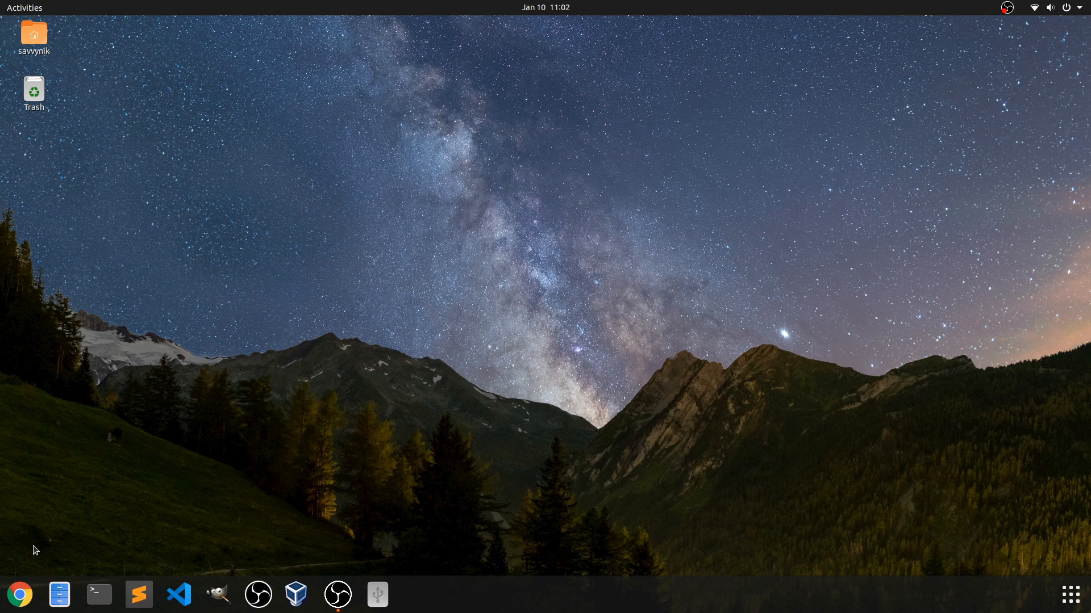
Step: Launch Chrome and bring up link options for the Komorebi releases page in the README
left_click(21, 594)
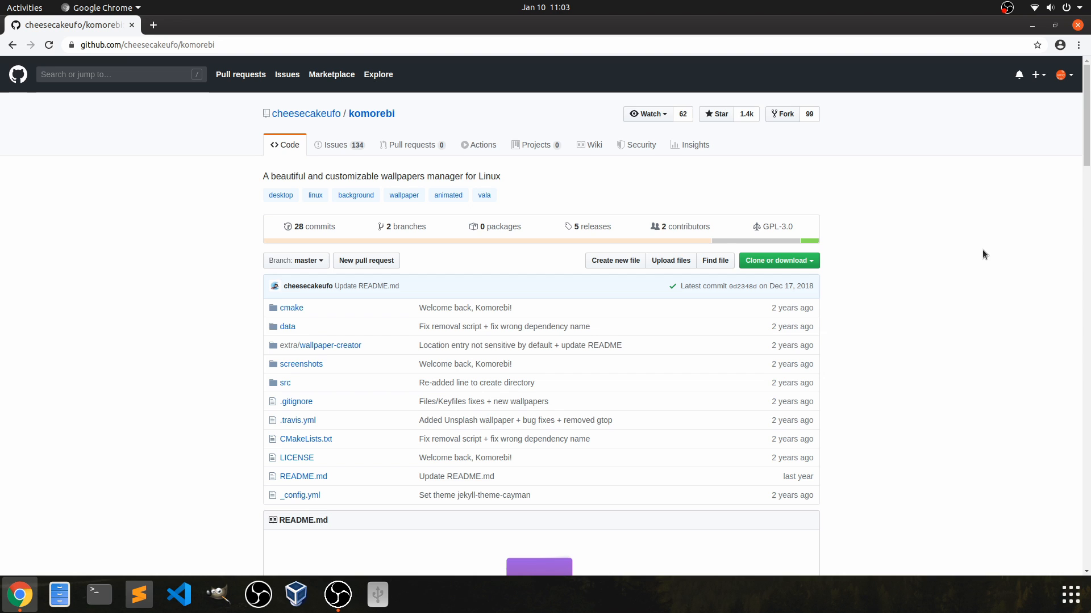
scroll(895, 235, "down", 5)
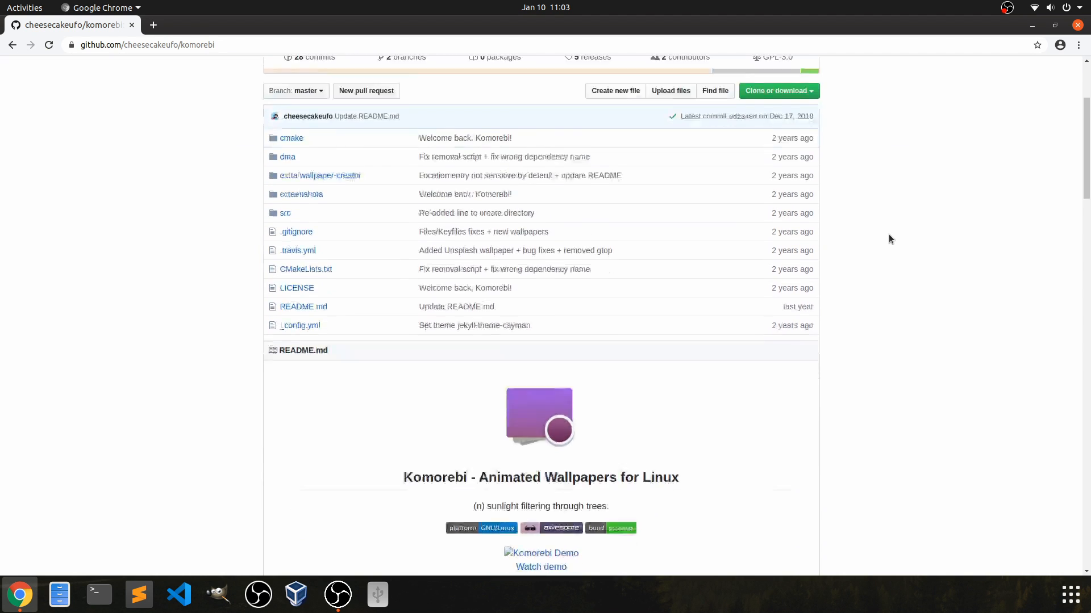
scroll(887, 230, "down", 5)
scroll(882, 227, "down", 3)
scroll(317, 296, "down", 1)
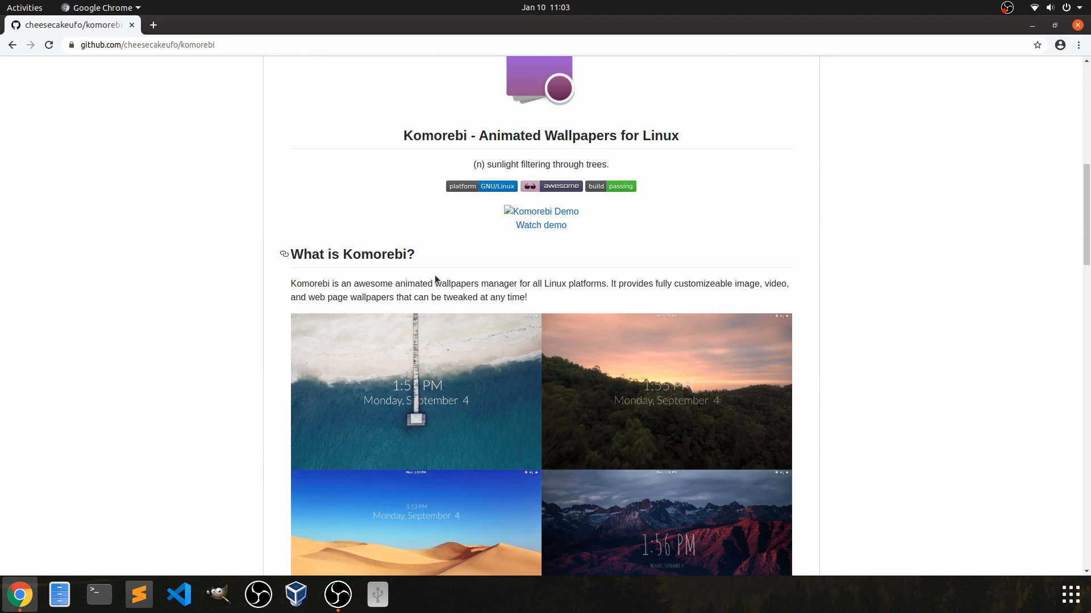
scroll(864, 273, "down", 2)
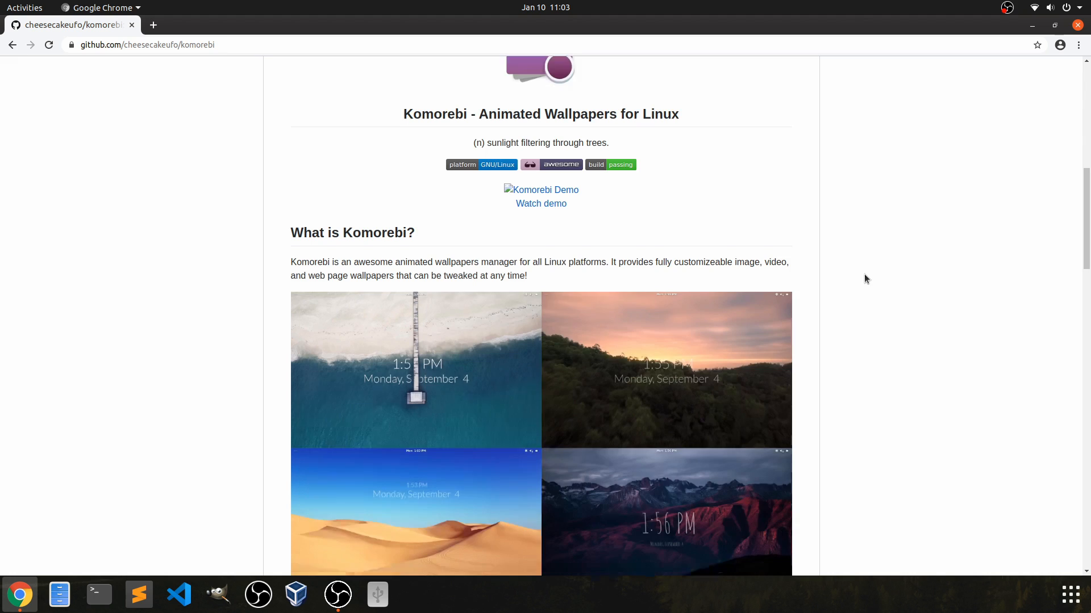
scroll(831, 268, "down", 2)
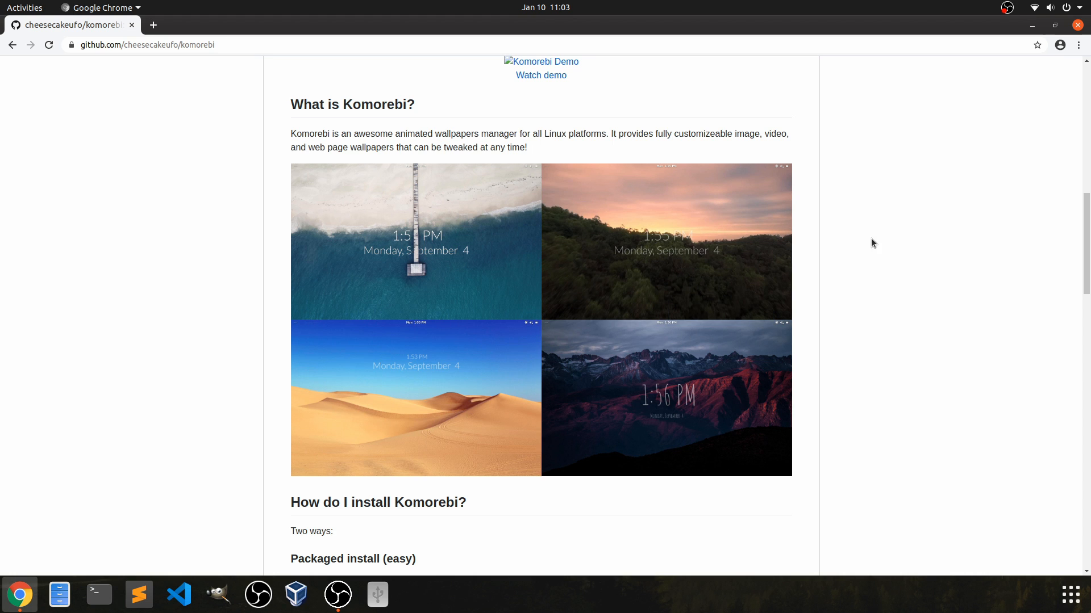
scroll(874, 225, "up", 1)
scroll(851, 251, "down", 2)
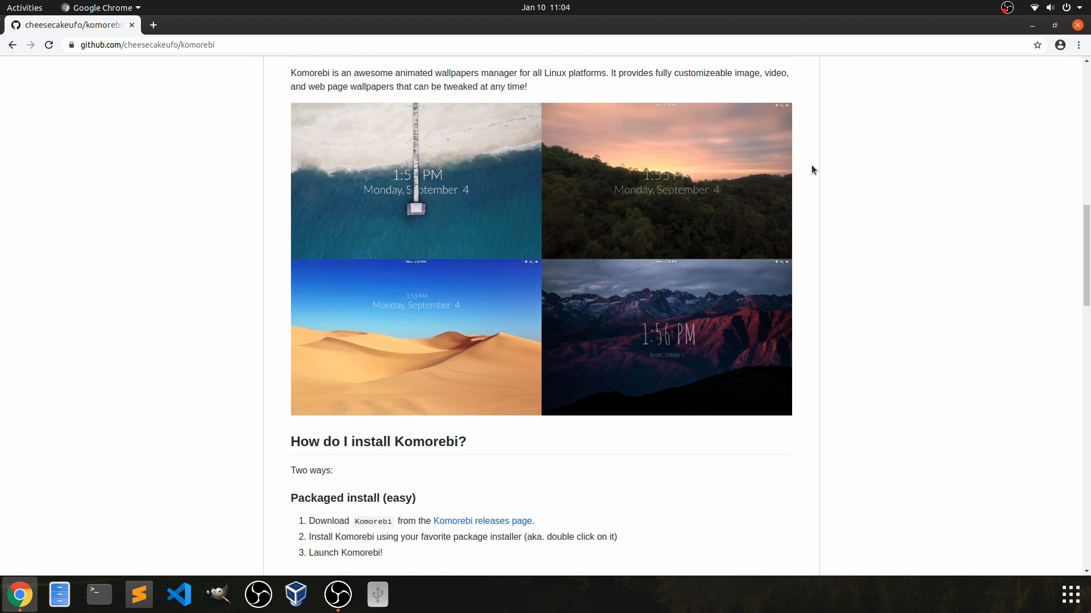
scroll(806, 175, "down", 3)
scroll(805, 178, "down", 2)
scroll(809, 182, "down", 1)
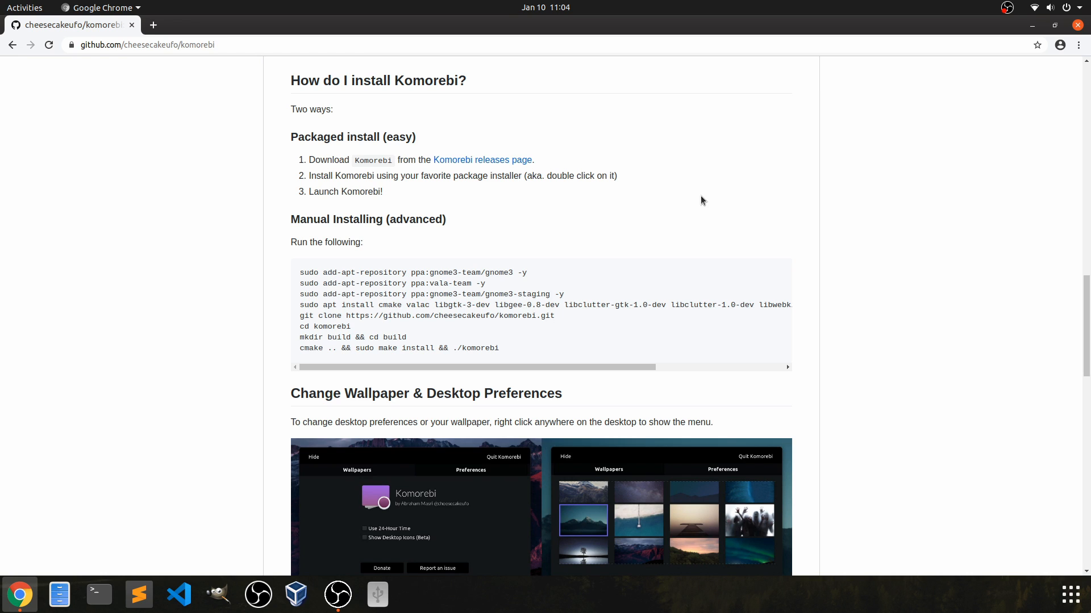
scroll(676, 200, "up", 2)
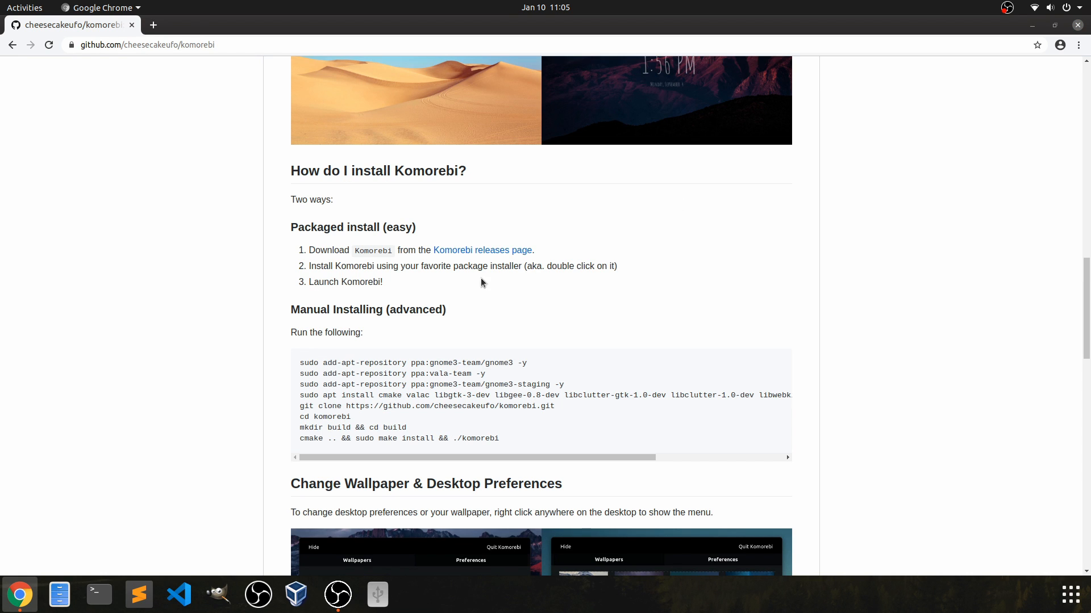
right_click(460, 251)
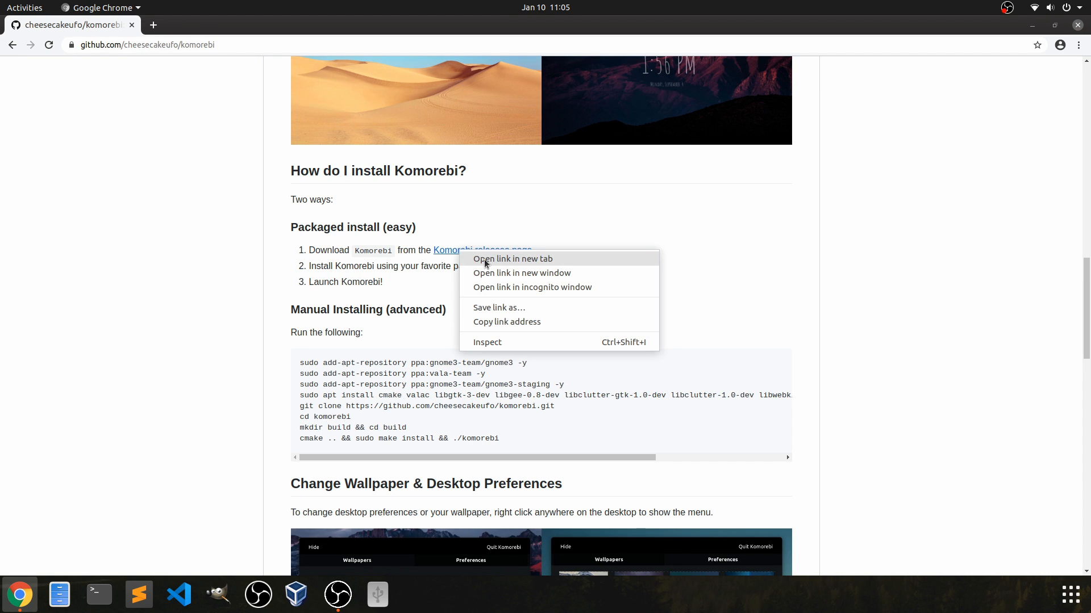
Step: Open the releases page in a new tab and download komorebi-2.1-64-bit.deb from Assets
left_click(484, 259)
left_click(225, 32)
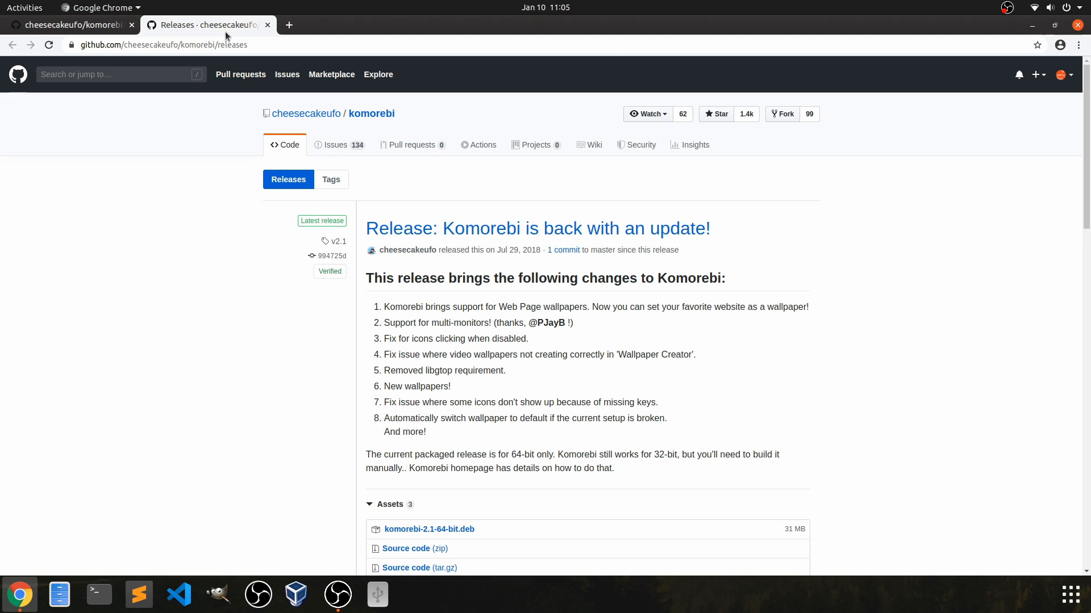
scroll(467, 224, "down", 2)
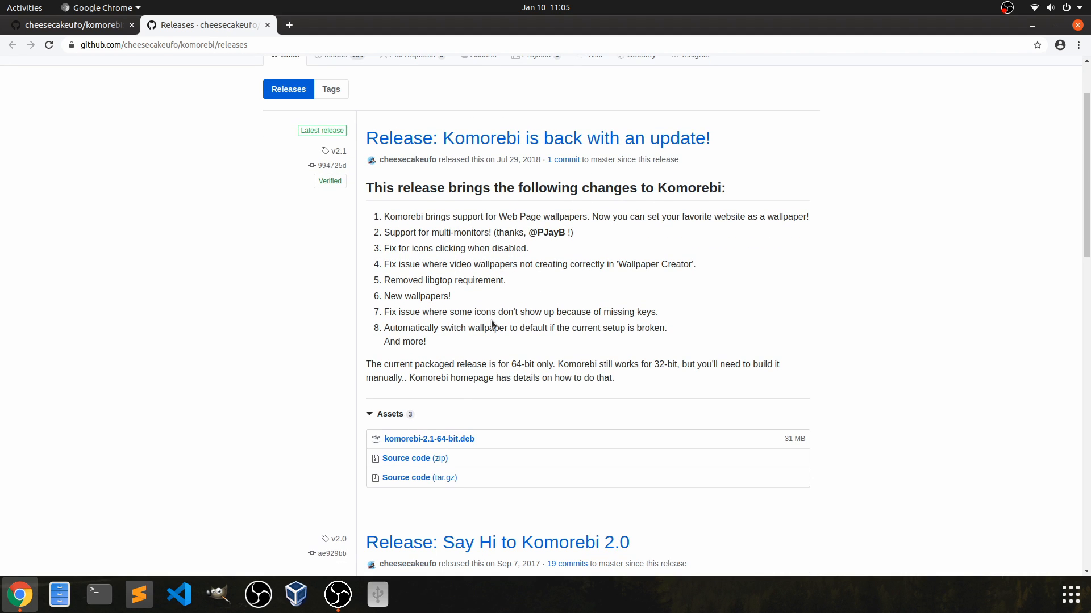
scroll(678, 462, "down", 1)
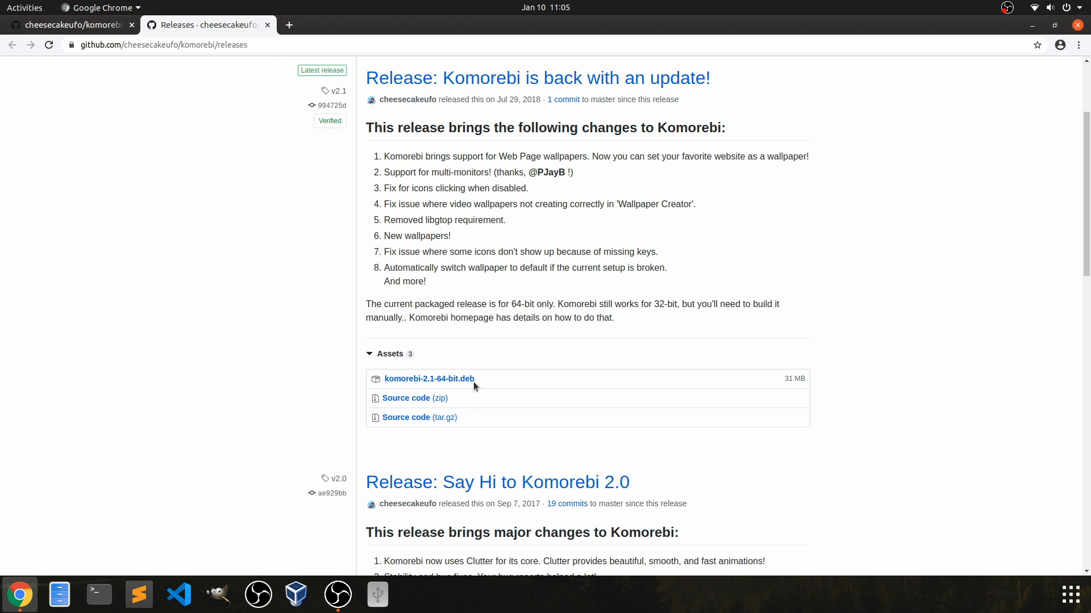
left_click(429, 378)
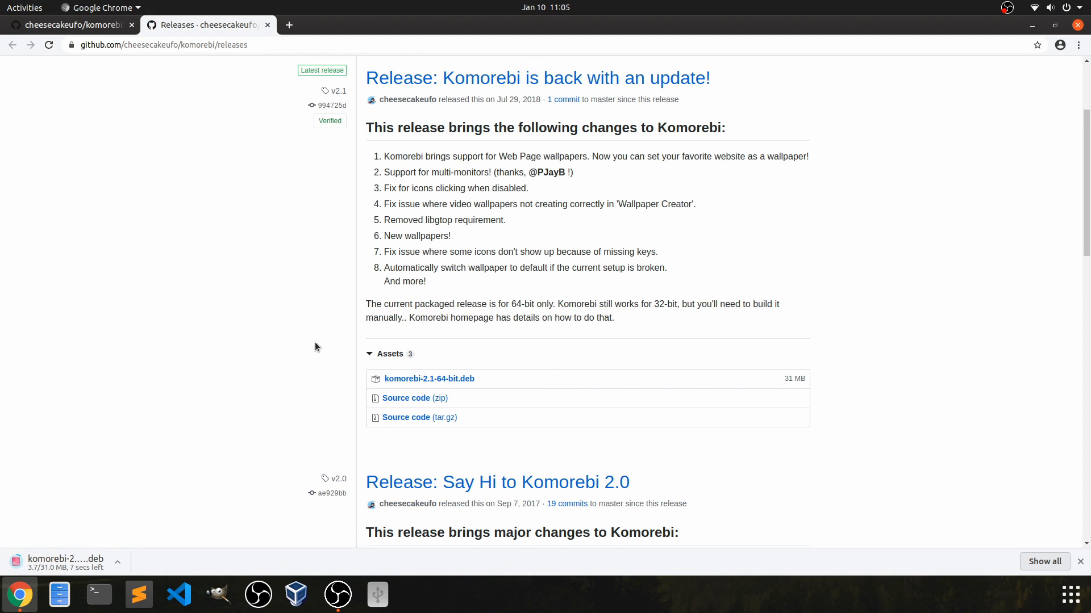
Step: Show the finished download in its folder and maximize the Files window
left_click(118, 563)
left_click(136, 523)
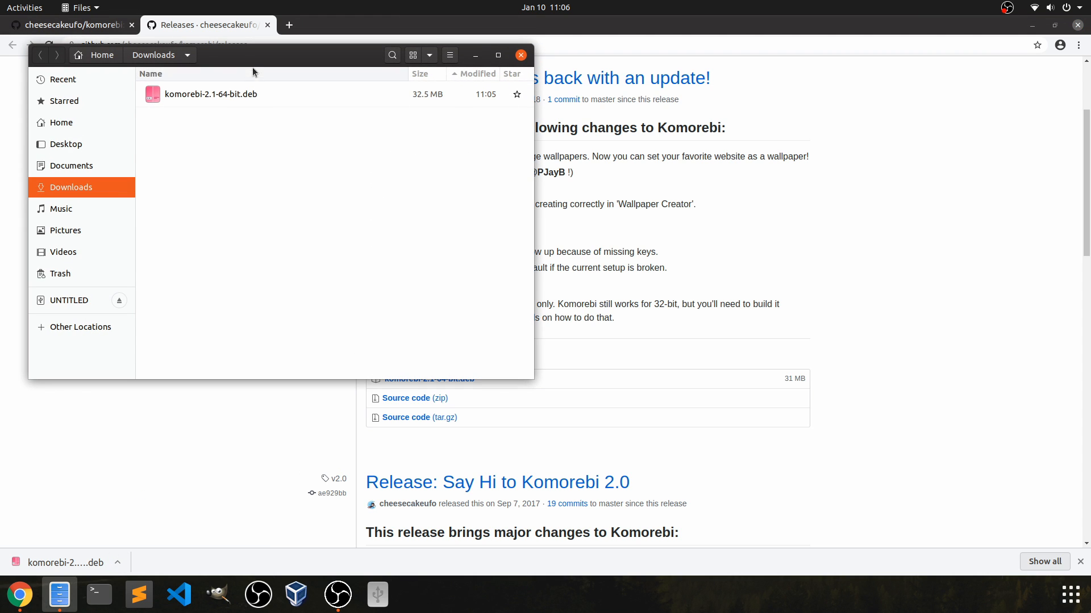
left_click_drag(253, 61, 406, 108)
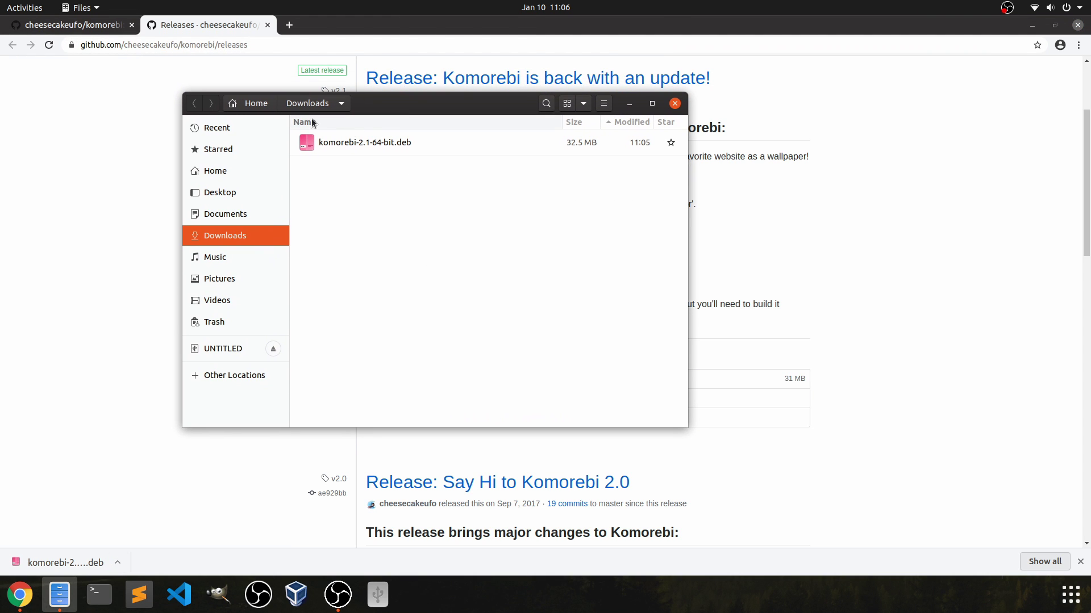
double_click(390, 104)
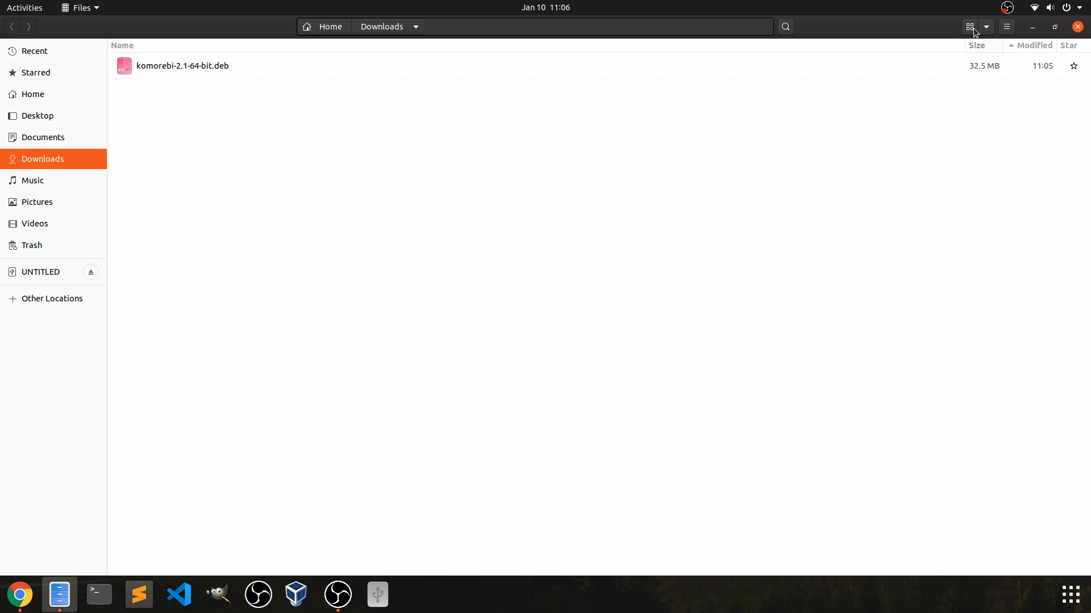
Step: Enlarge the file icons twice and bring up actions for komorebi-2.1-64-bit.deb
left_click(986, 26)
left_click(1014, 61)
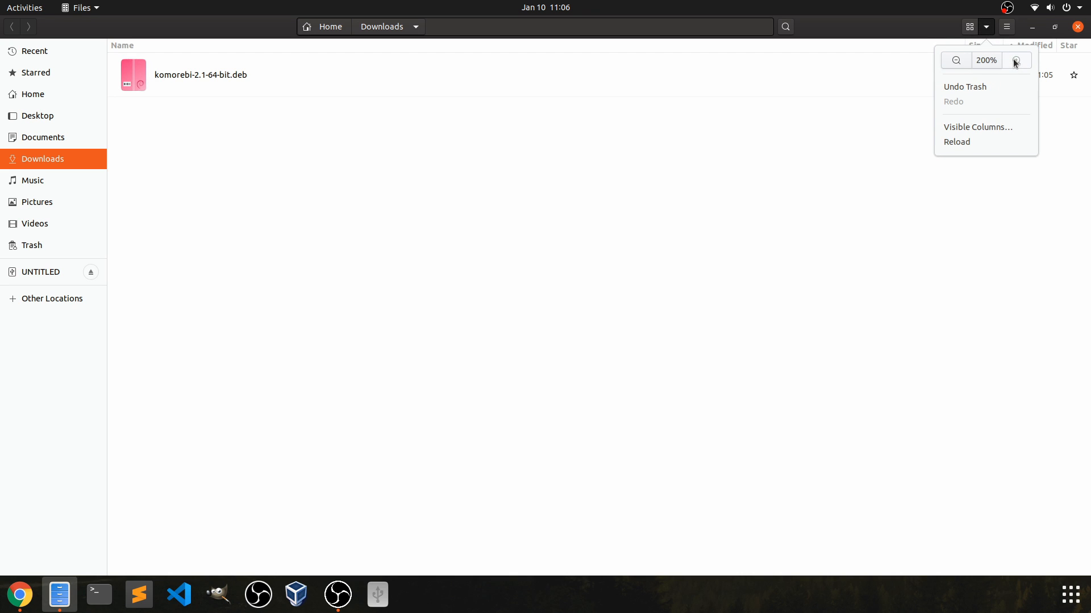
left_click(615, 184)
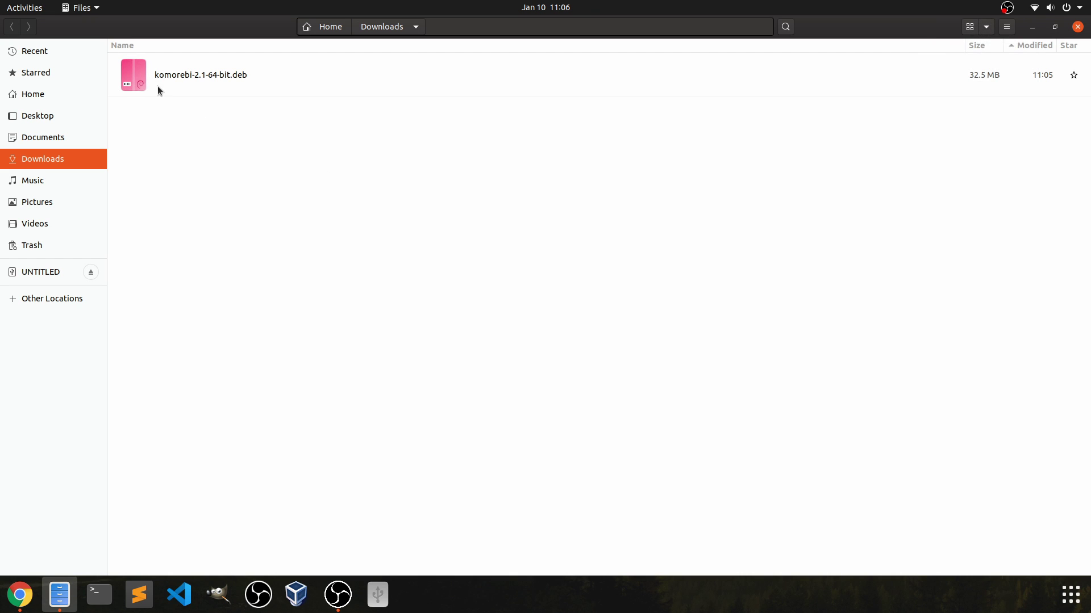
right_click(234, 76)
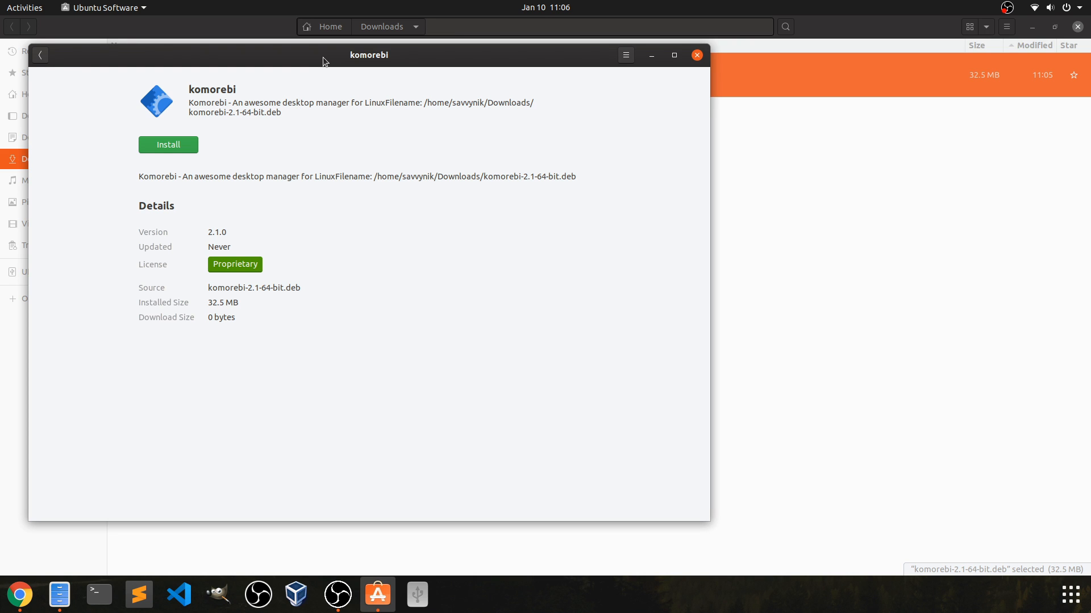
Step: Install the komorebi 2.1.0 package, authorising with the account password
left_click(169, 145)
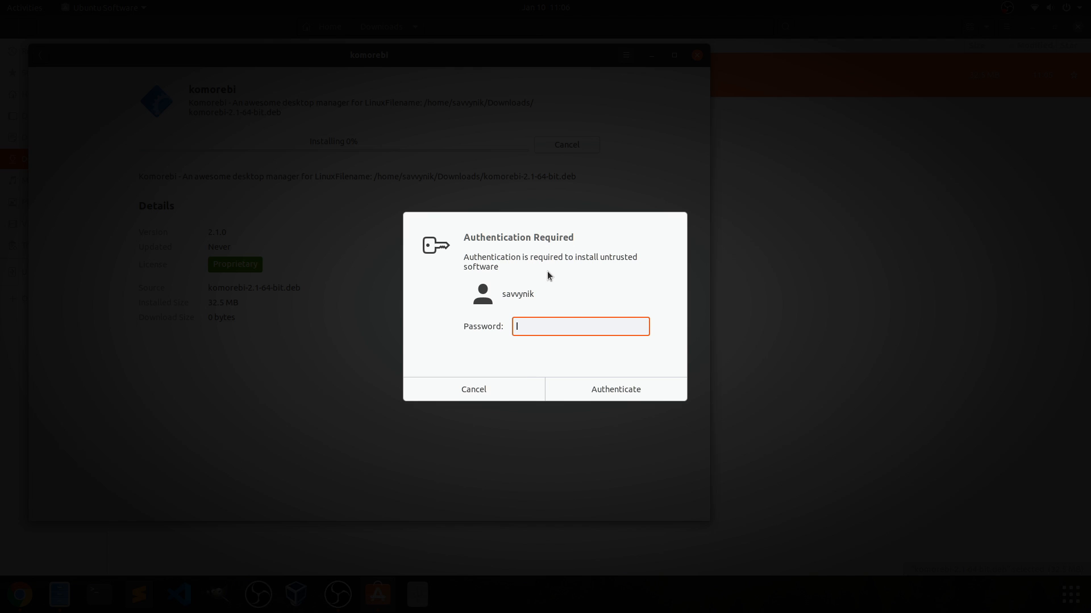
type("•••••••")
key("Return")
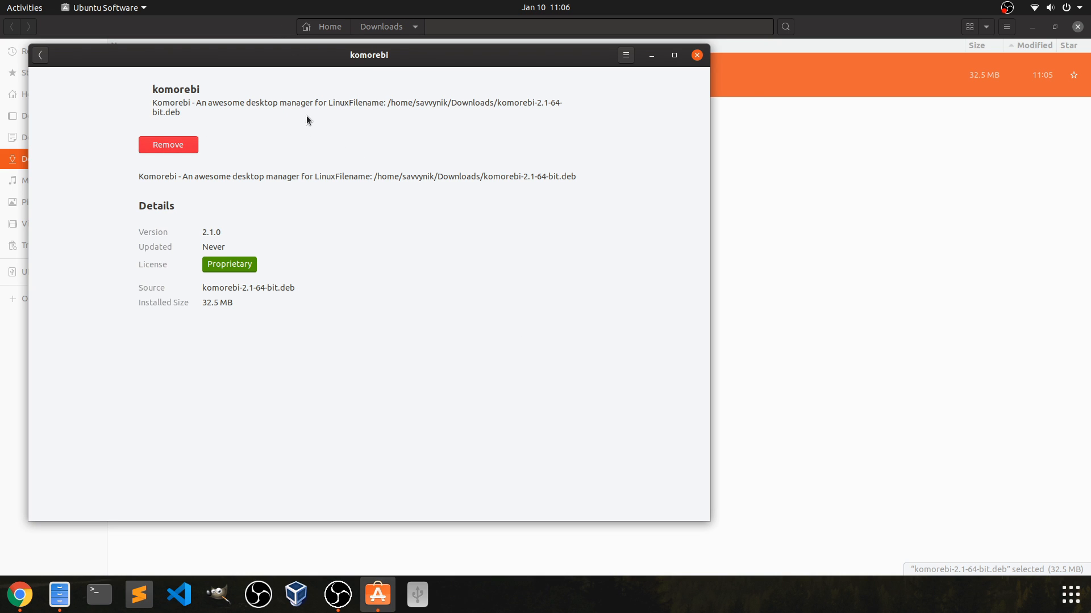
left_click_drag(155, 102, 228, 103)
left_click(272, 116)
Step: Open a maximized Terminal and enlarge its text three times
left_click(98, 594)
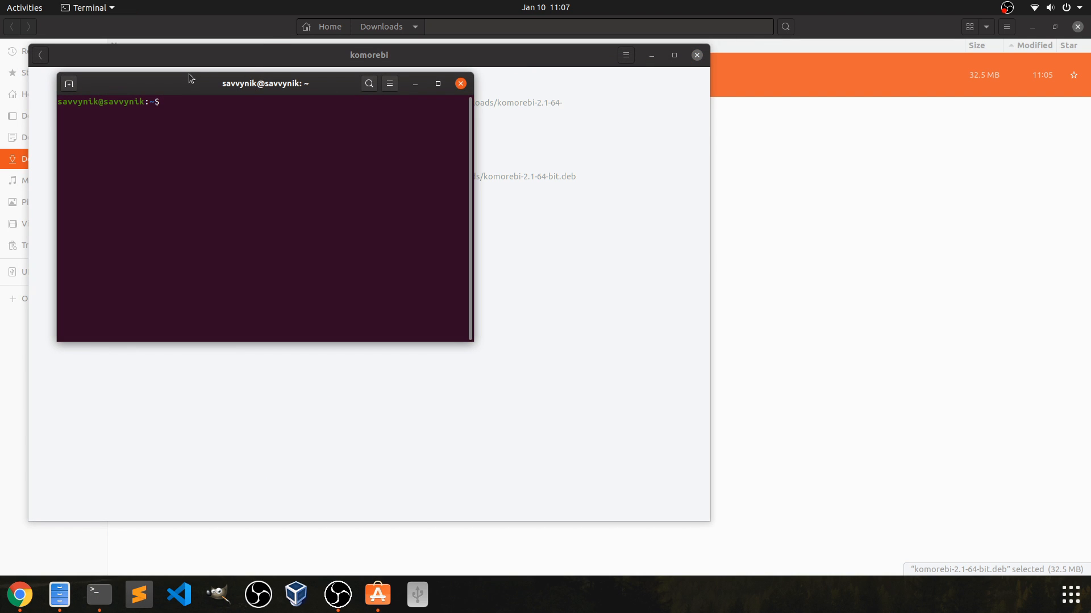
left_click_drag(189, 79, 492, 107)
double_click(489, 126)
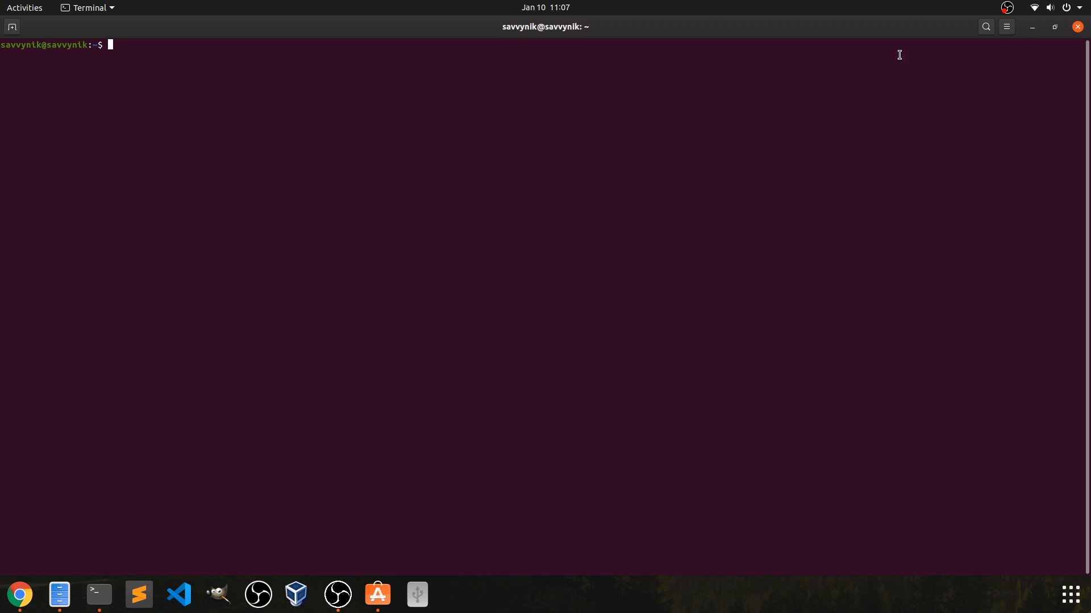
left_click(1007, 26)
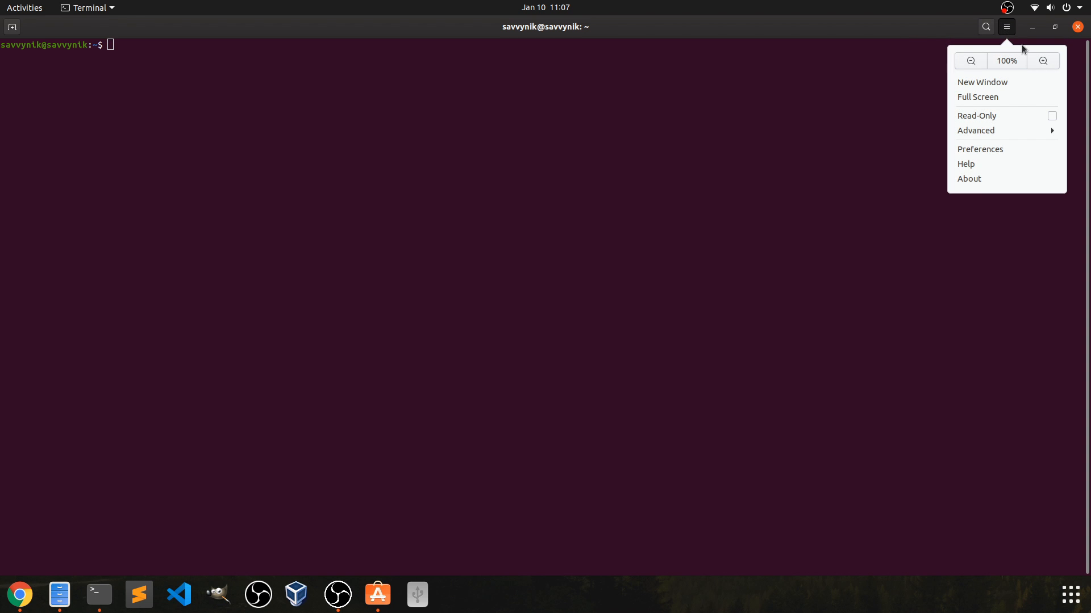
left_click(1041, 68)
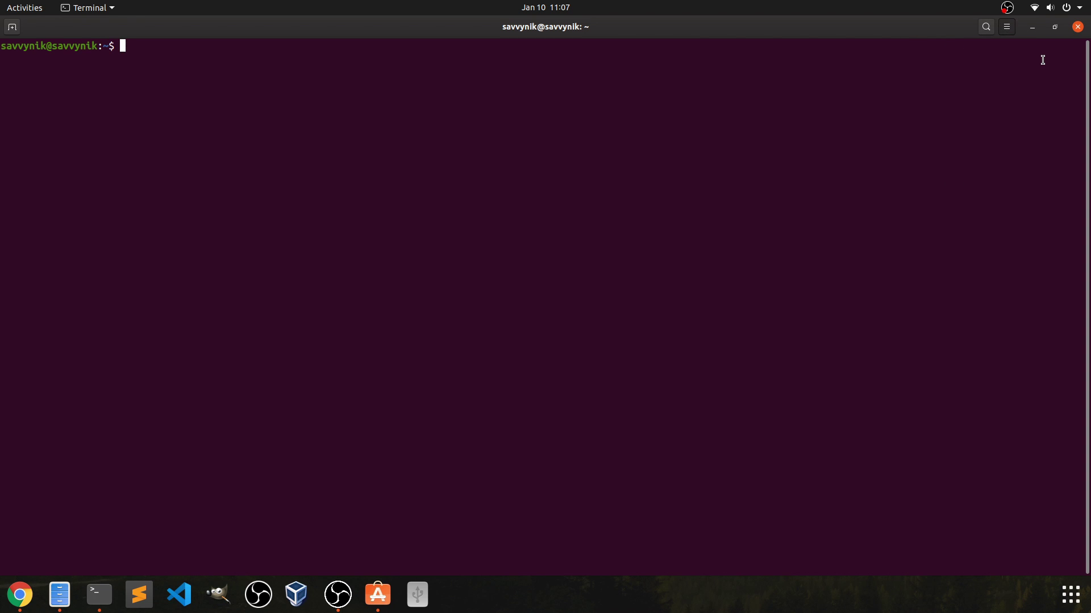
left_click(1008, 29)
left_click(1041, 58)
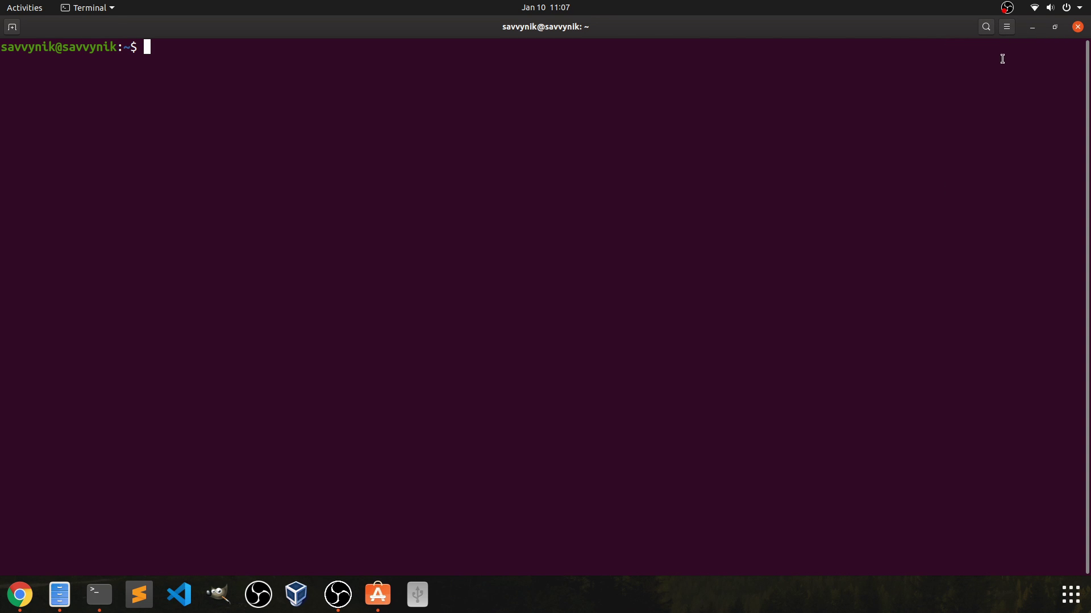
left_click(1006, 29)
left_click(1041, 58)
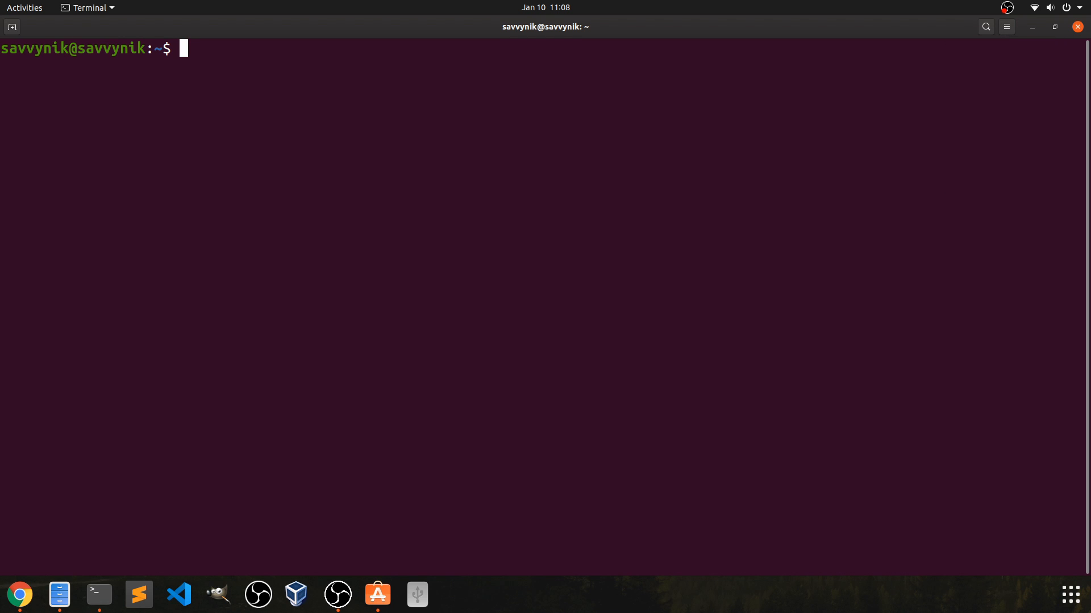
type("sudo ")
type("apt")
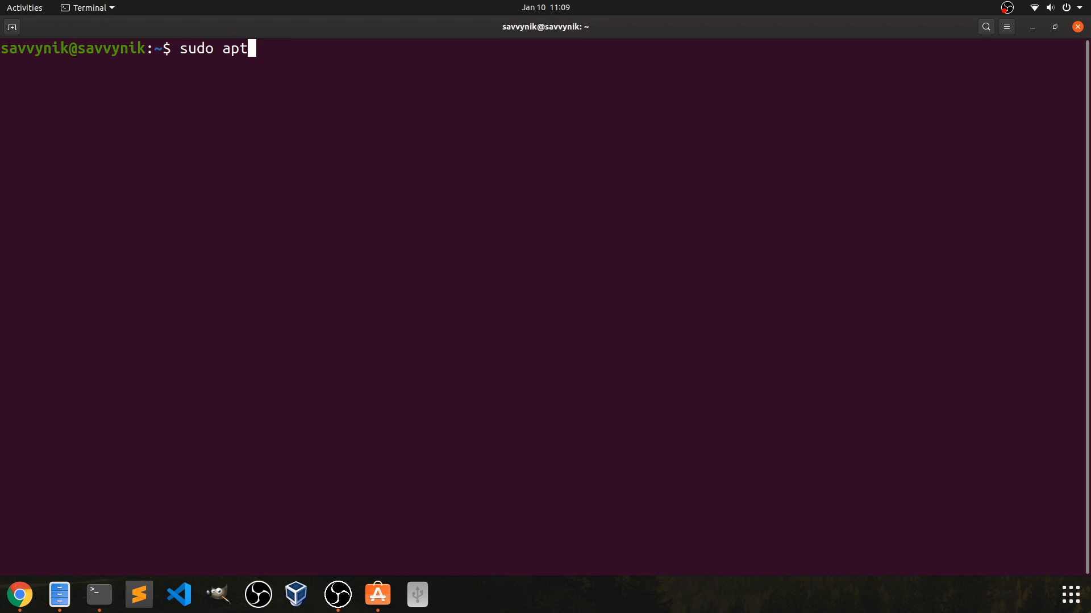
type(" install gs")
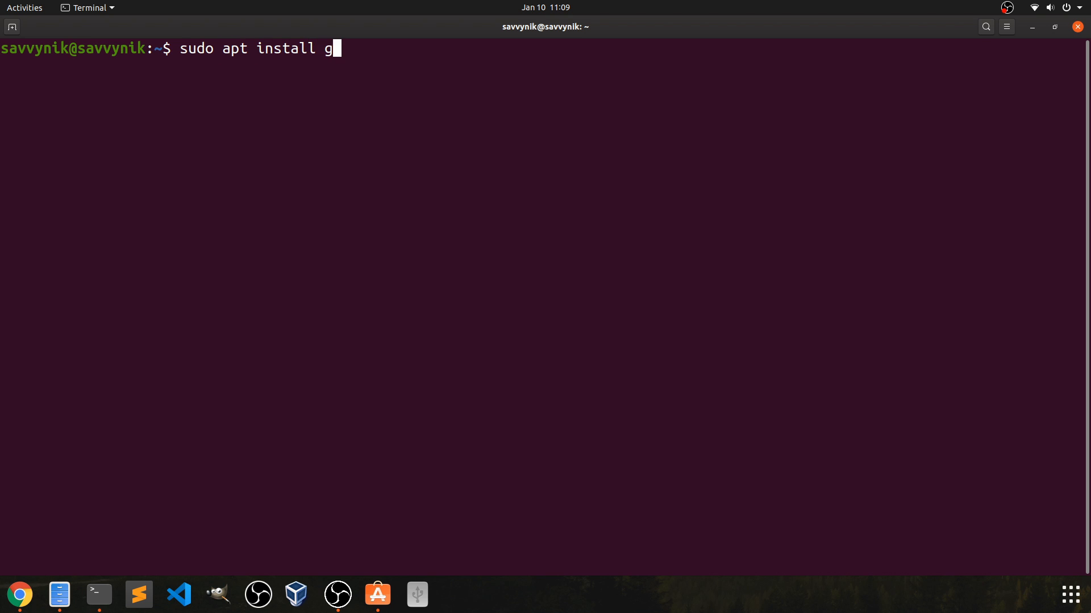
type("treame")
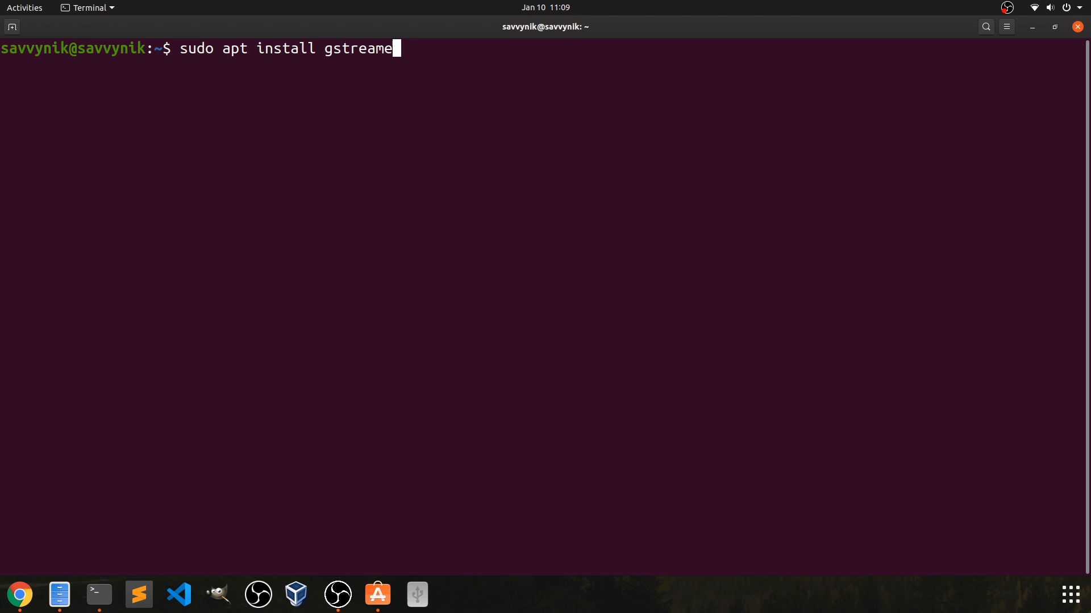
type("r1.0-")
type("libav")
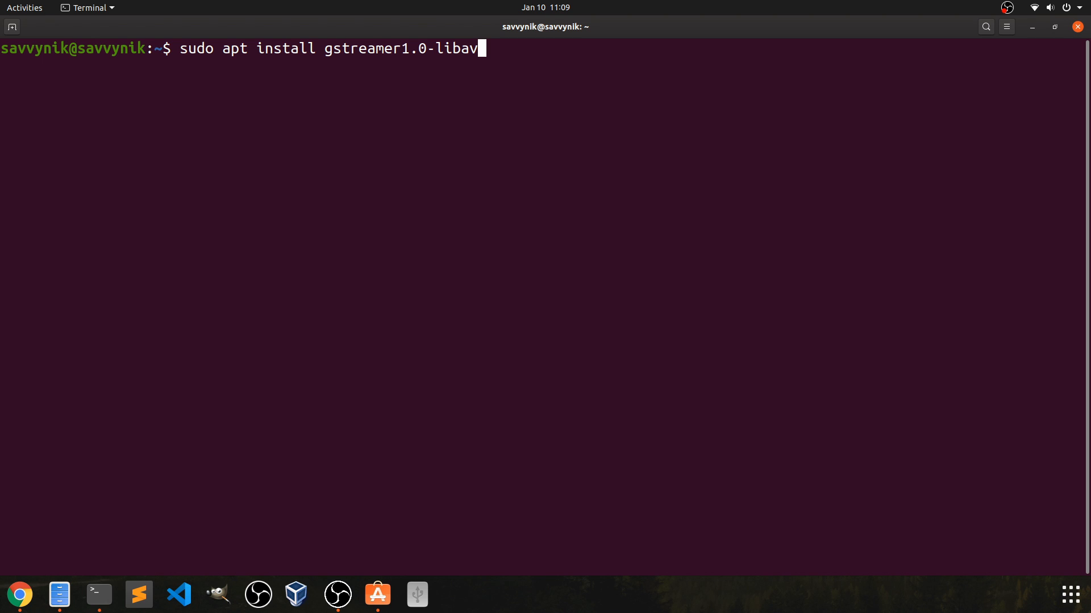
Step: Run 'sudo apt install gstreamer1.0-libav' (already newest version) and leave the terminal
key("Return")
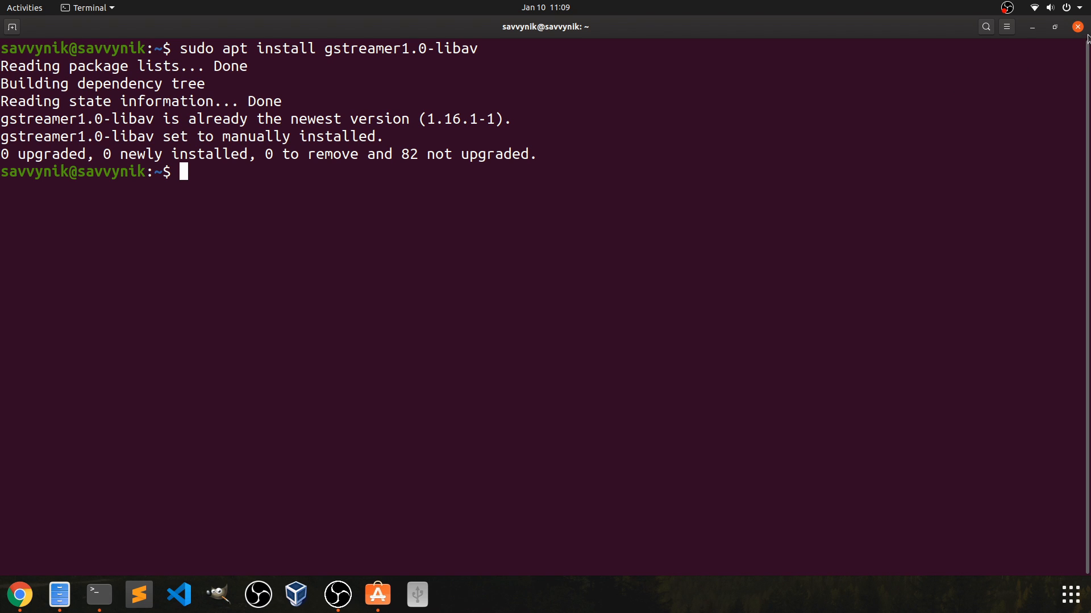
key("alt+Tab")
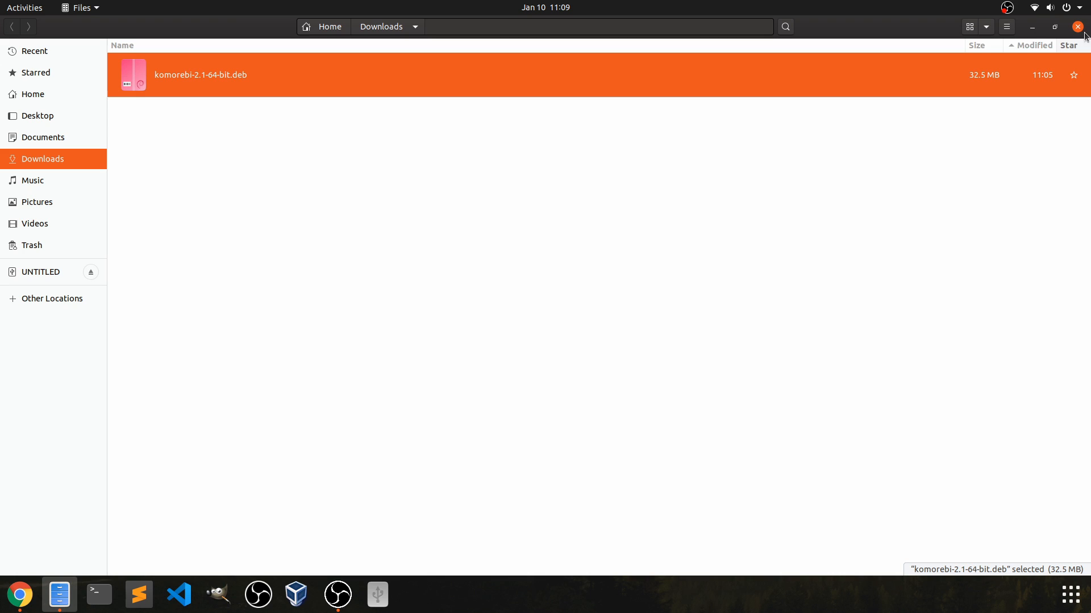
Step: Minimize Files and Chrome to reveal the starry mountain desktop
left_click(1077, 27)
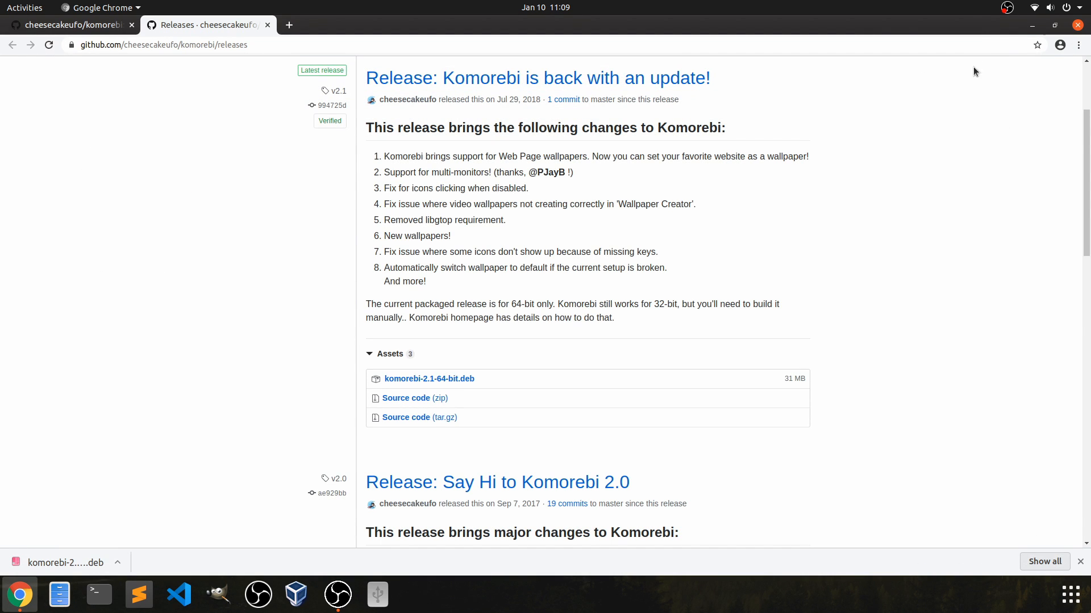
left_click(1031, 26)
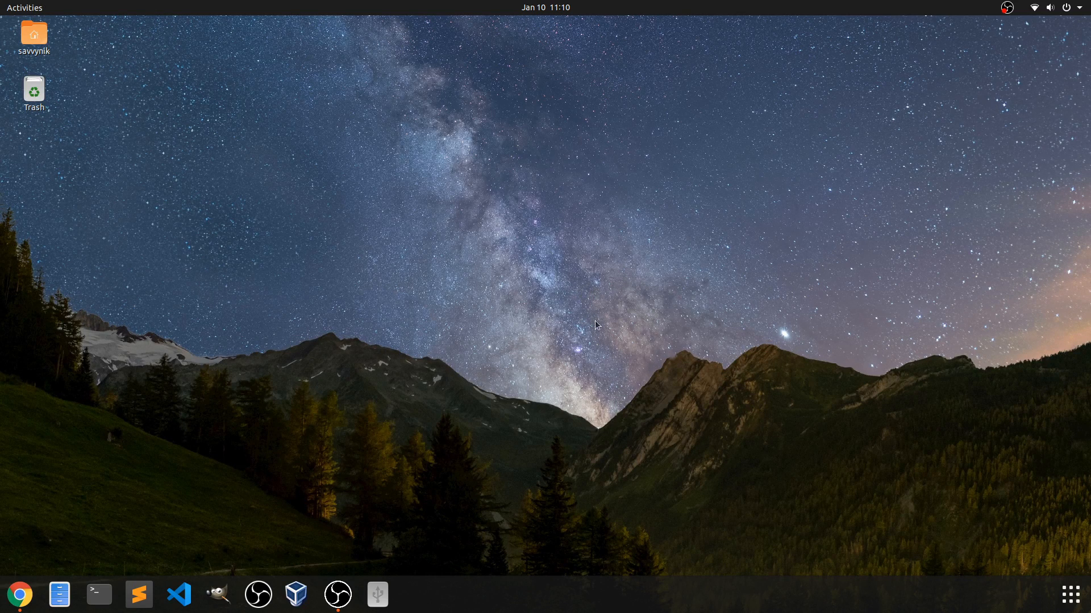
Step: Launch Komorebi from Activities search and bring up its desktop menu
left_click(1072, 593)
type("k")
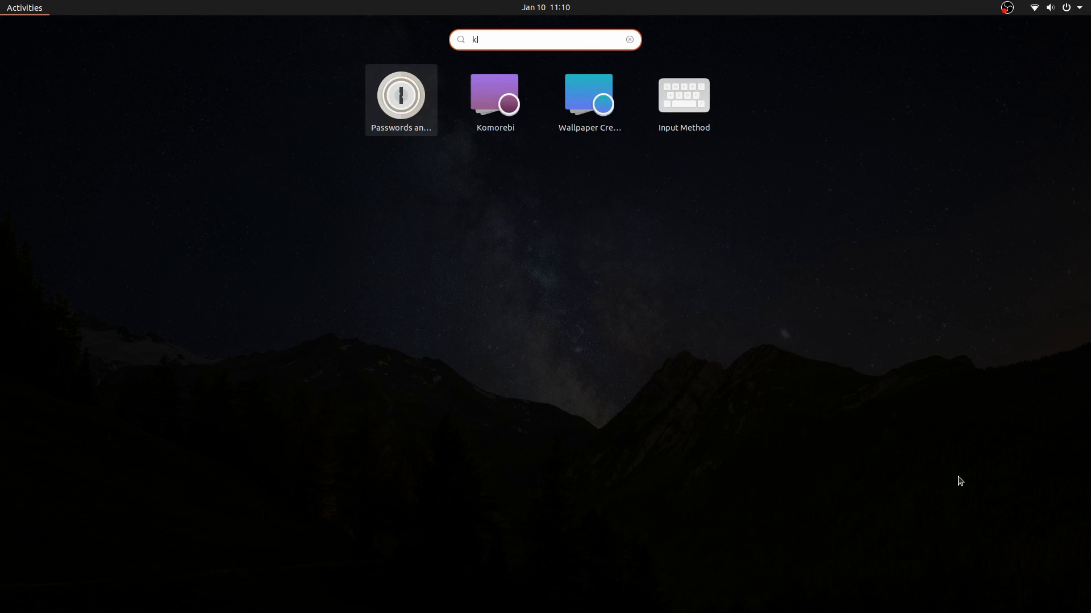
type("o")
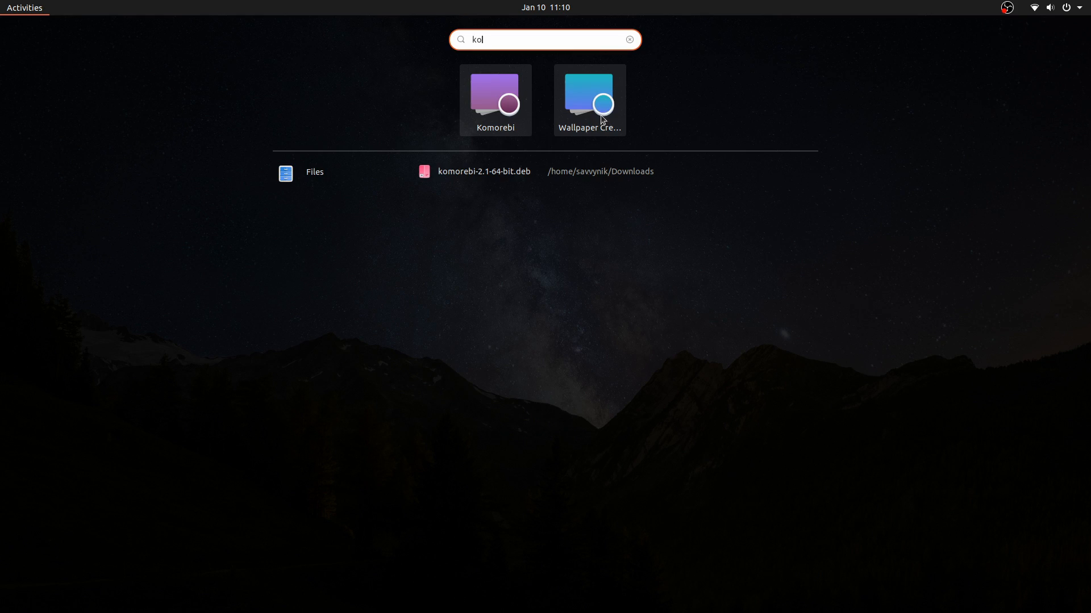
left_click(497, 106)
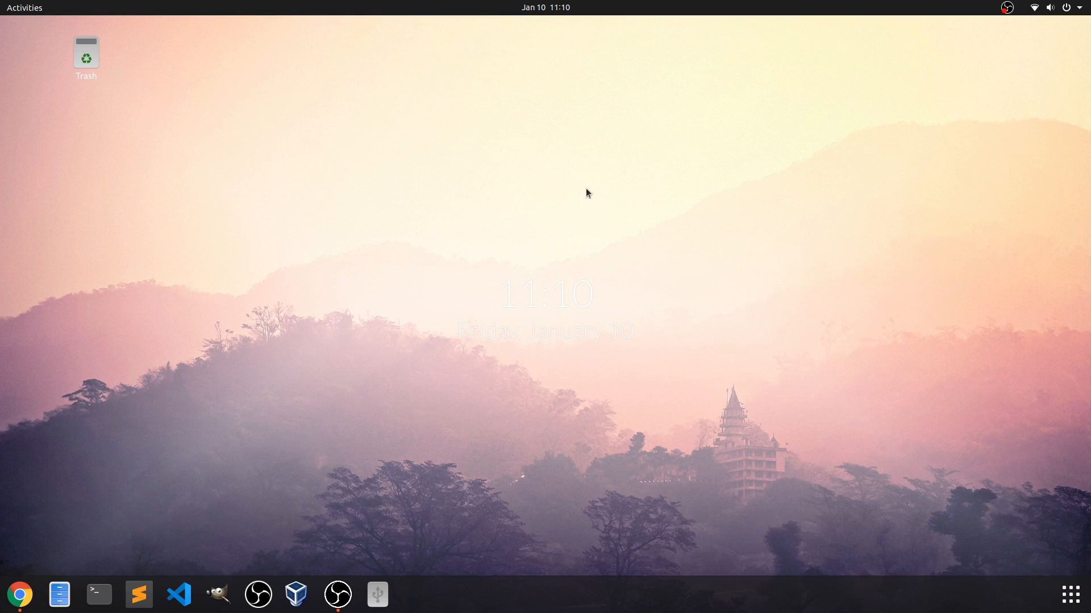
right_click(652, 248)
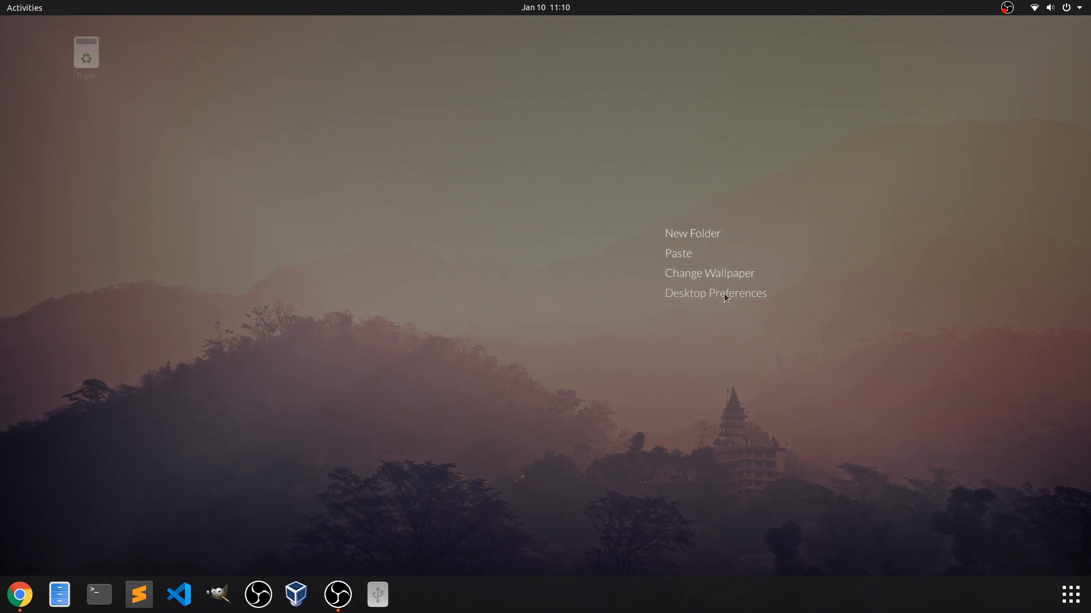
Step: Choose 'Change Wallpaper' to show the Wallpapers gallery
left_click(721, 275)
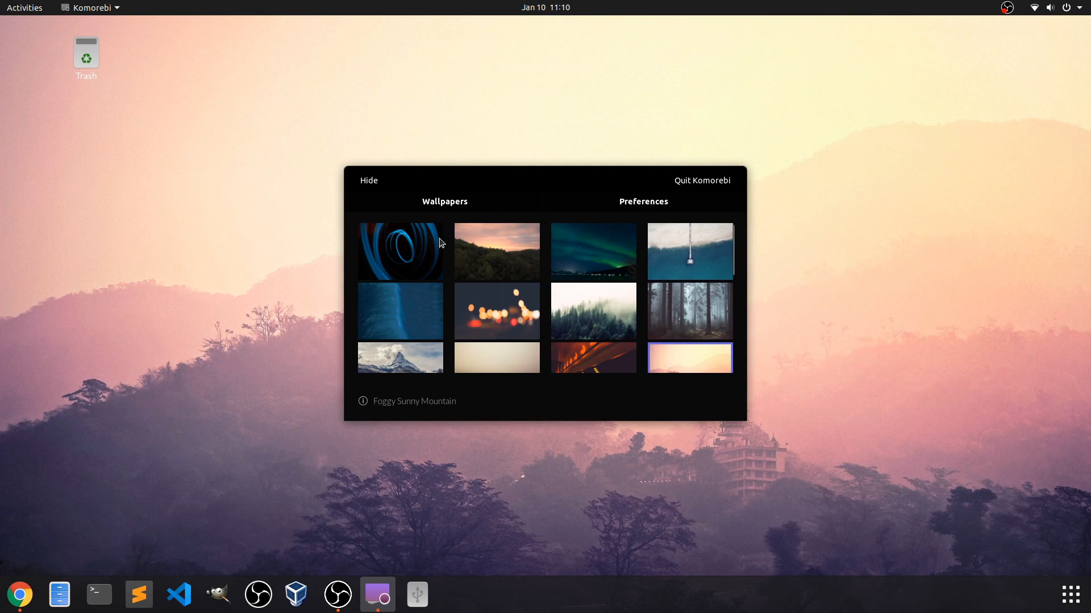
scroll(434, 251, "down", 3)
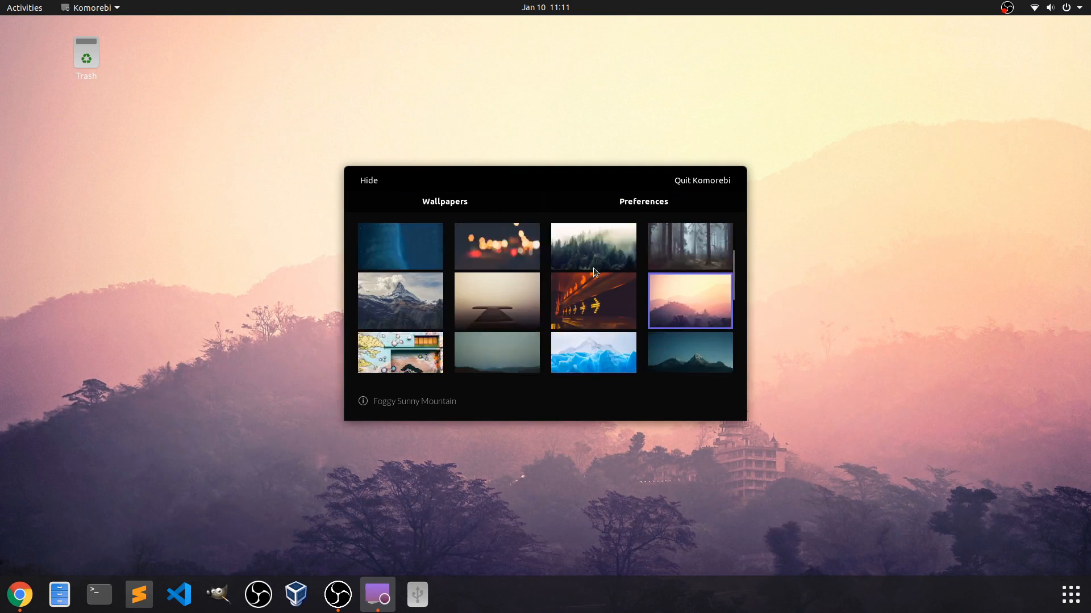
scroll(511, 290, "down", 2)
scroll(501, 290, "down", 2)
scroll(541, 295, "down", 2)
scroll(539, 295, "down", 2)
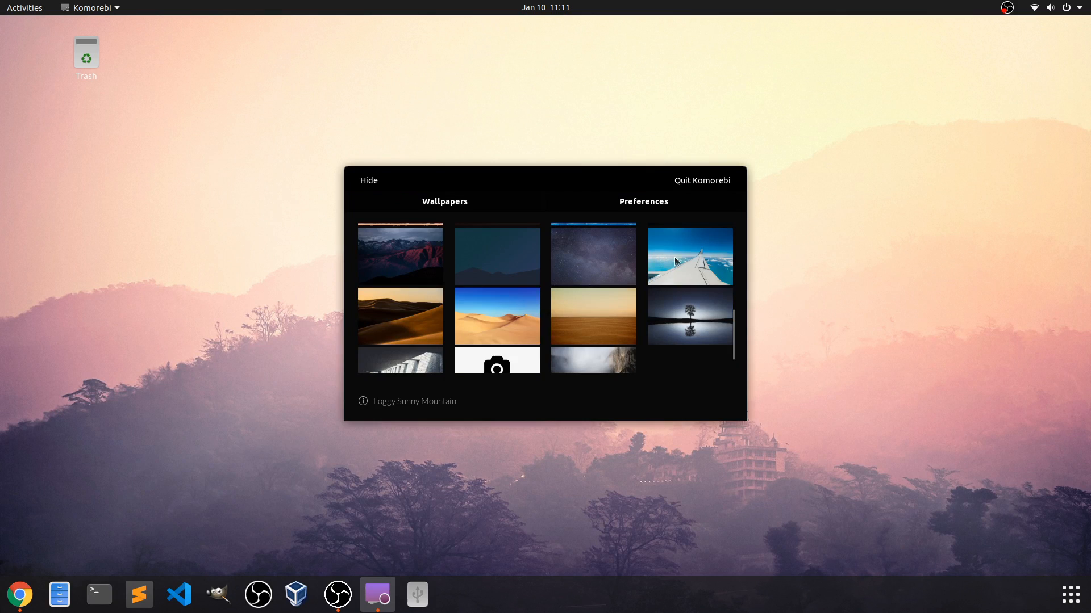
scroll(520, 273, "down", 2)
scroll(597, 296, "up", 4)
scroll(610, 296, "up", 3)
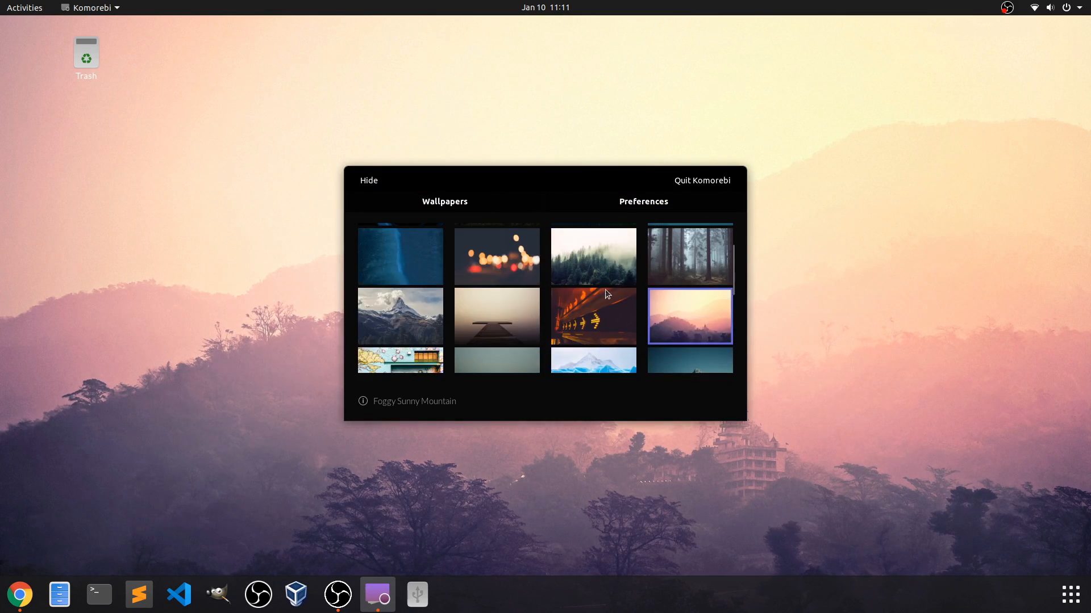
scroll(589, 290, "up", 2)
Step: Set Aurora Video as the wallpaper, move the chooser aside and hide it
left_click(578, 271)
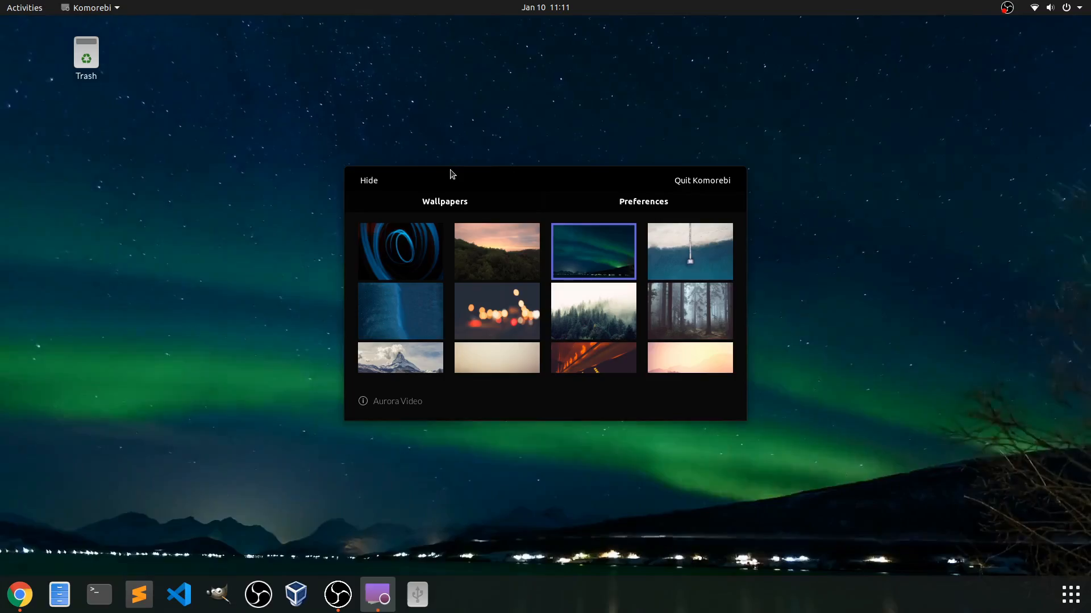
left_click_drag(435, 176, 715, 41)
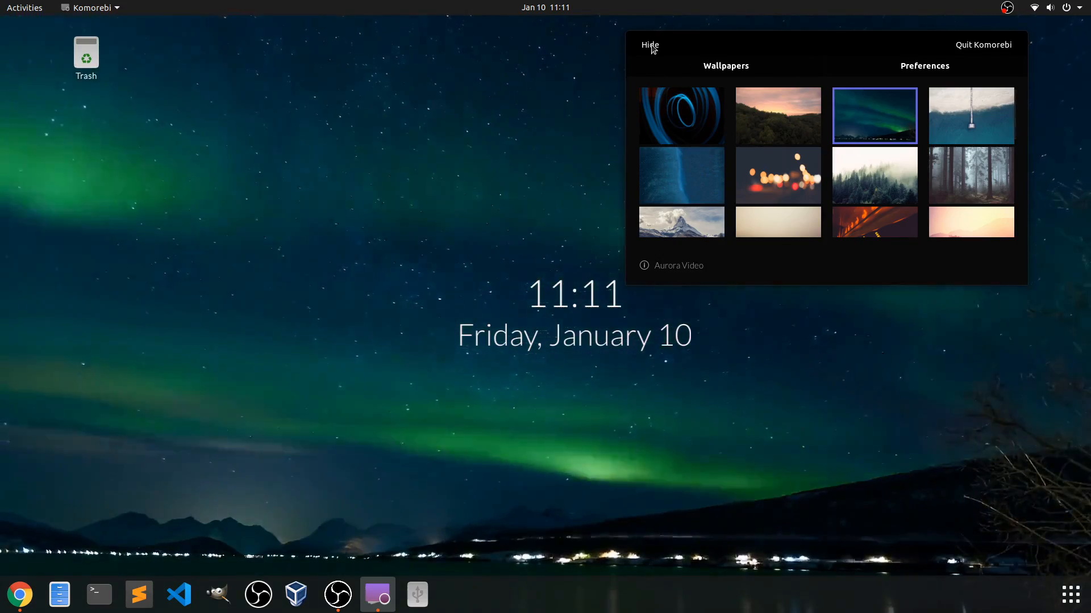
left_click(649, 45)
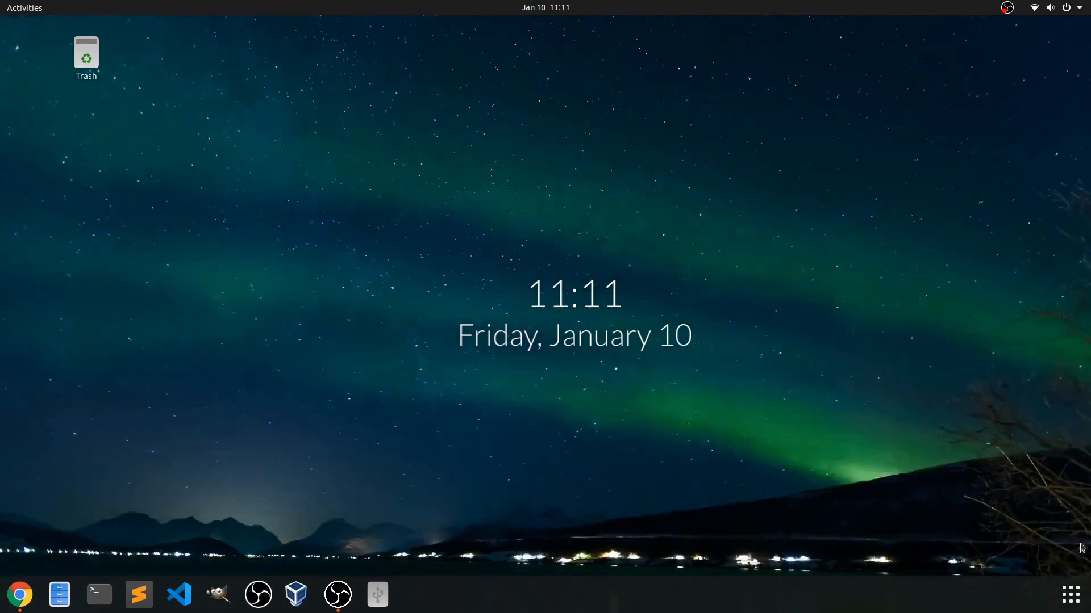
Step: Dismiss the application overview and open the Videos folder in Files
left_click(1072, 593)
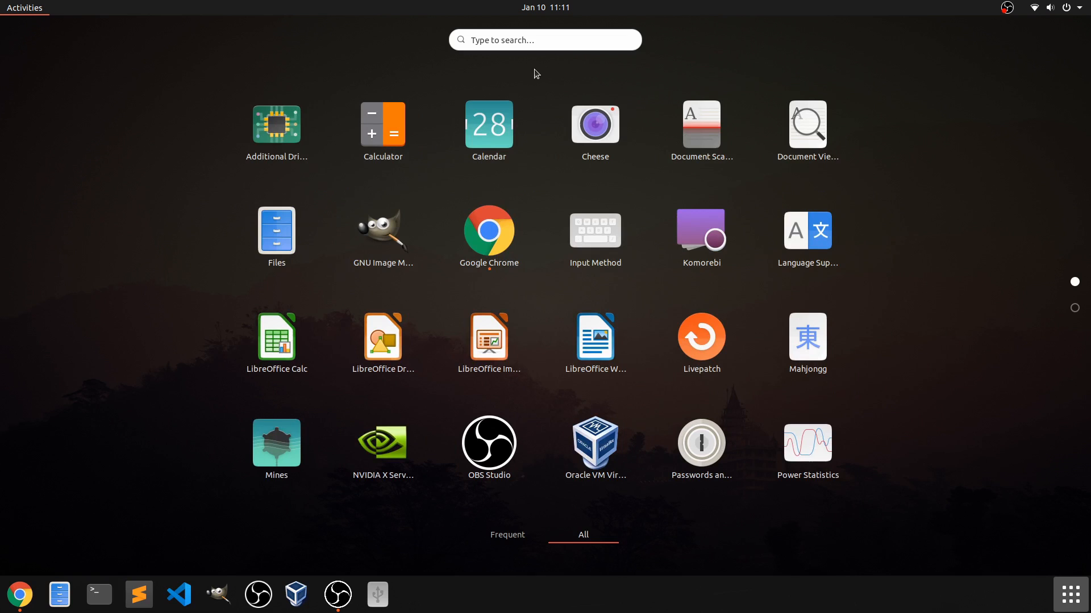
left_click(534, 70)
left_click(60, 595)
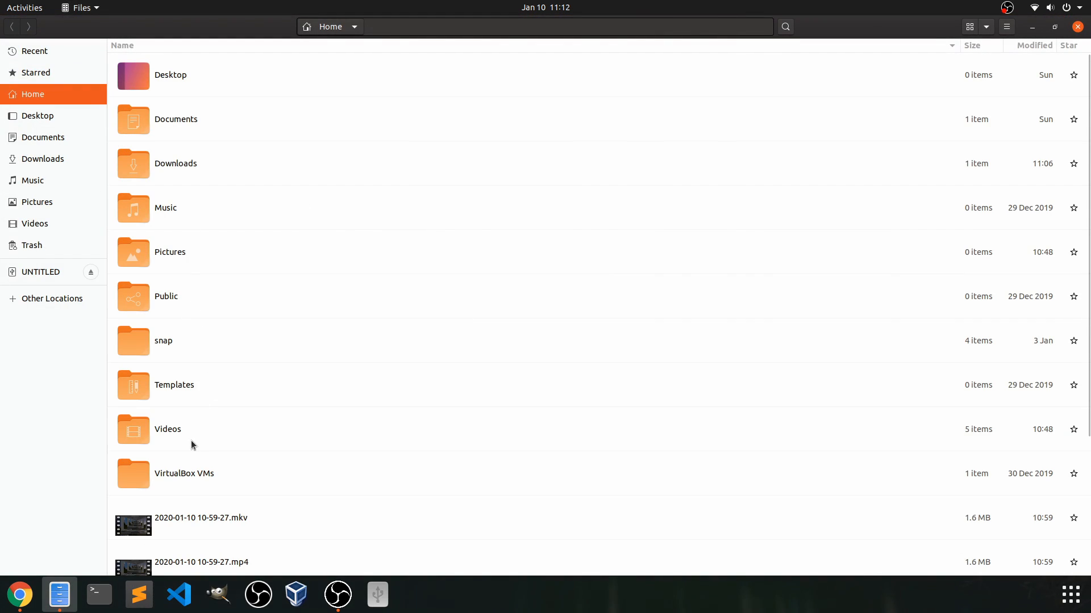
double_click(196, 429)
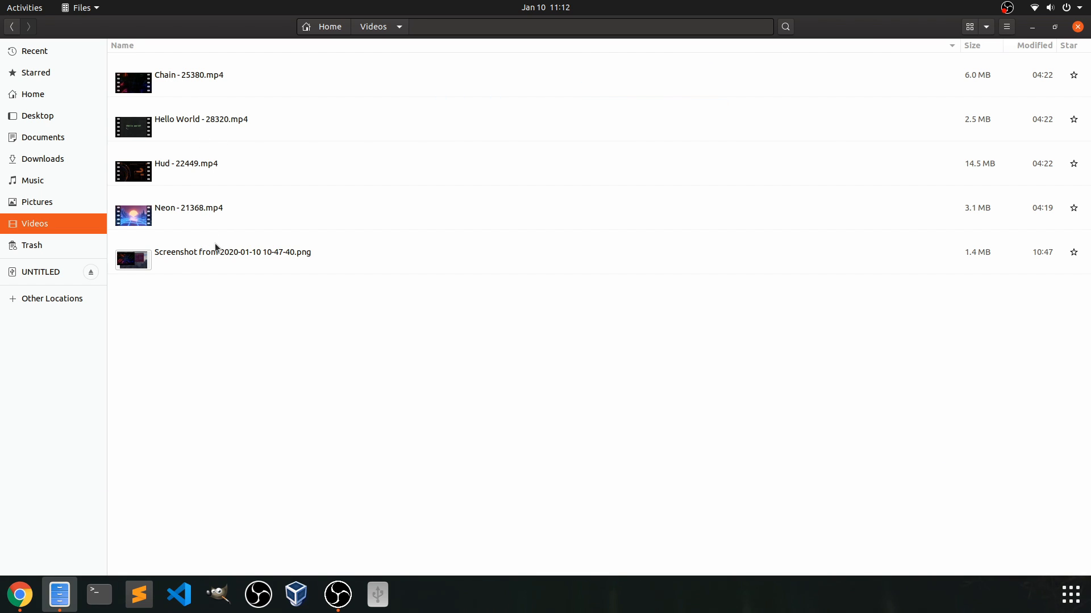
Step: Delete the leftover Screenshot png so only the four wallpaper mp4 clips remain
left_click(214, 266)
key("Delete")
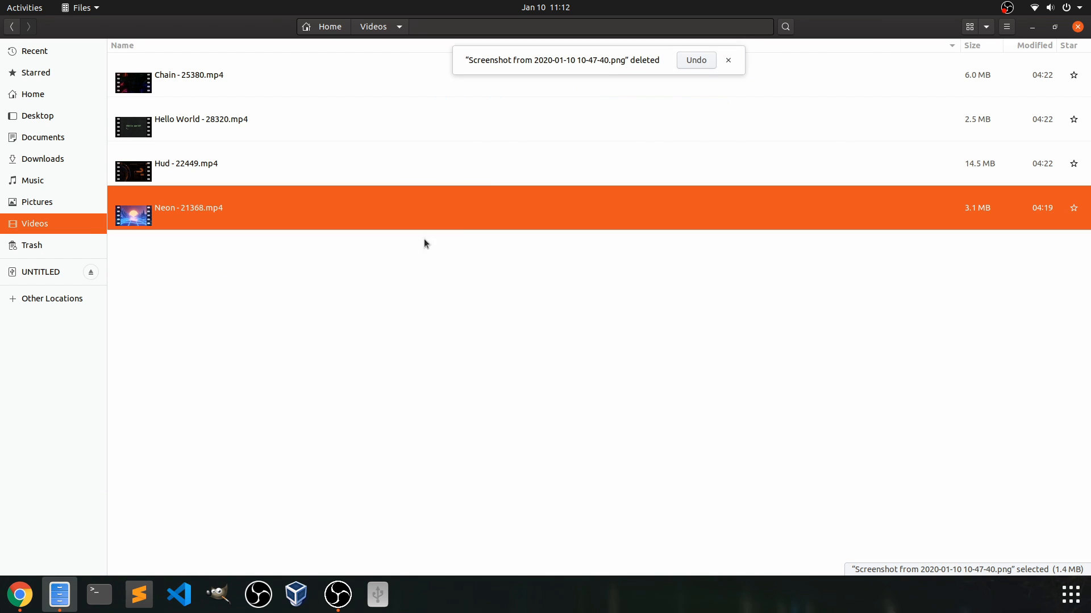
left_click(727, 61)
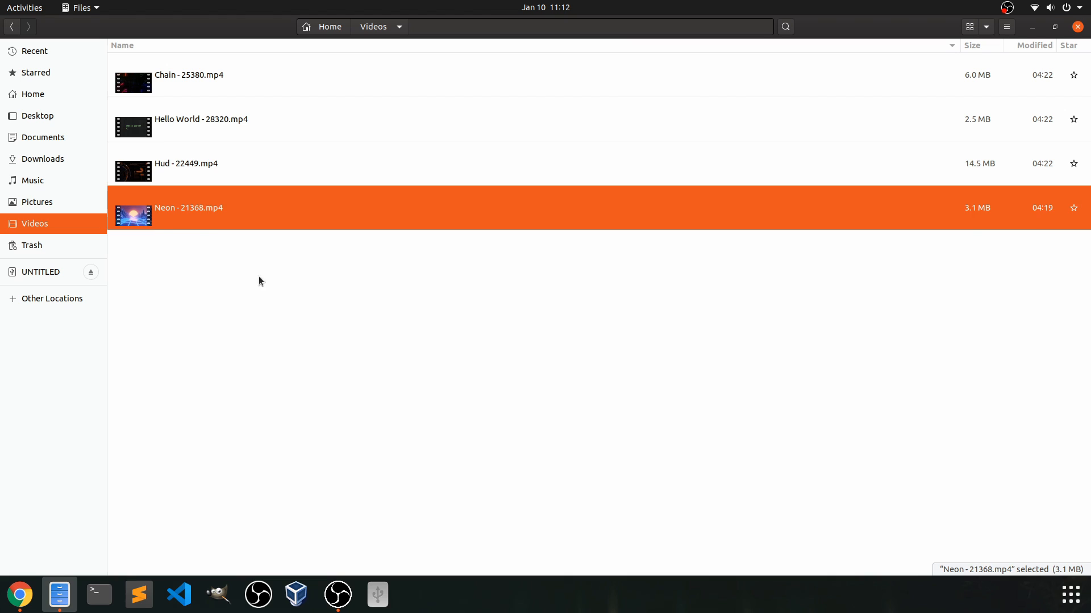
left_click(258, 277)
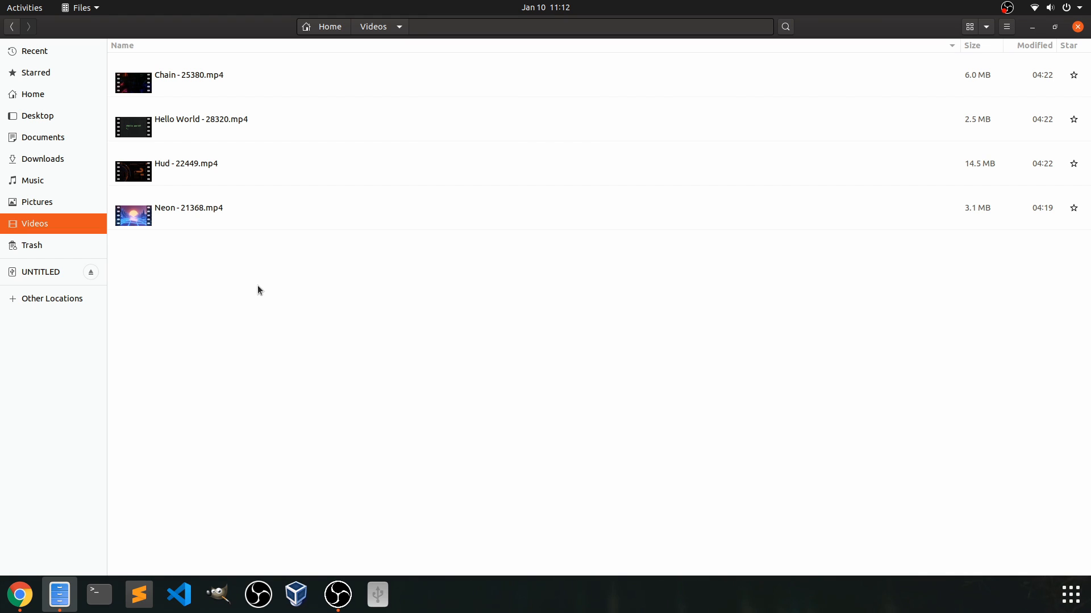
Step: Play Chain - 25380.mp4 full screen in Videos, then close its player
double_click(215, 81)
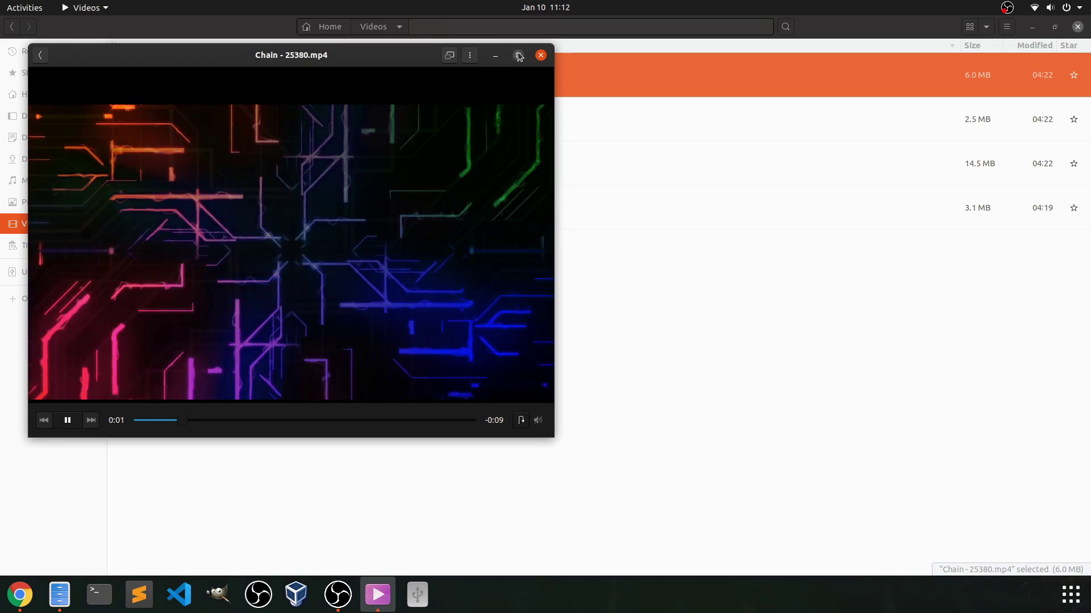
left_click(517, 54)
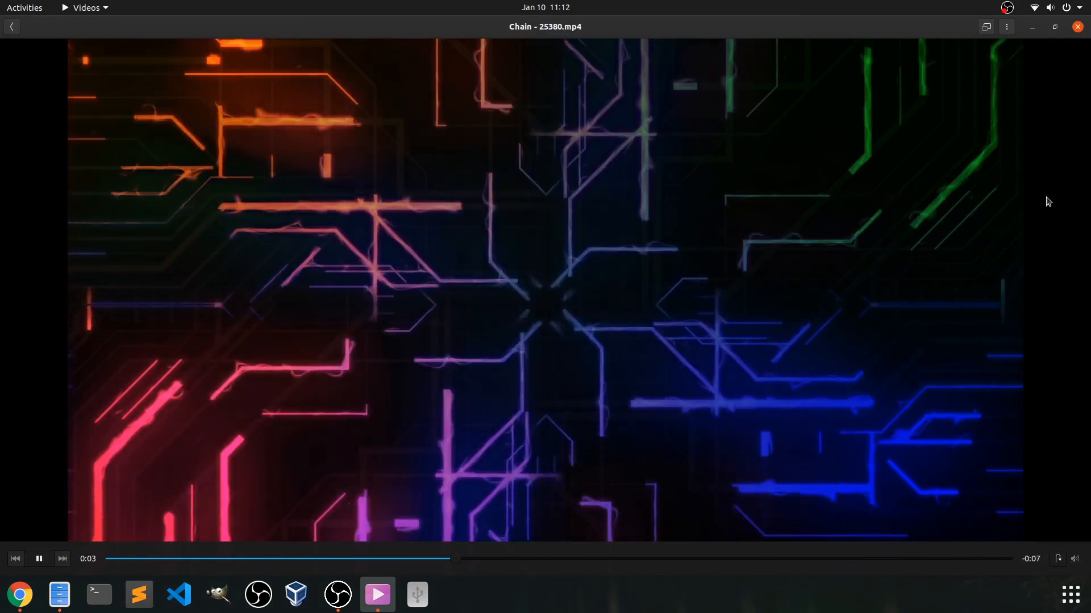
key("f")
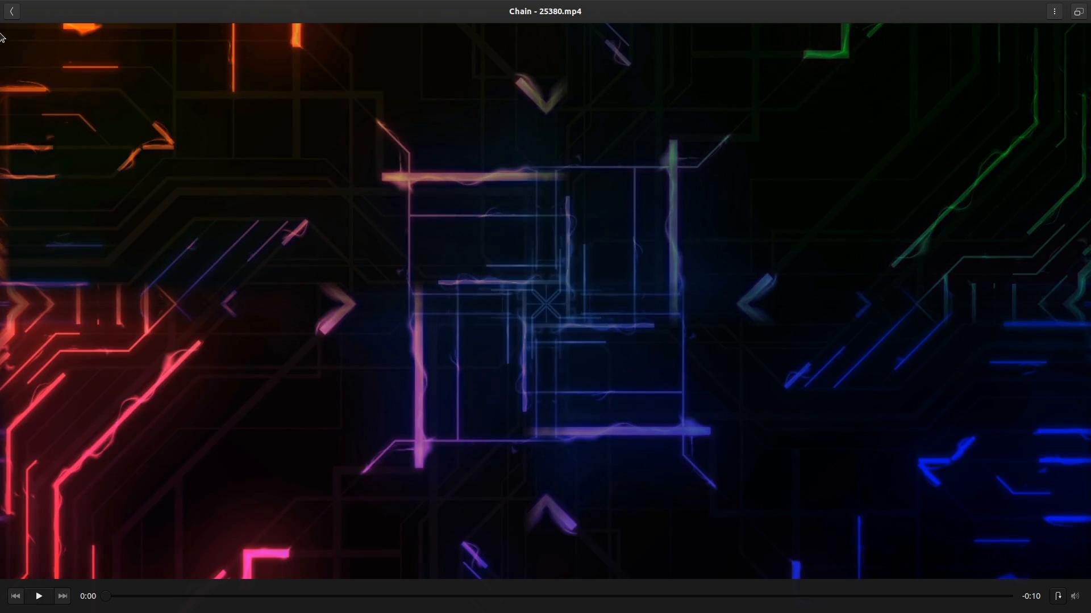
left_click(9, 9)
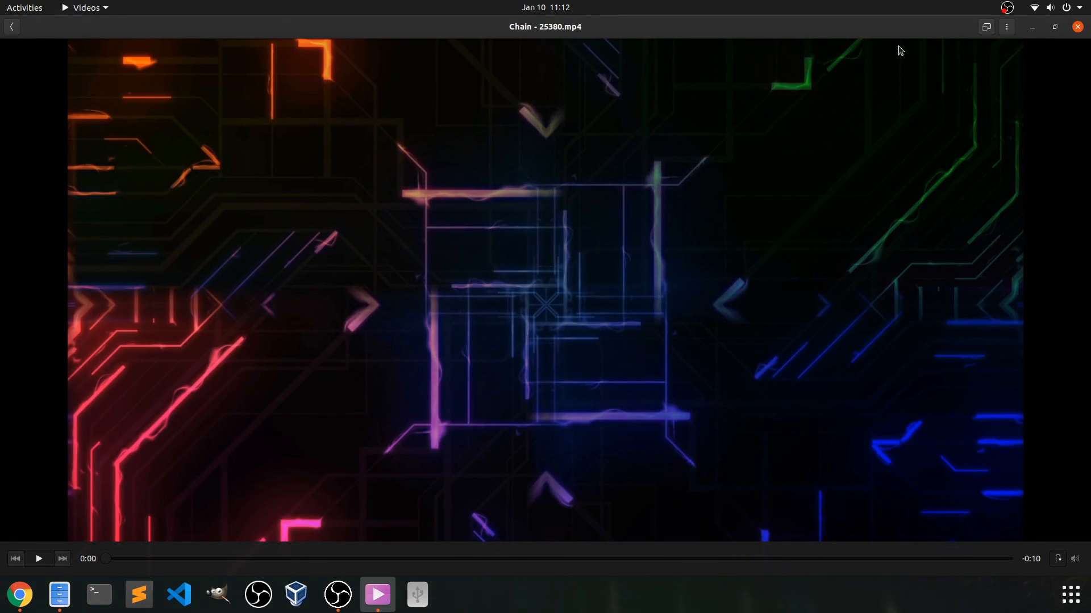
left_click(1077, 28)
Step: Play Hello World - 28320.mp4 full screen, then leave full-screen playback
left_click(220, 118)
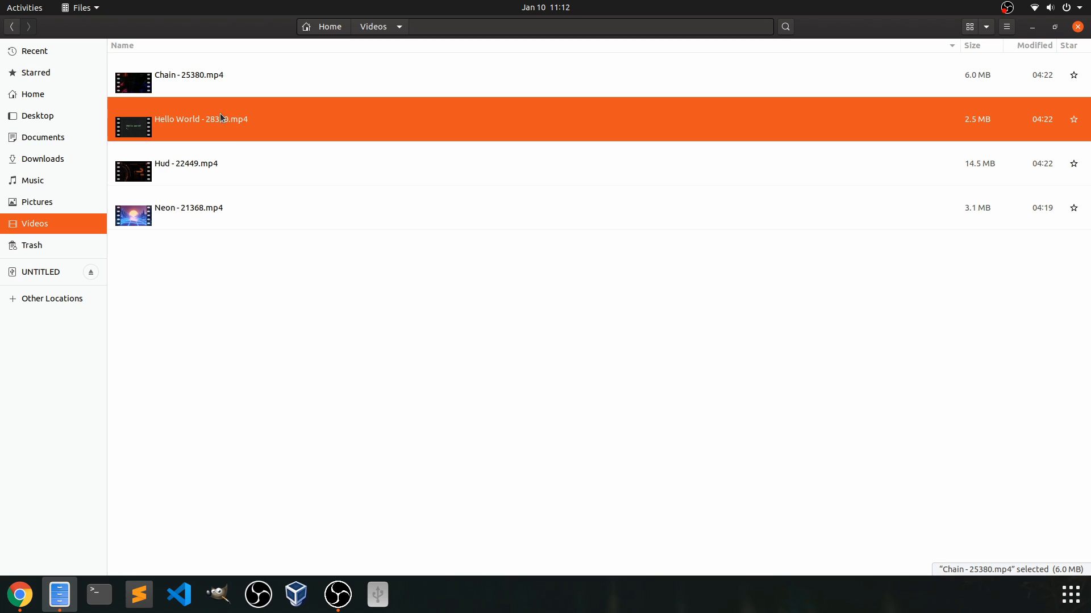
double_click(233, 127)
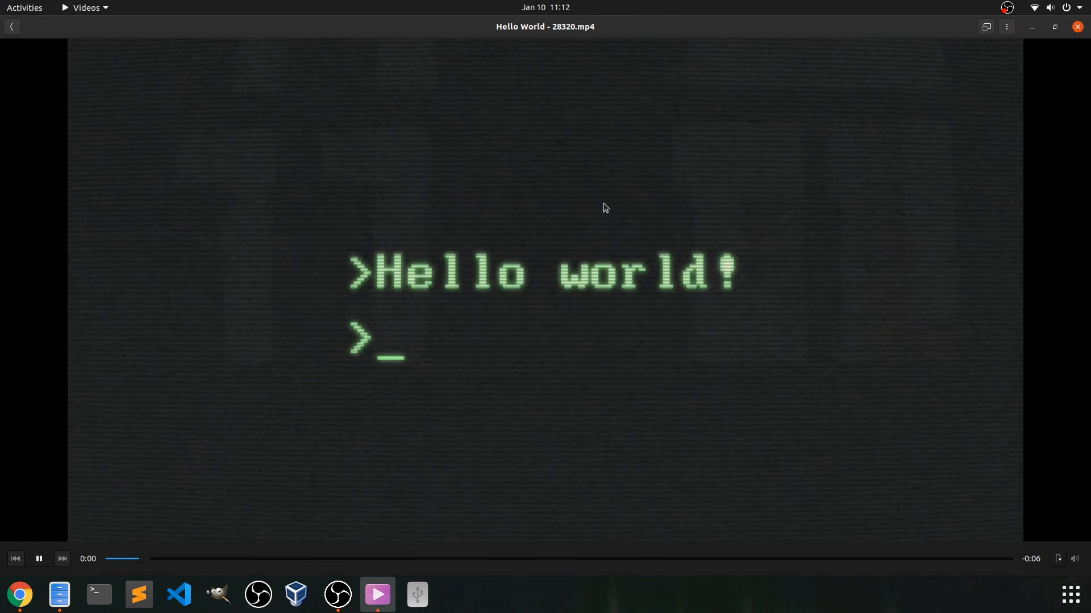
left_click(1054, 26)
left_click(334, 56)
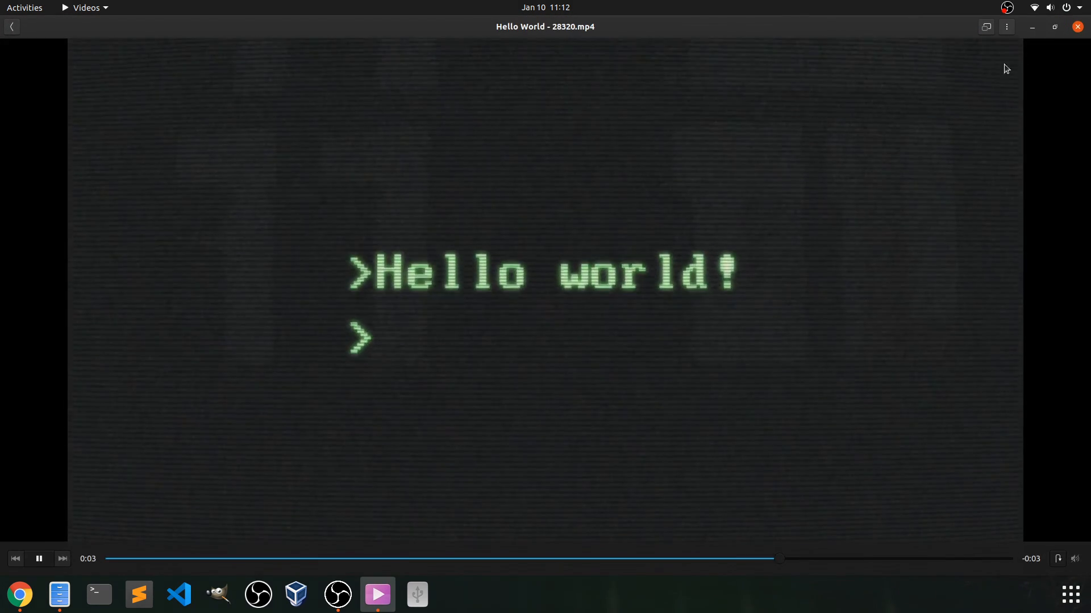
left_click(986, 27)
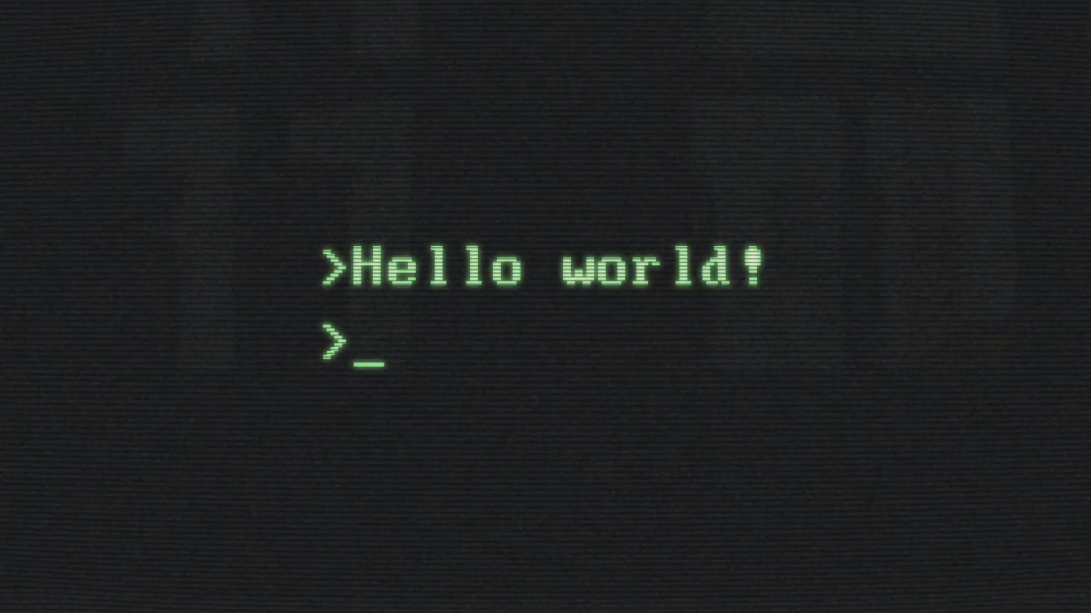
key("Escape")
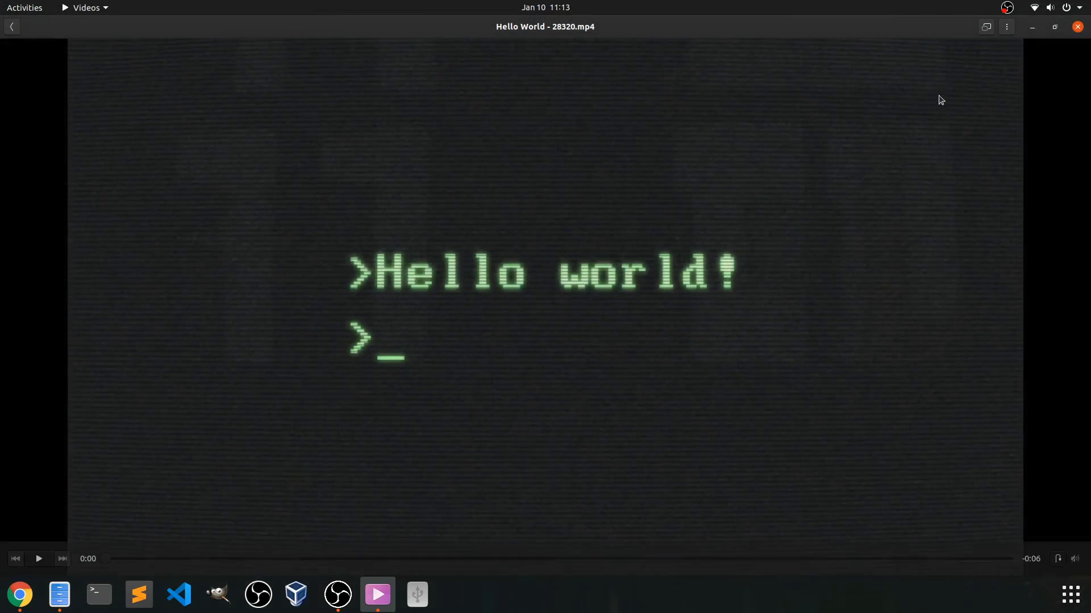
Step: Play Hud - 22449.mp4 full screen in Videos, then close the player
left_click(1079, 26)
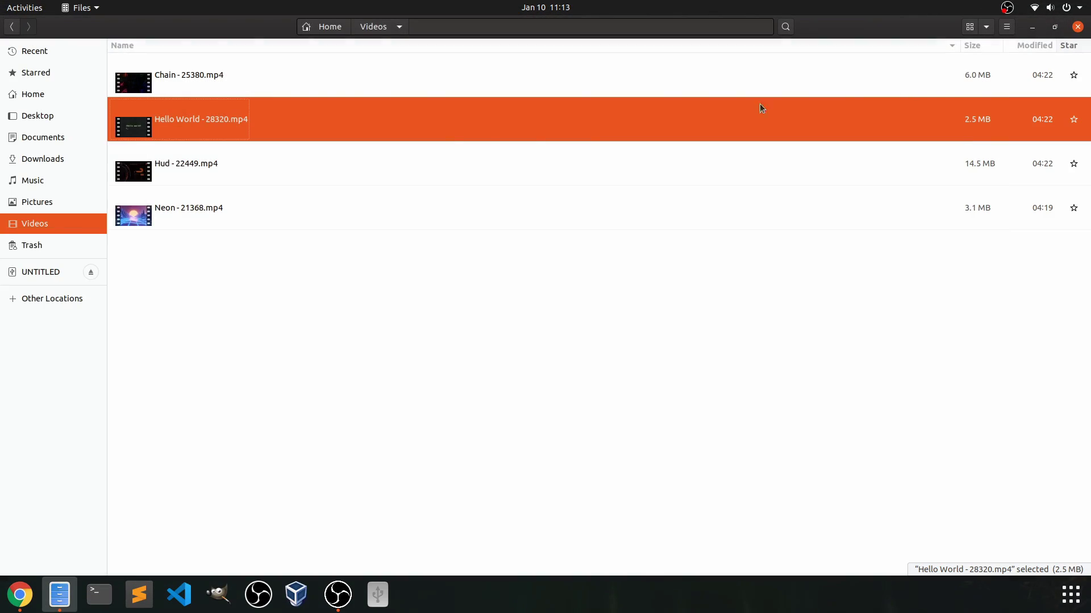
double_click(334, 163)
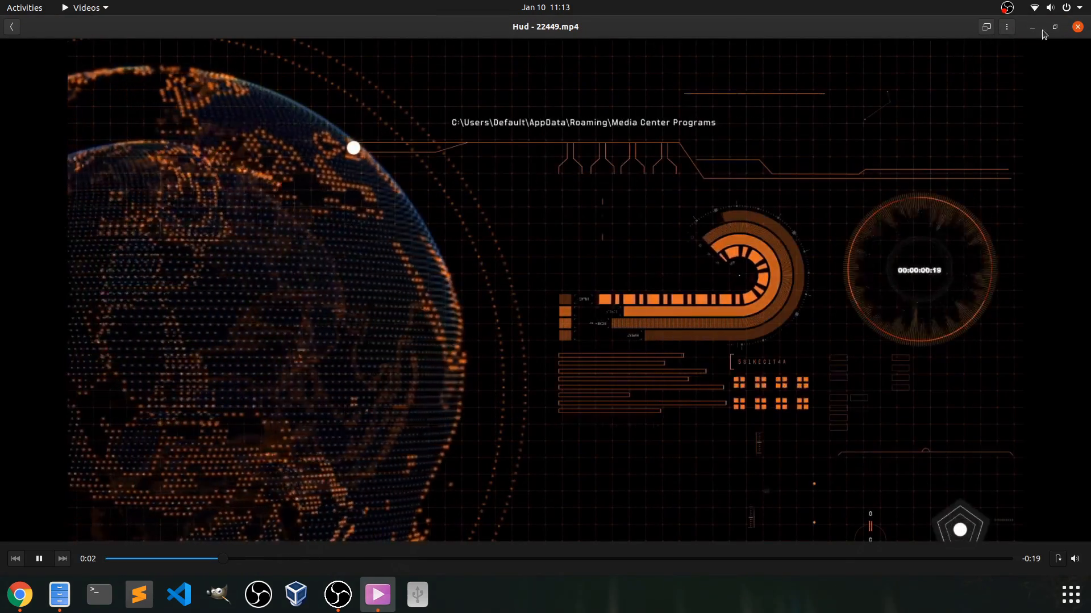
left_click(1054, 26)
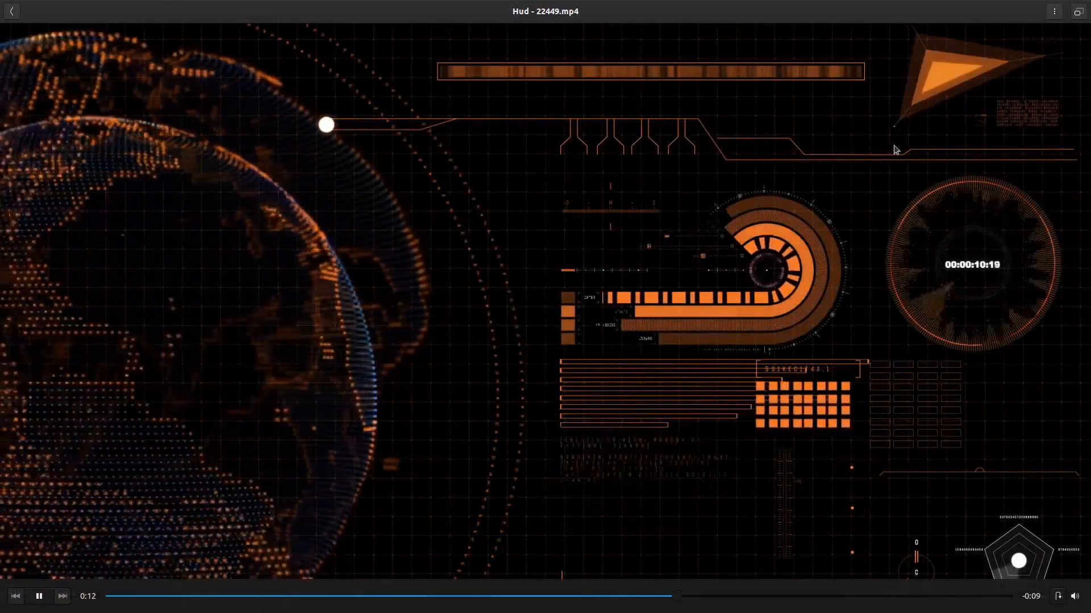
key("Escape")
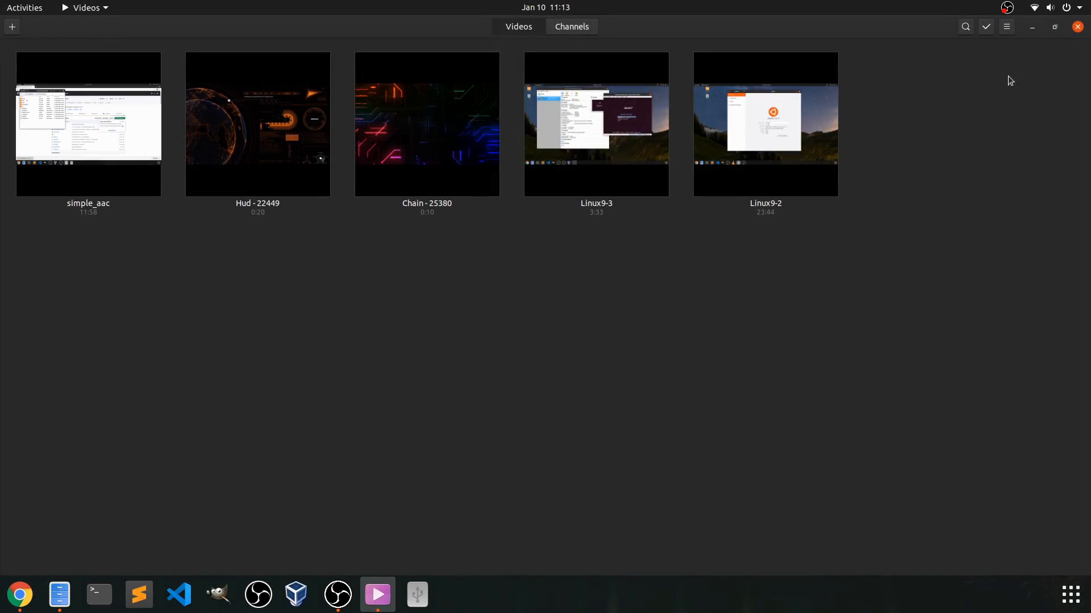
left_click(1076, 28)
Step: Play Neon - 21368.mp4 full screen, then close the player back to Files
left_click(289, 211)
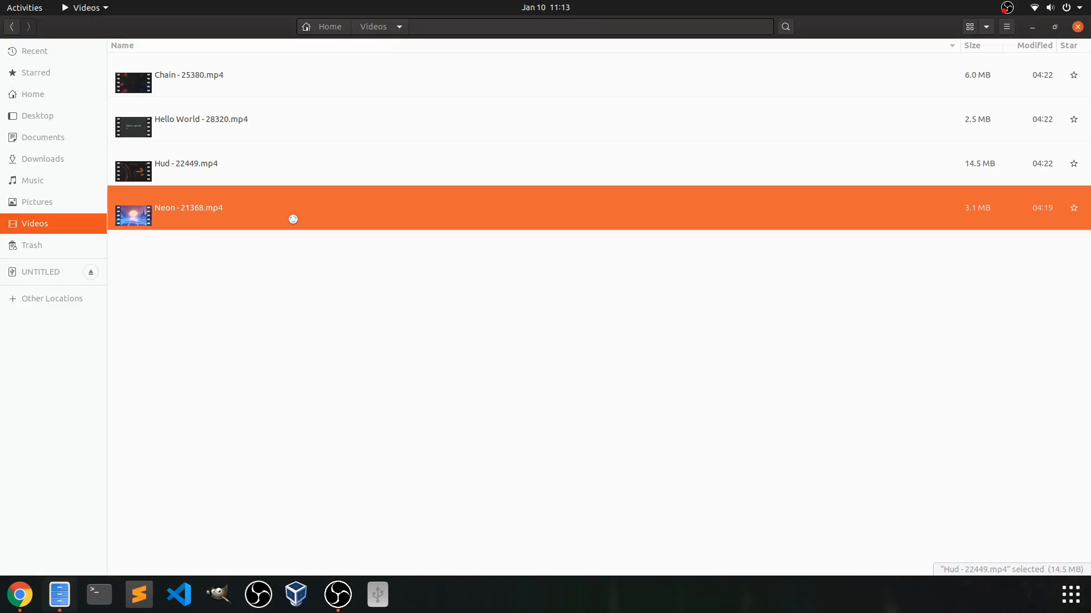
key("Return")
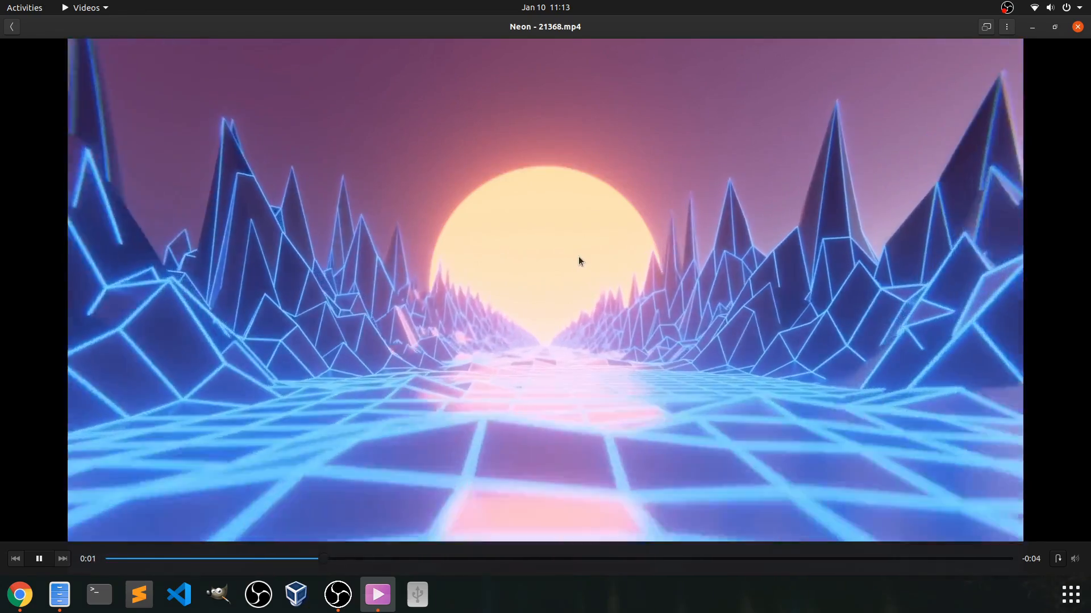
key("f")
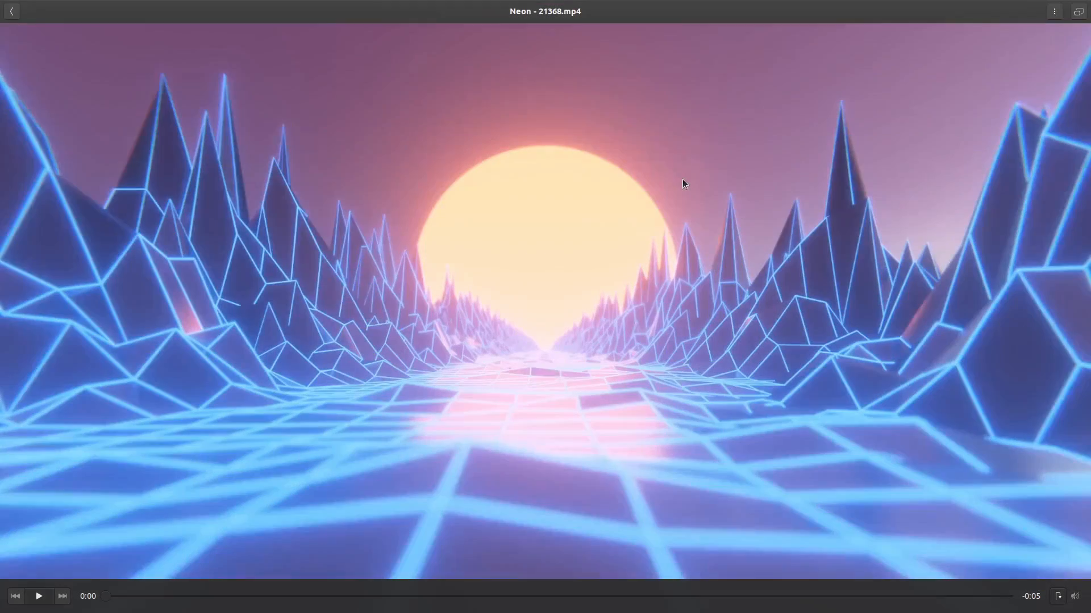
key("Escape")
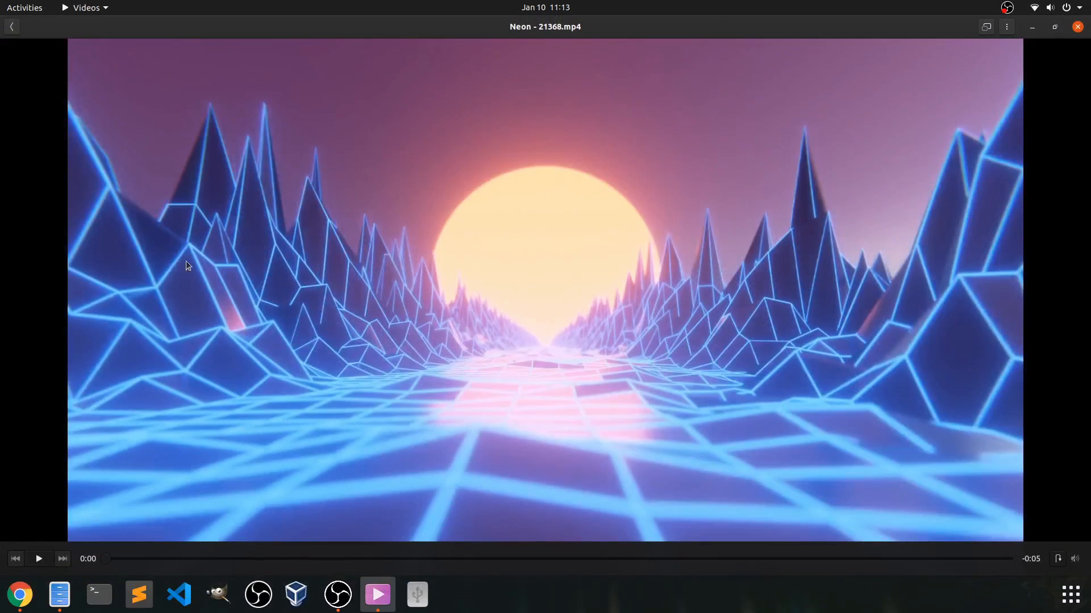
left_click(1078, 26)
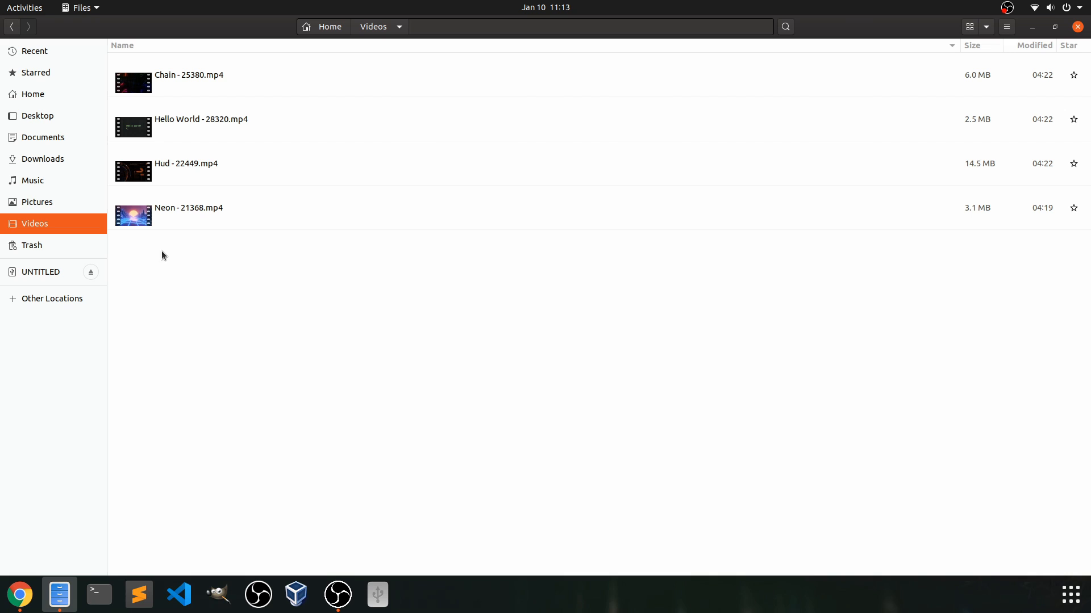
Step: In Pictures, rename the Neon screenshot to neon.png
left_click(37, 201)
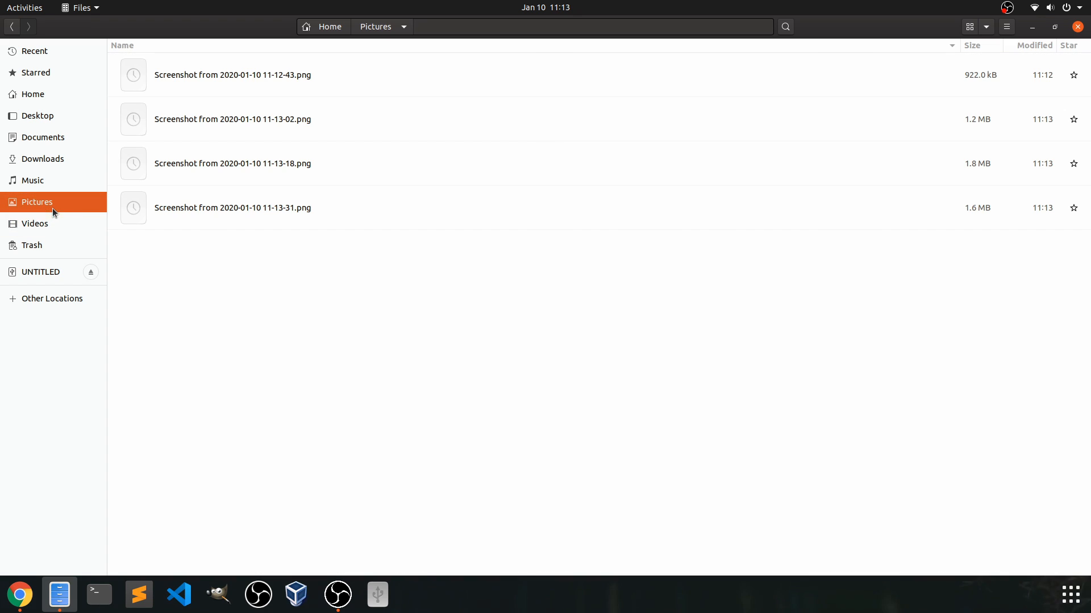
right_click(238, 86)
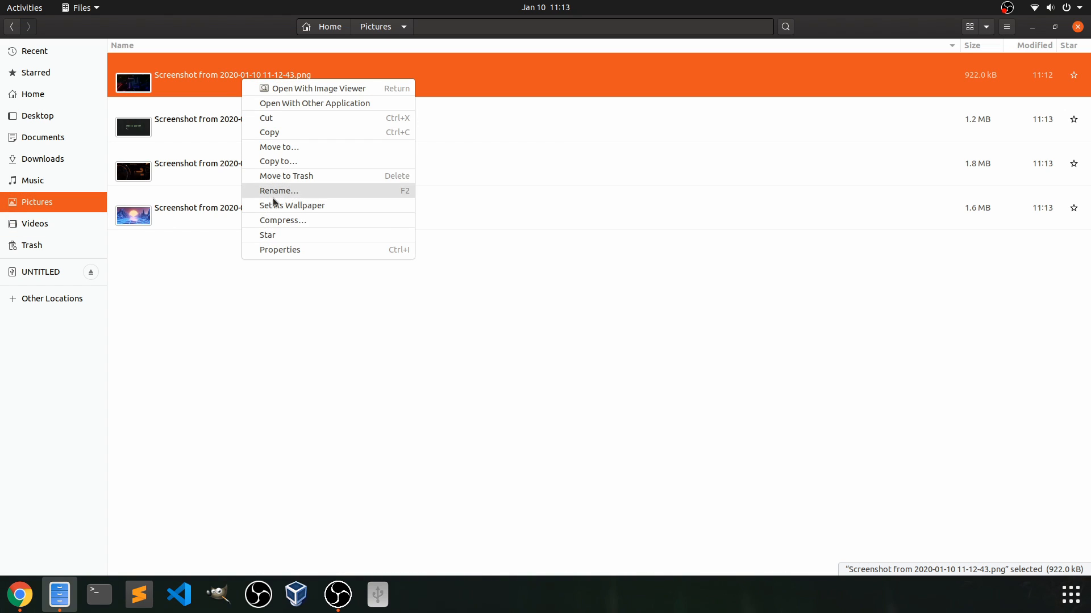
left_click(185, 210)
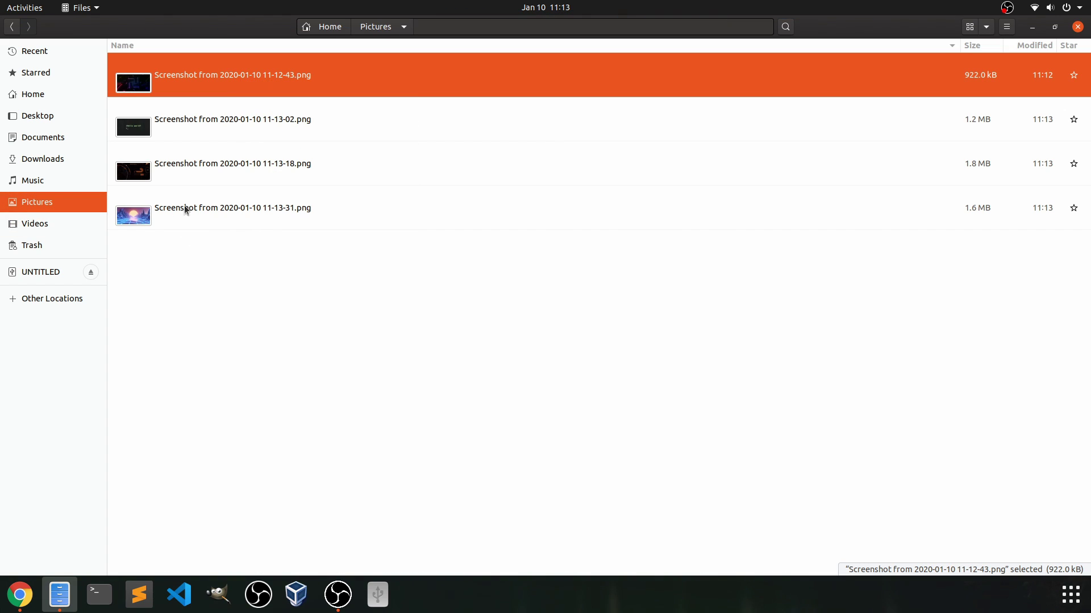
left_click(74, 224)
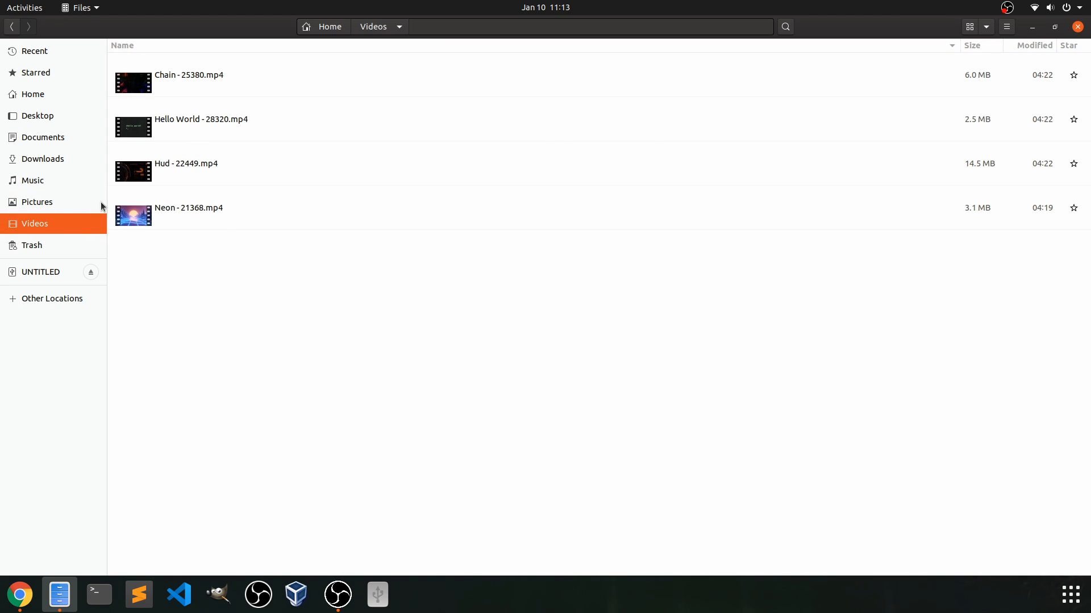
left_click(36, 202)
right_click(174, 219)
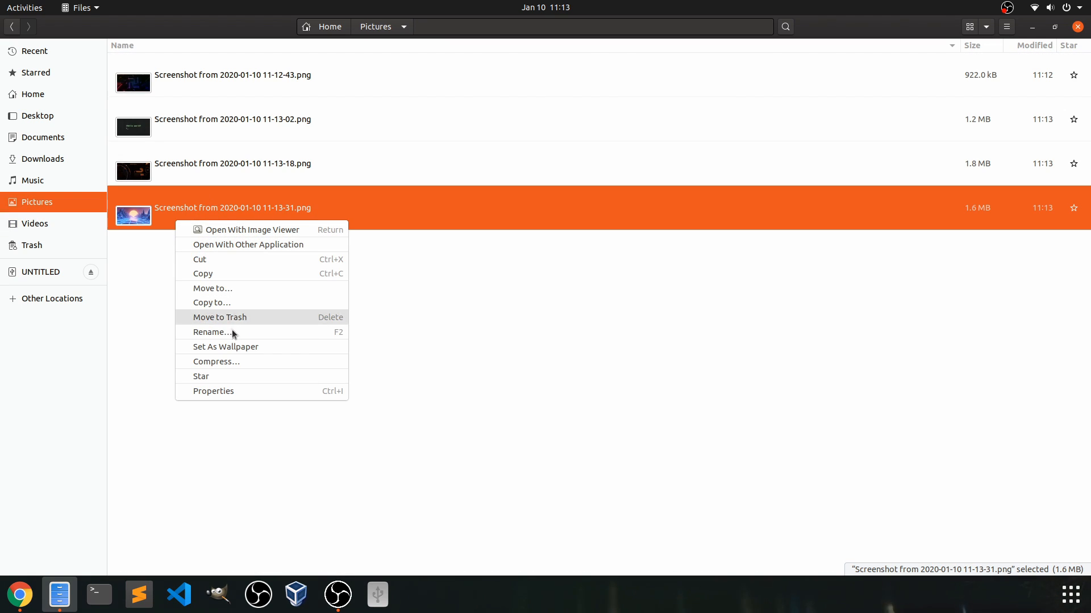
left_click(224, 328)
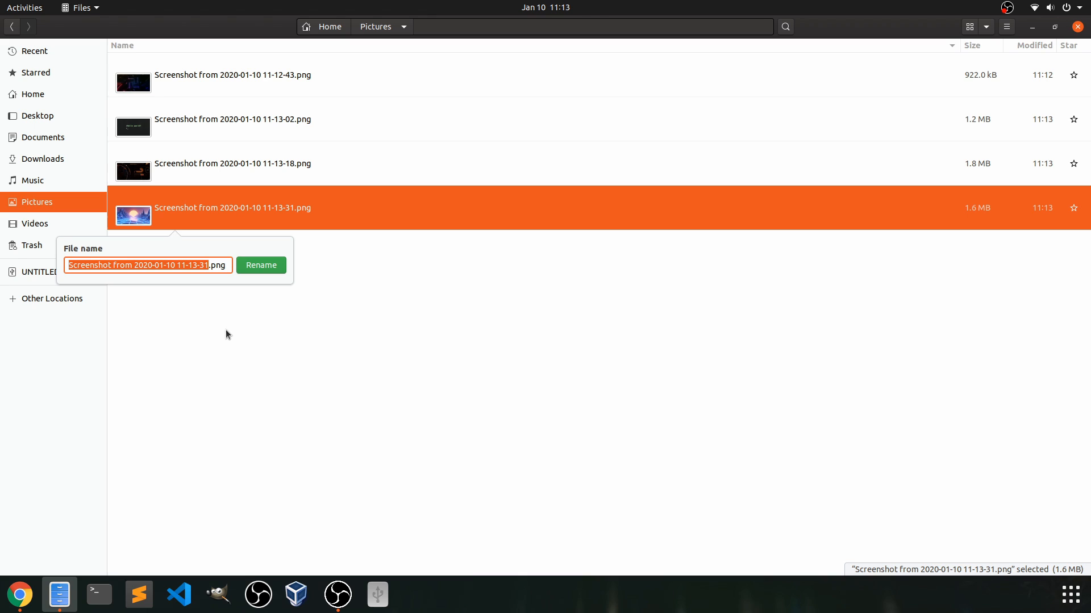
type("neon")
key("Return")
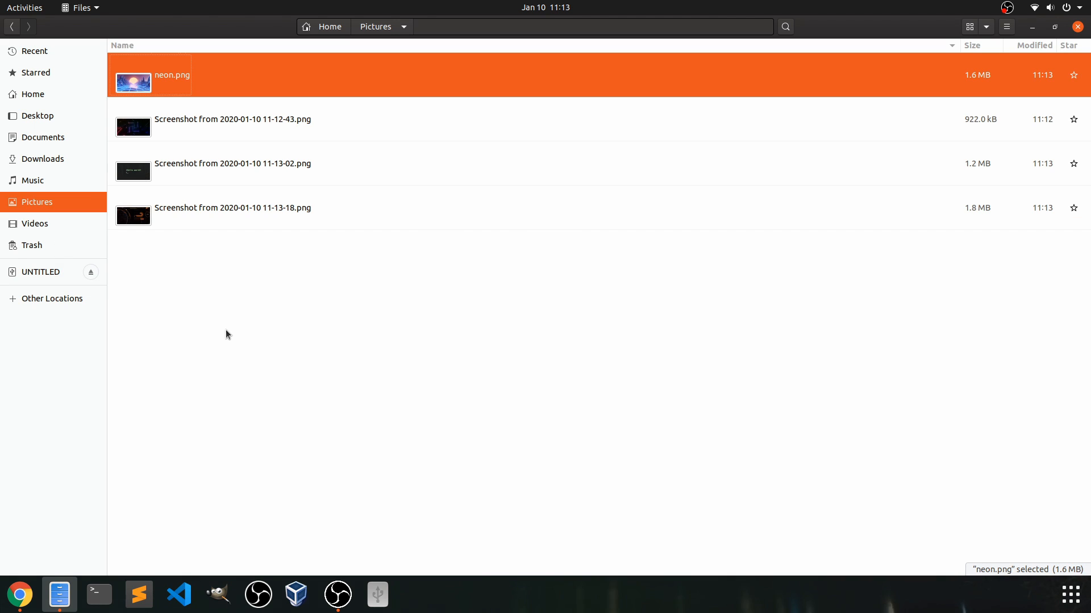
Step: Rename the Hello World and Hud screenshots to helloworld.png and hud.png
left_click(53, 223)
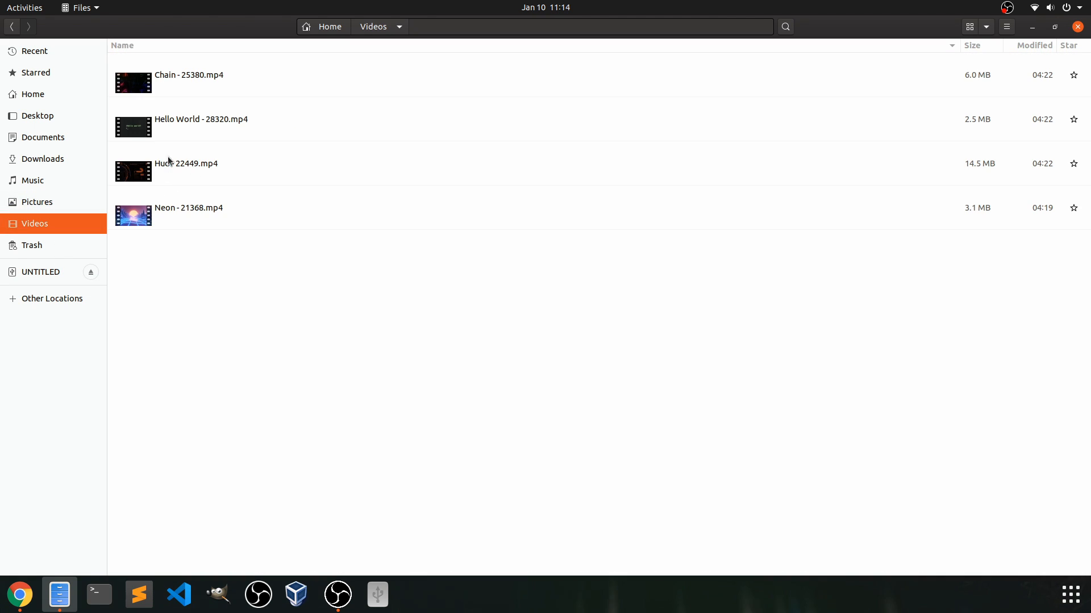
left_click(64, 202)
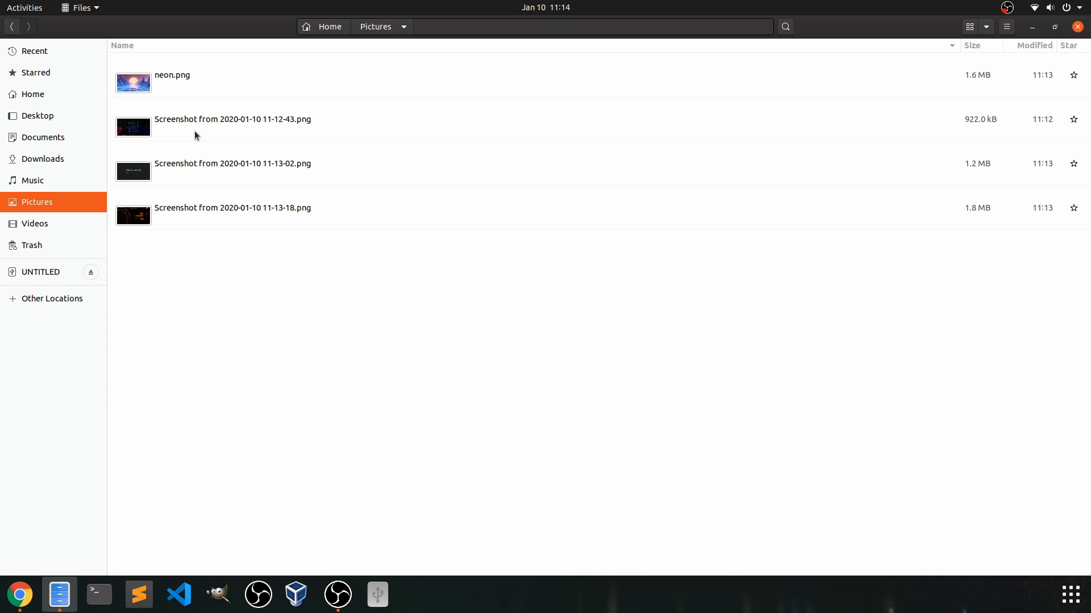
right_click(196, 175)
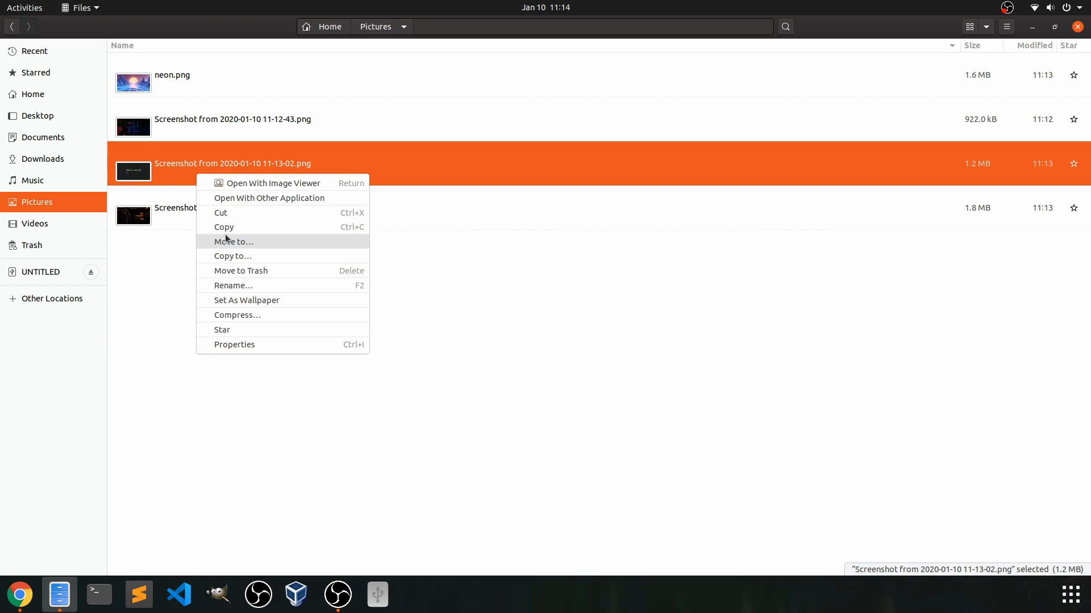
left_click(243, 284)
type("hello")
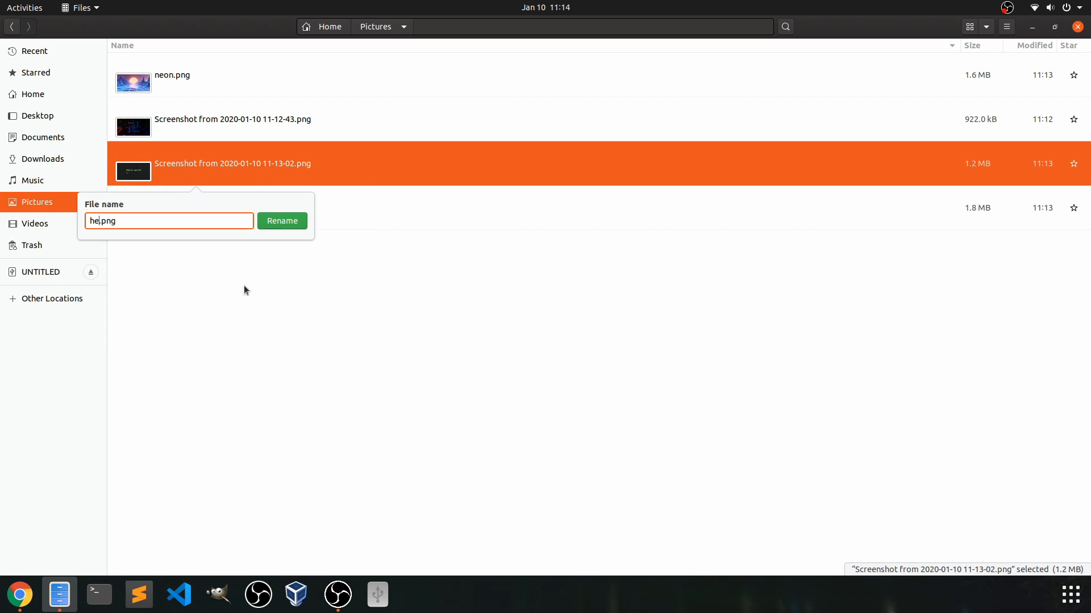
type("world")
key("Return")
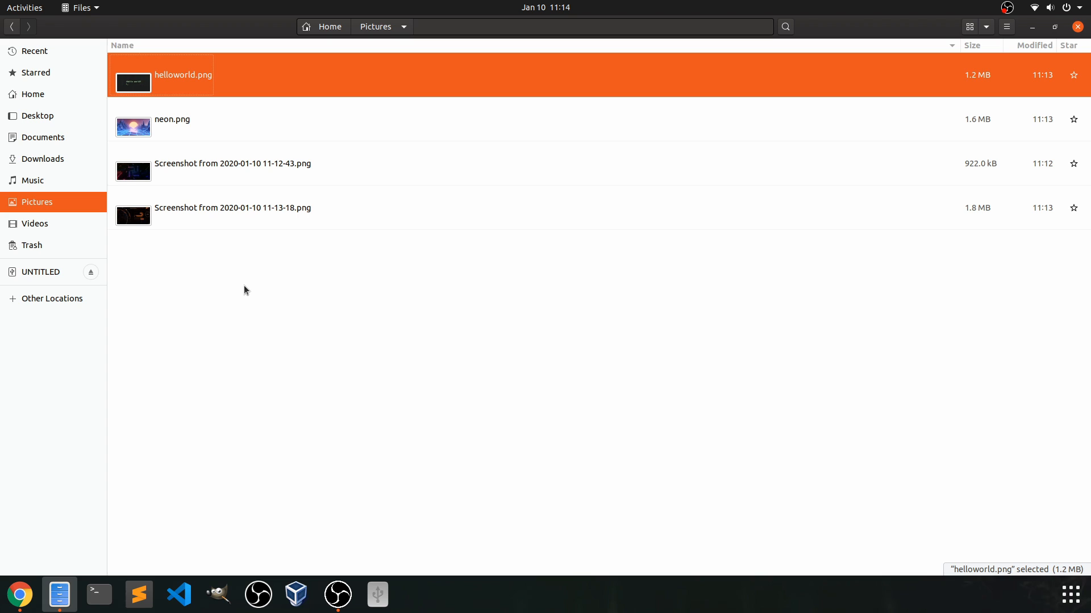
left_click(24, 223)
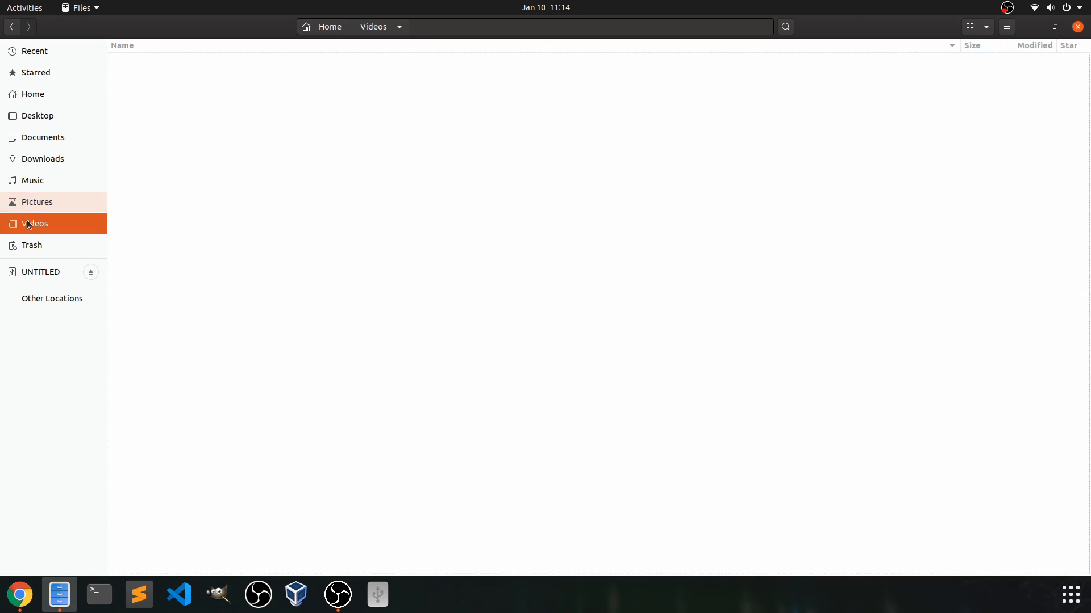
left_click(37, 201)
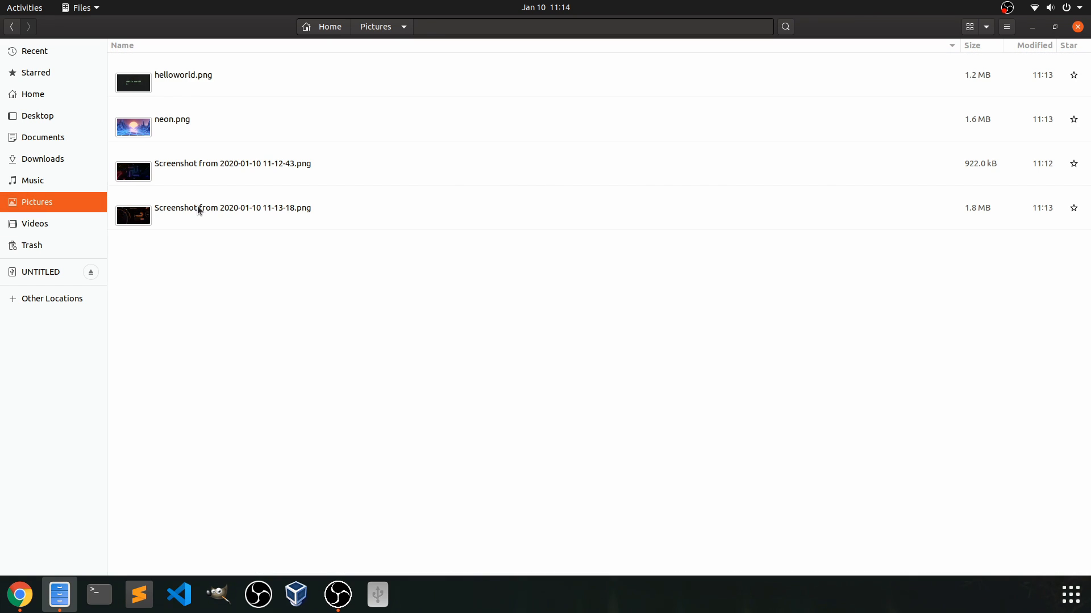
right_click(199, 209)
left_click(236, 319)
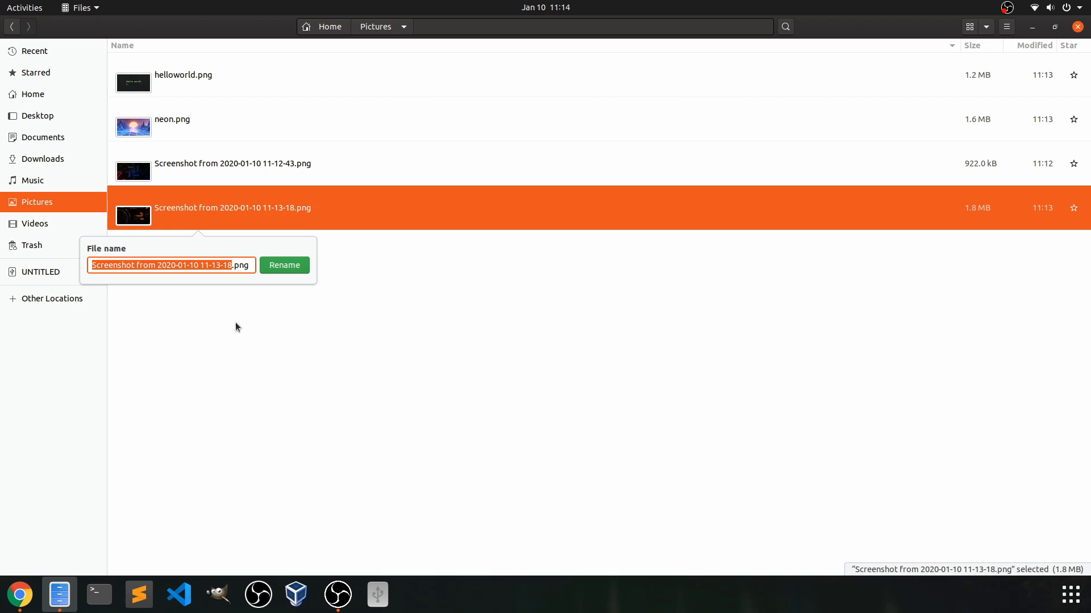
type("hud")
key("Return")
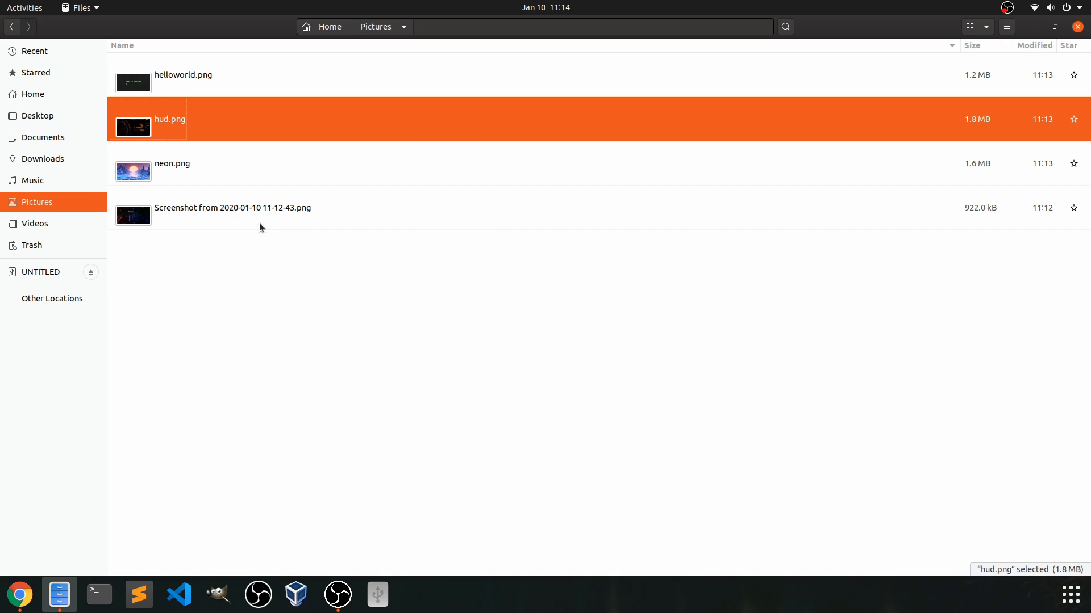
Step: Rename the remaining screenshot to chain.png and close Files to show the desktop
left_click(75, 222)
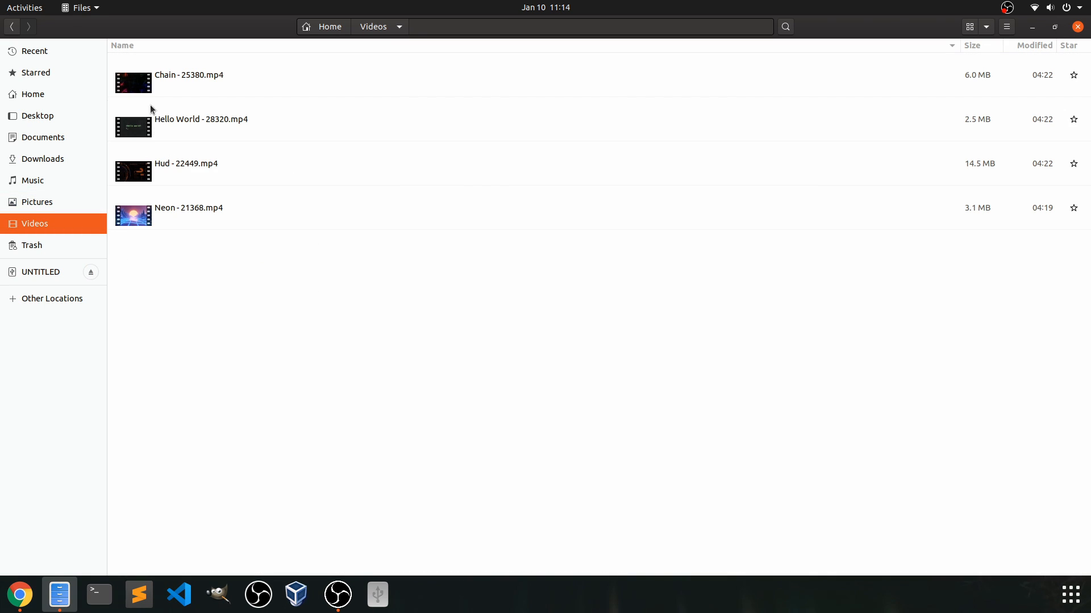
left_click(37, 202)
right_click(209, 213)
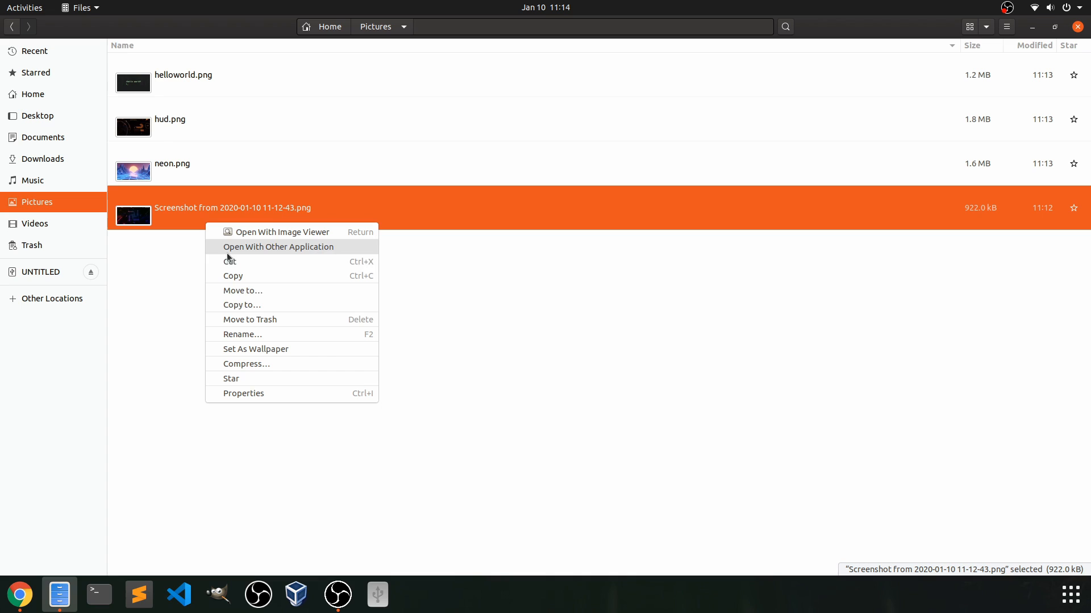
left_click(246, 335)
type("chain")
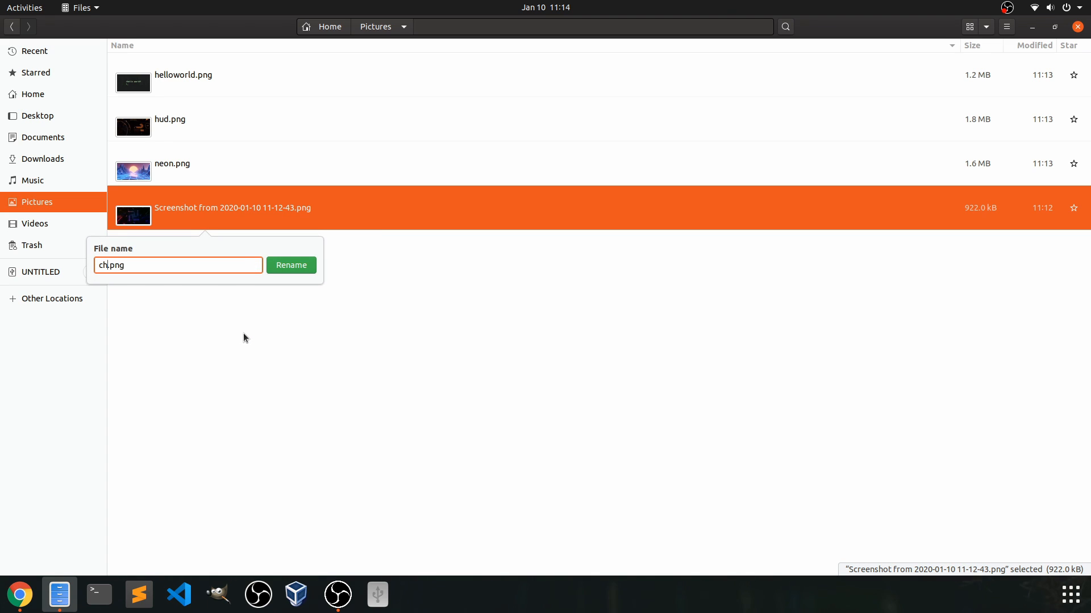
key("Return")
left_click(306, 373)
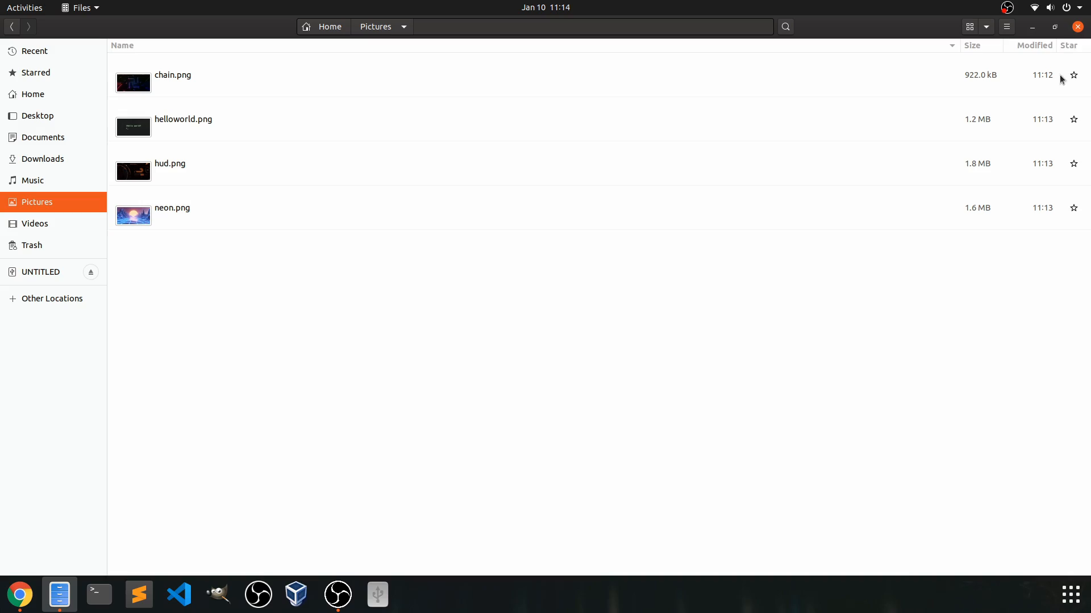
left_click(1079, 26)
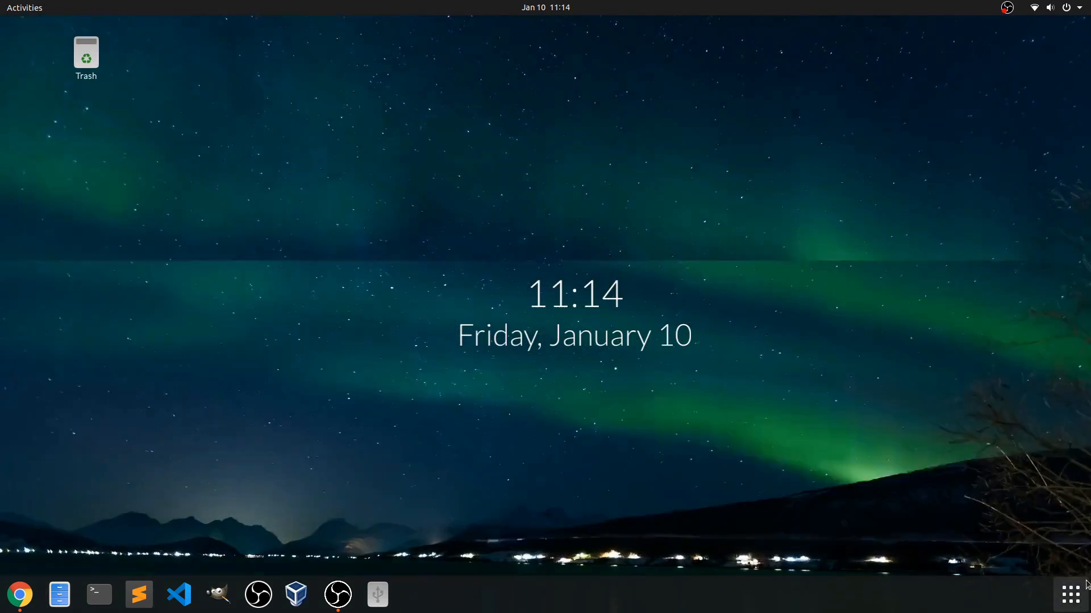
Step: Launch Komorebi Wallpaper Creator from GNOME's app search for 'wall'
left_click(1071, 594)
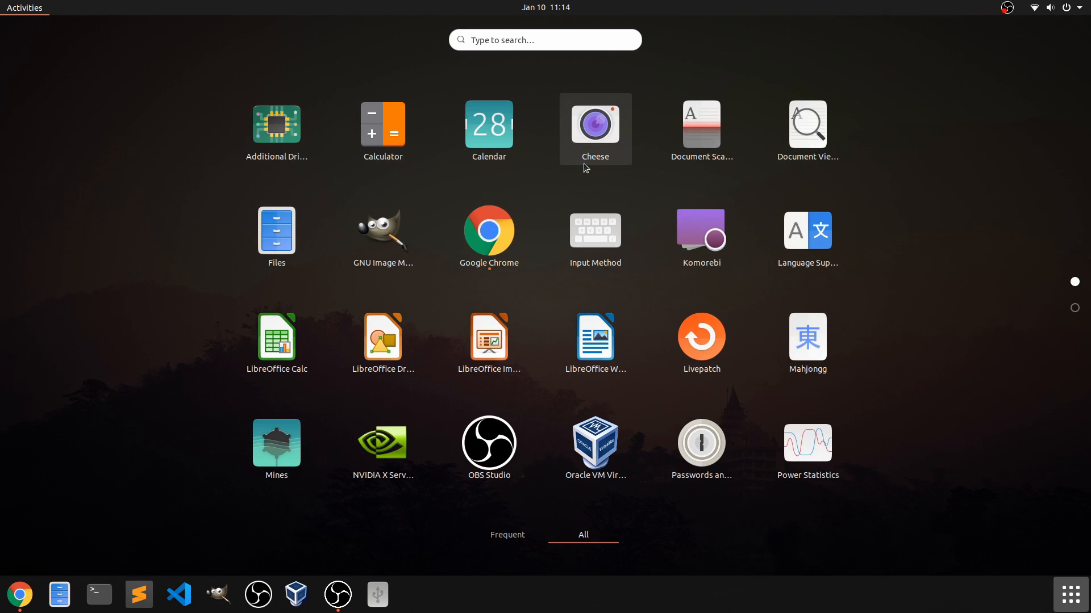
type("wall")
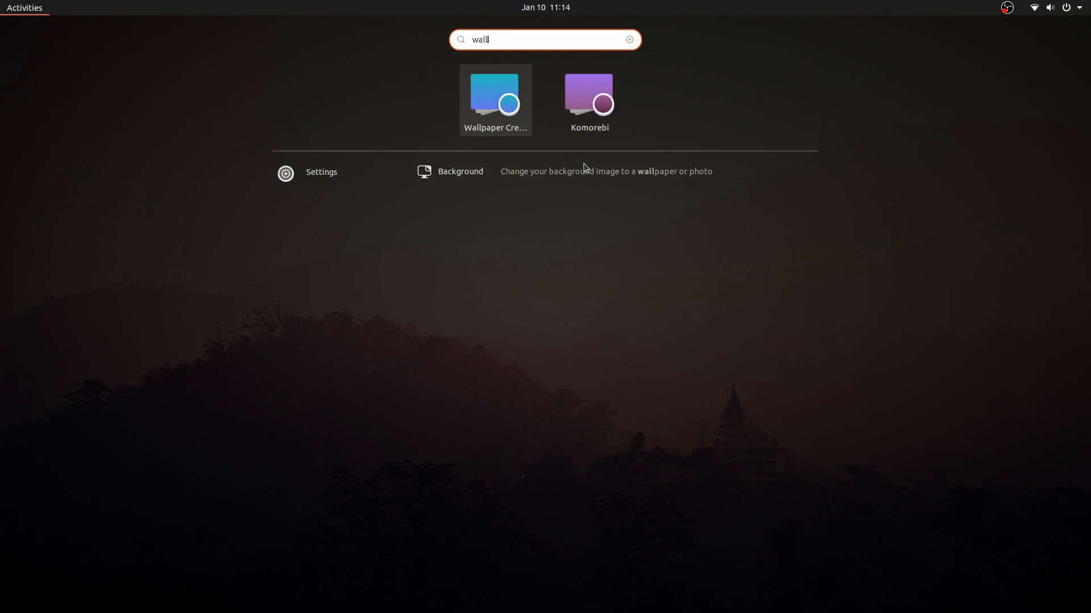
key("Return")
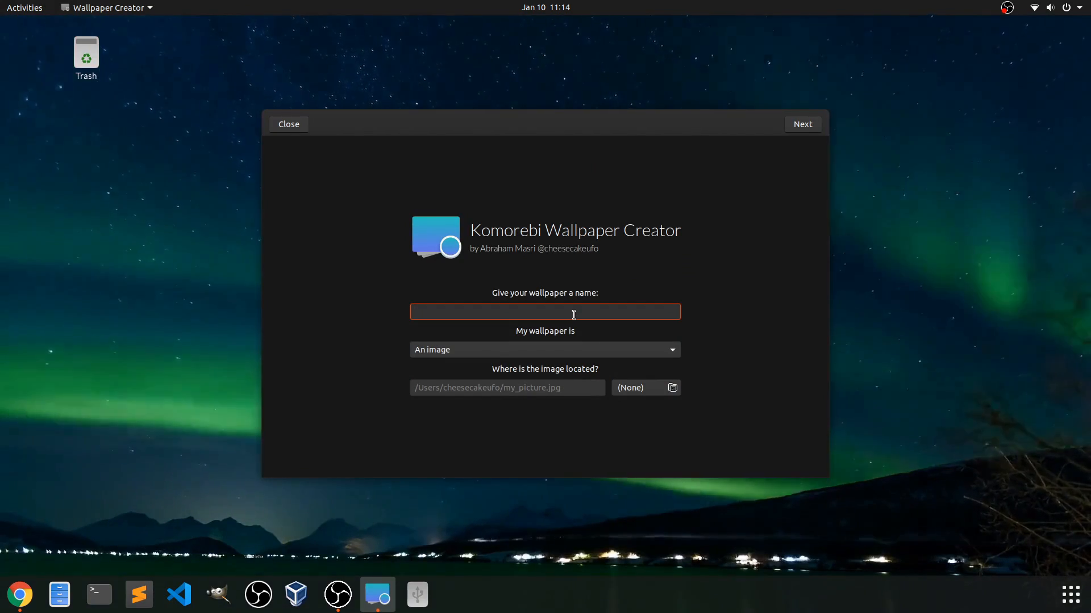
type("HelloW")
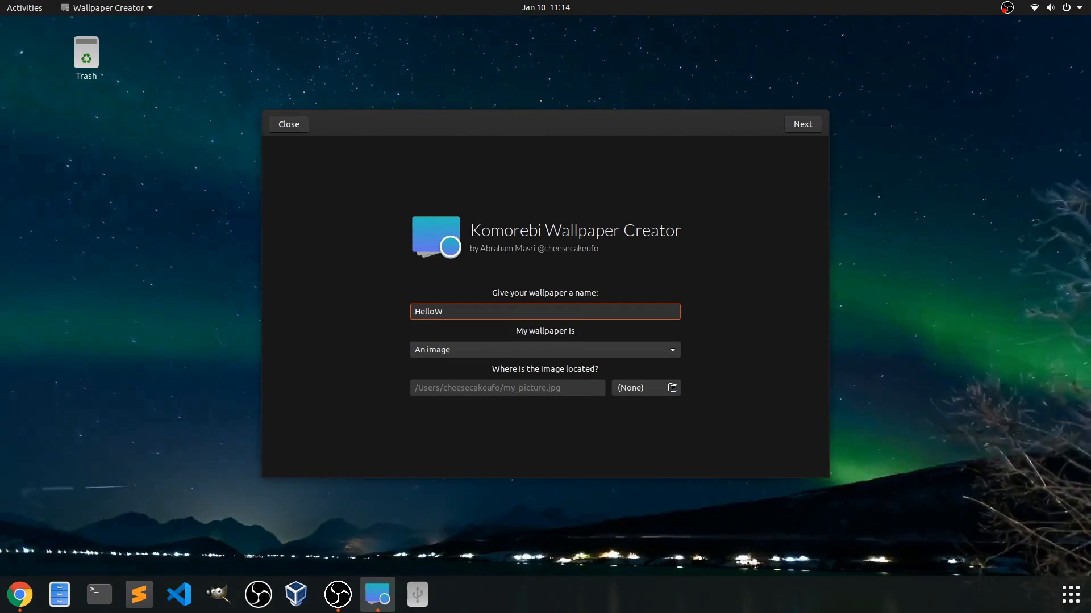
type("orld")
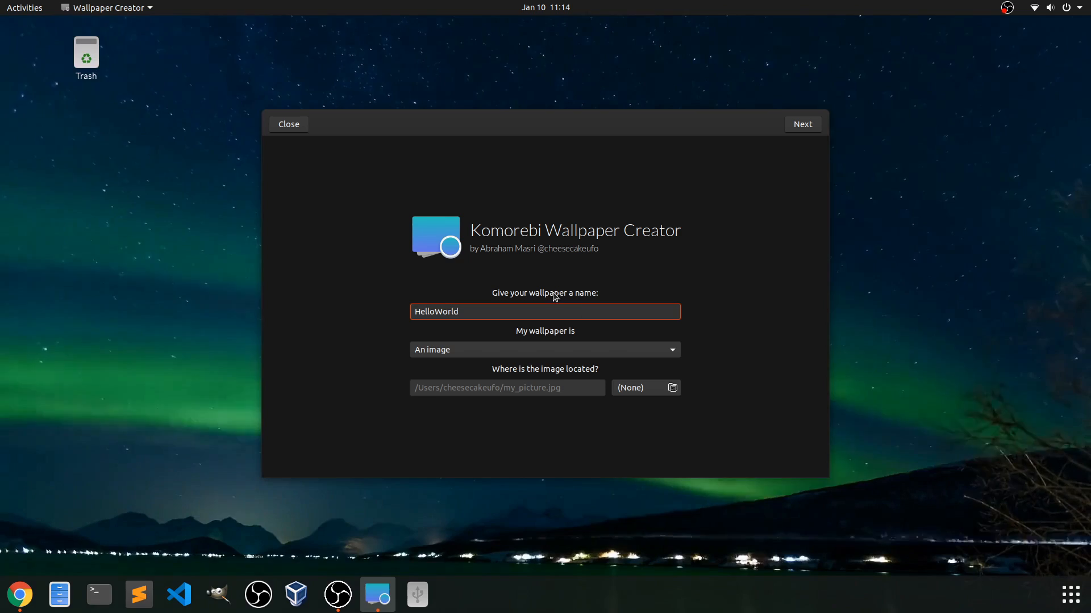
Step: Name the wallpaper HelloWorld, set its type to A video, and start choosing its video file
left_click(502, 349)
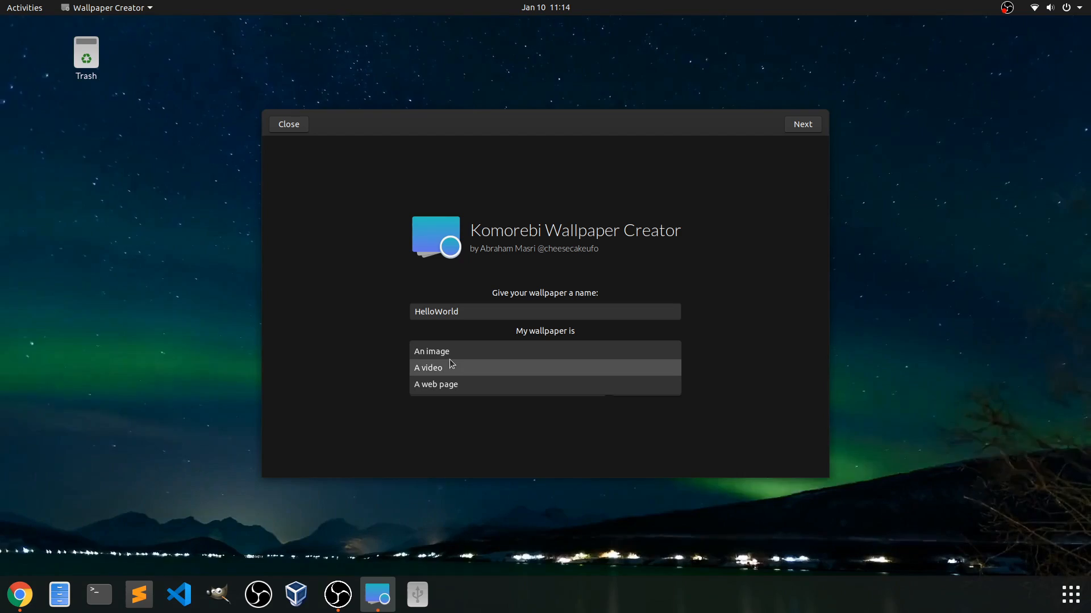
left_click(450, 366)
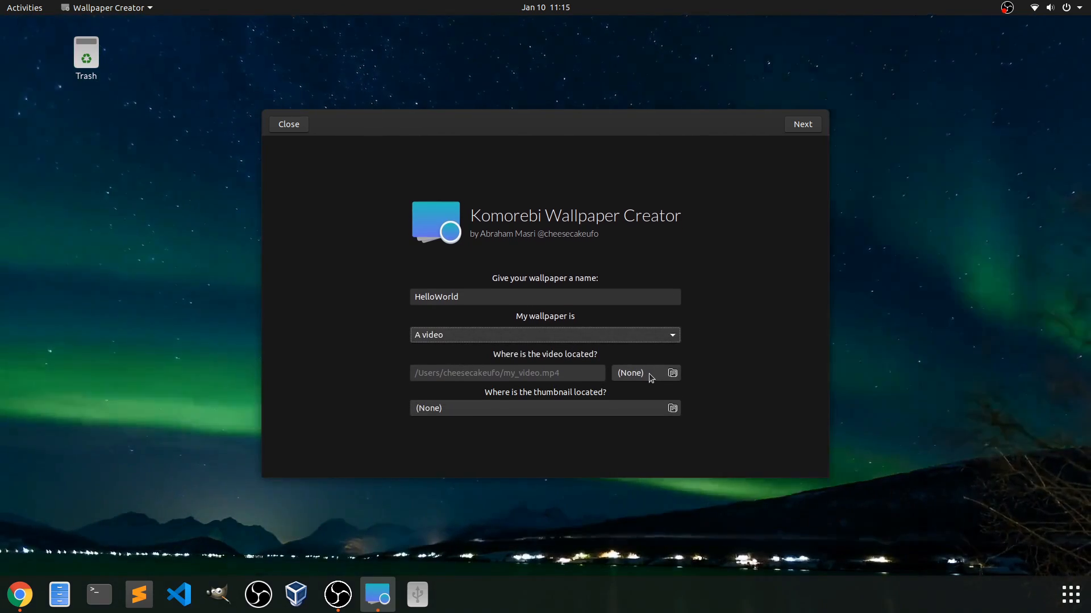
left_click(648, 375)
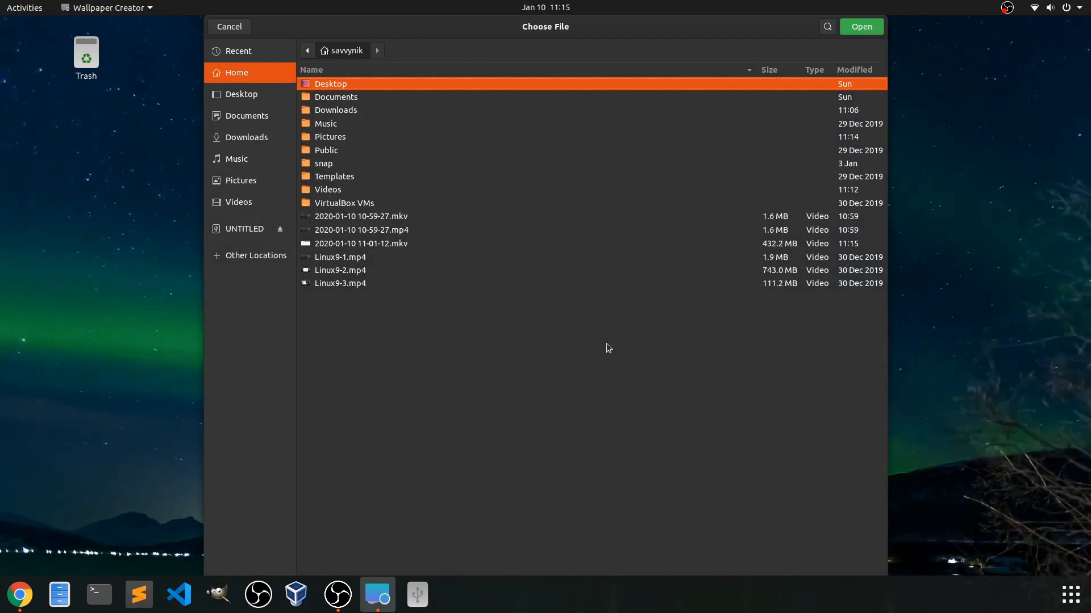
Step: Choose Hello World - 28320.mp4 from Videos as the wallpaper's video
double_click(330, 188)
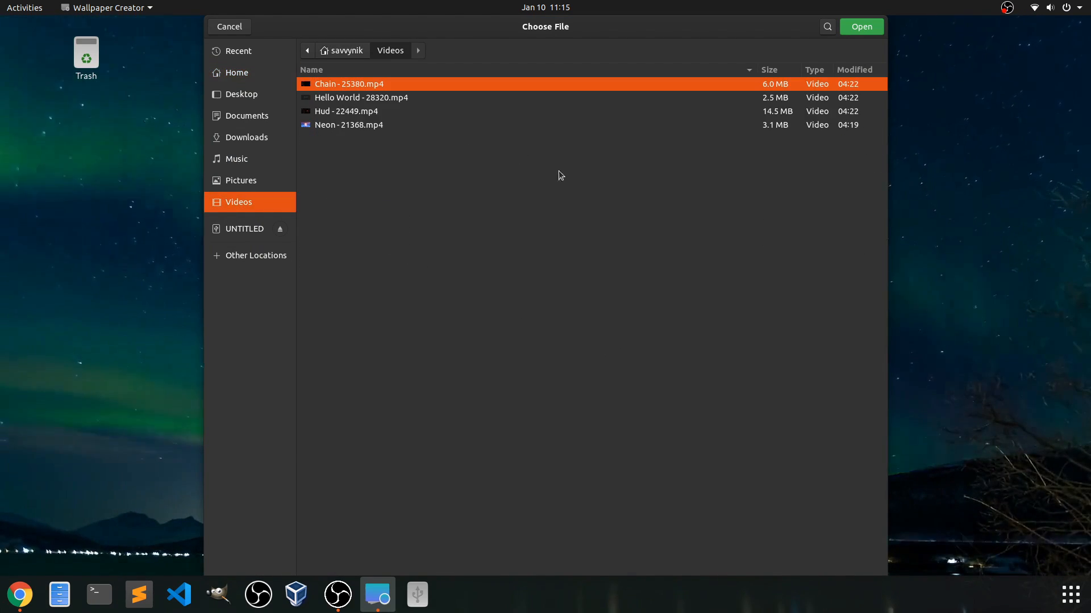
left_click(361, 99)
double_click(357, 97)
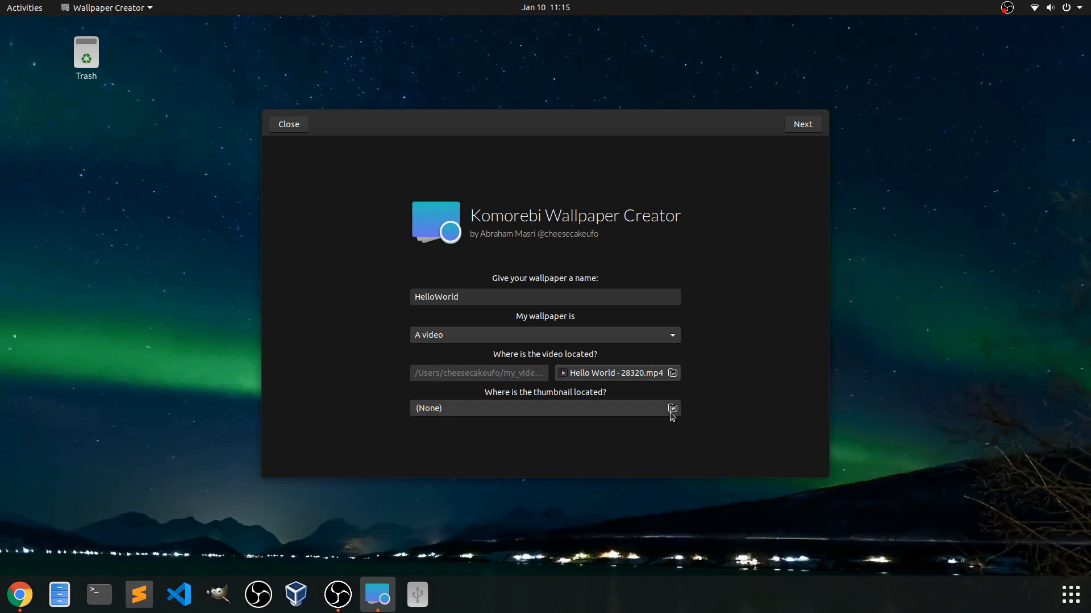
Step: Set helloworld.png from Pictures as the thumbnail and continue to date and time options
left_click(672, 411)
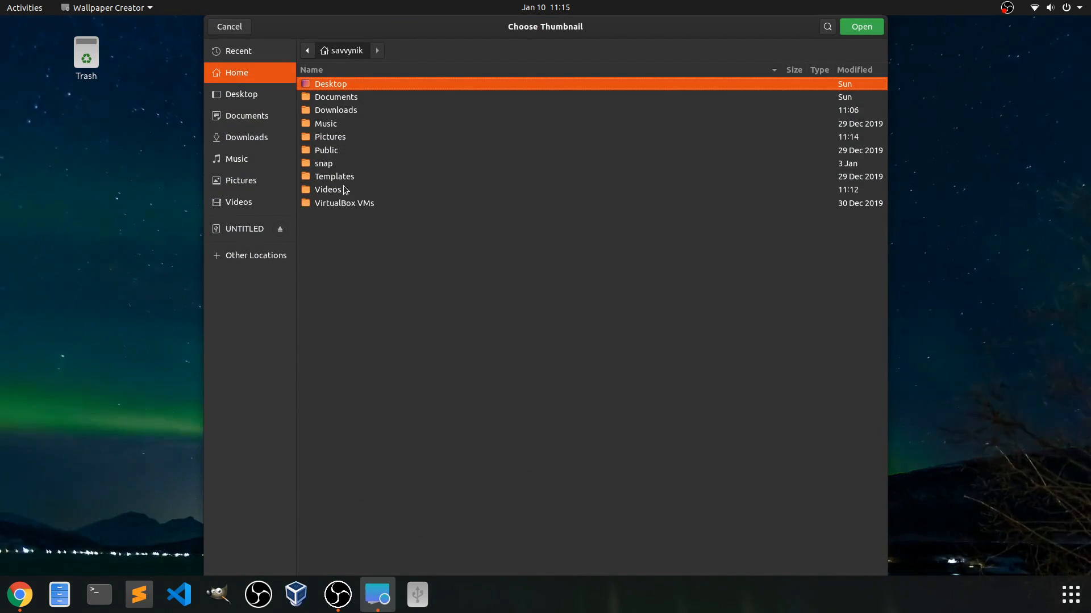
double_click(333, 137)
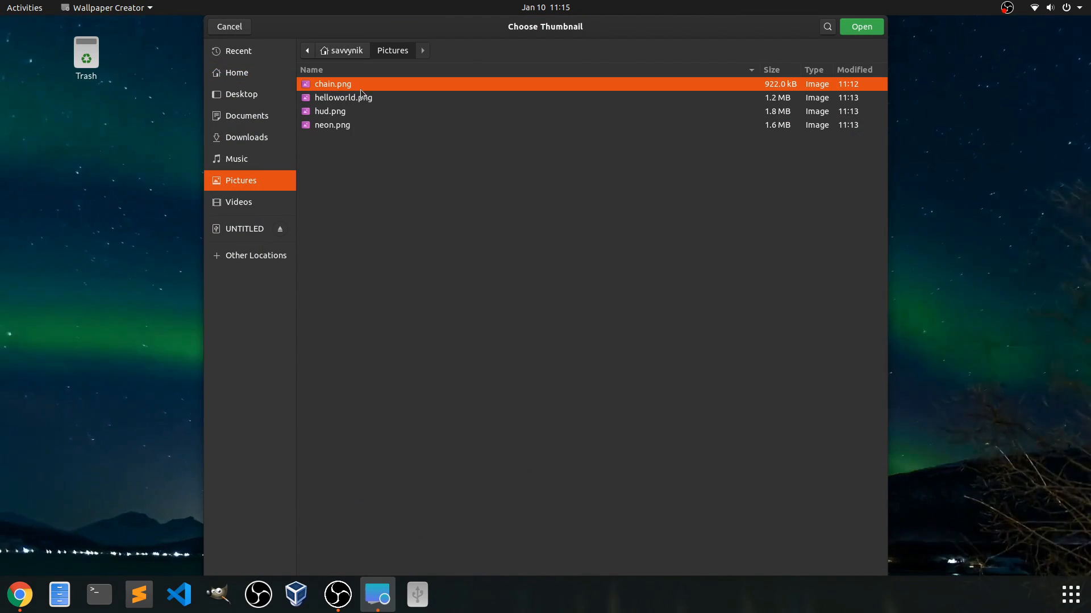
left_click(348, 100)
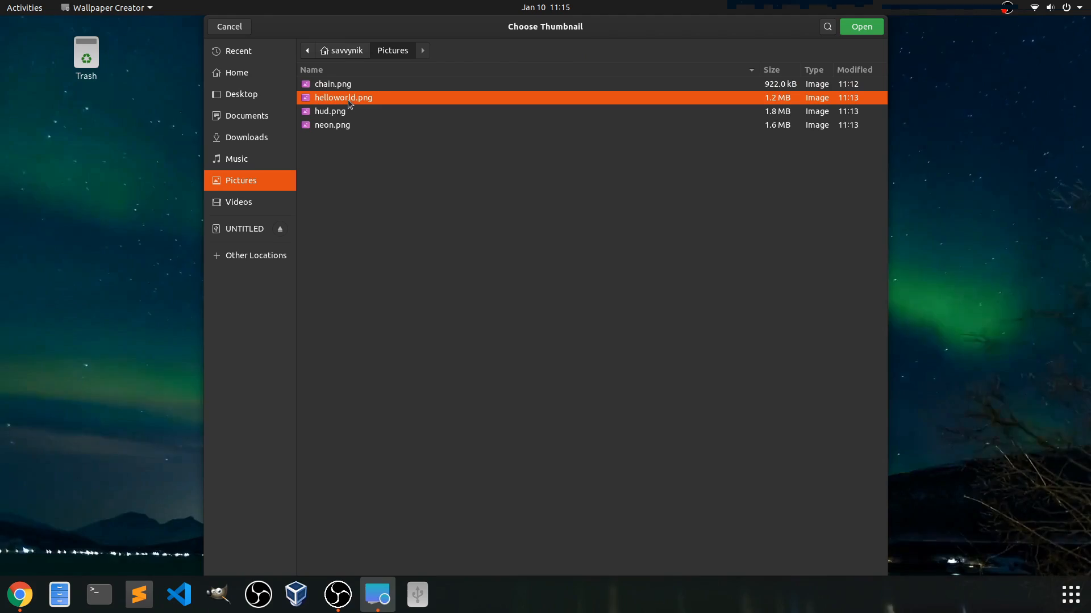
double_click(350, 97)
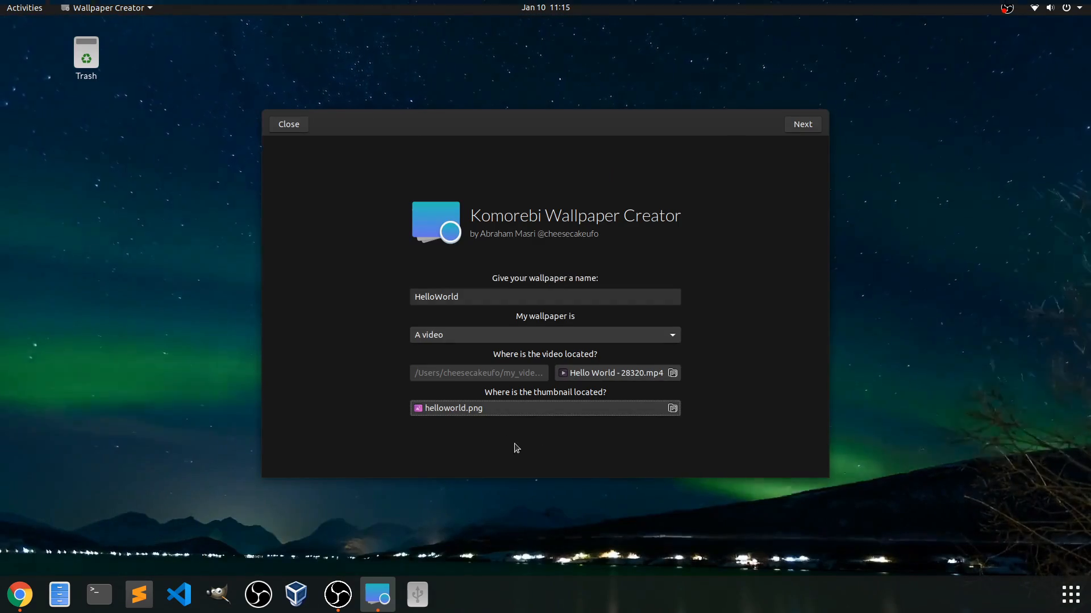
left_click(802, 123)
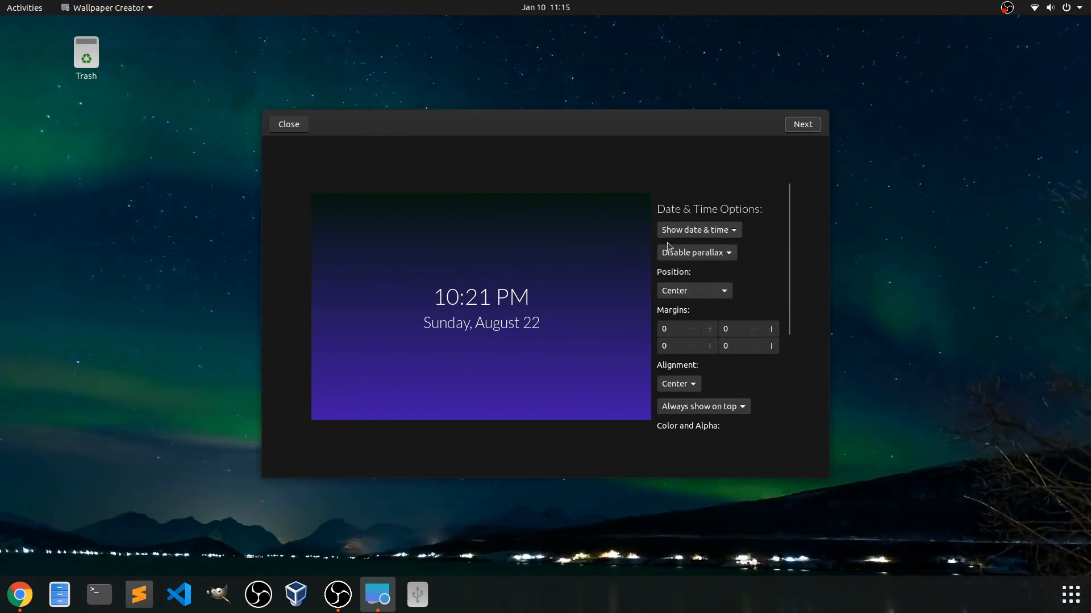
Step: Set Date & Time to Hide date & time and finish creating the HelloWorld wallpaper
left_click(732, 234)
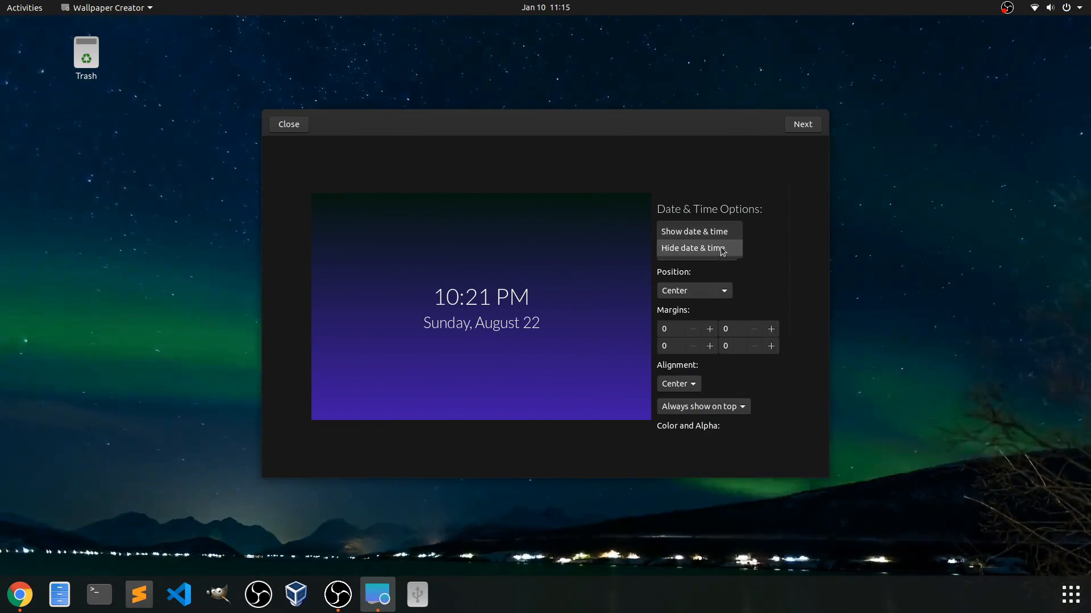
left_click(697, 253)
scroll(750, 270, "down", 5)
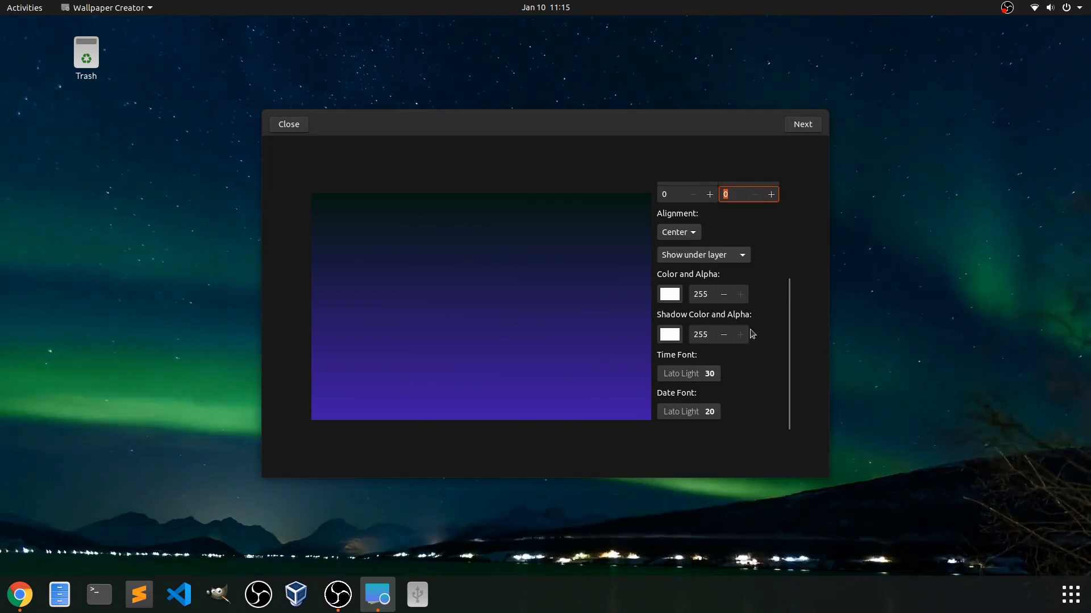
scroll(745, 281, "up", 5)
scroll(733, 256, "up", 3)
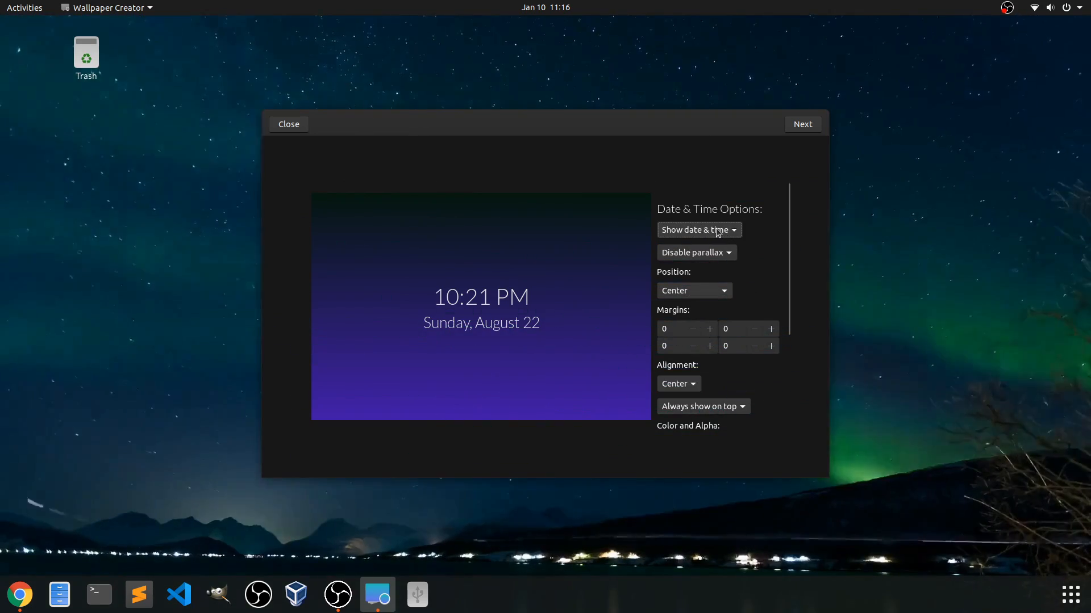
left_click(719, 231)
left_click(714, 255)
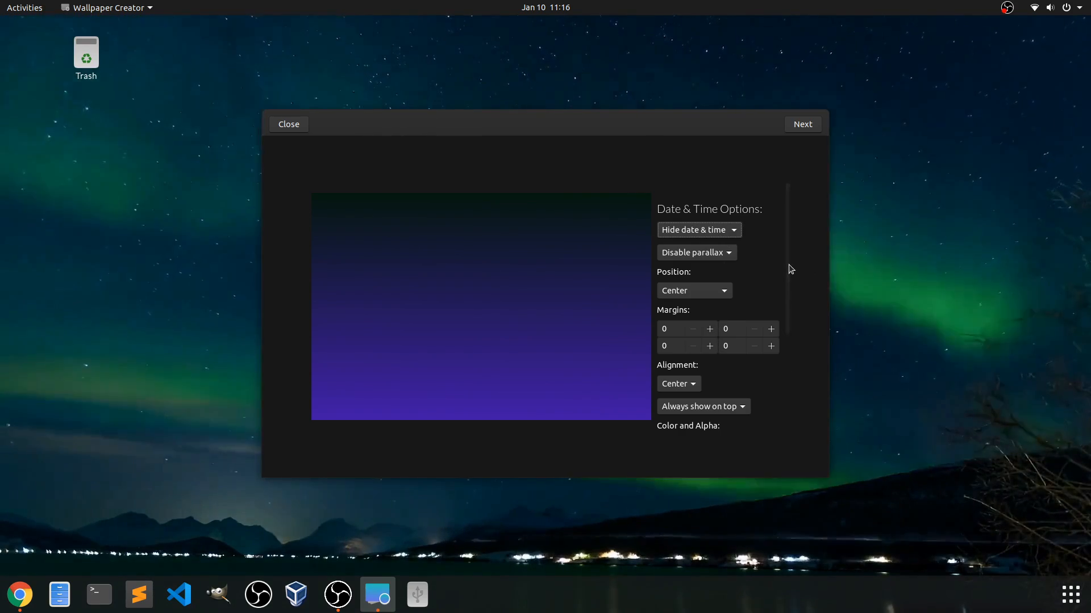
mouse_move(790, 269)
left_mouse_down()
mouse_move(788, 384)
mouse_move(784, 239)
left_mouse_up()
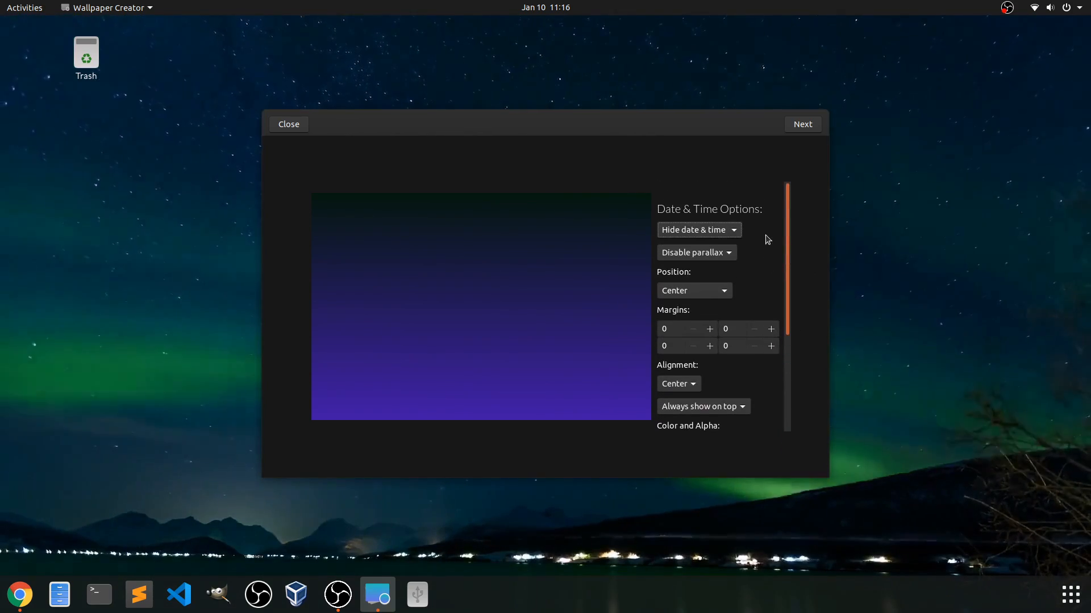
left_click(801, 124)
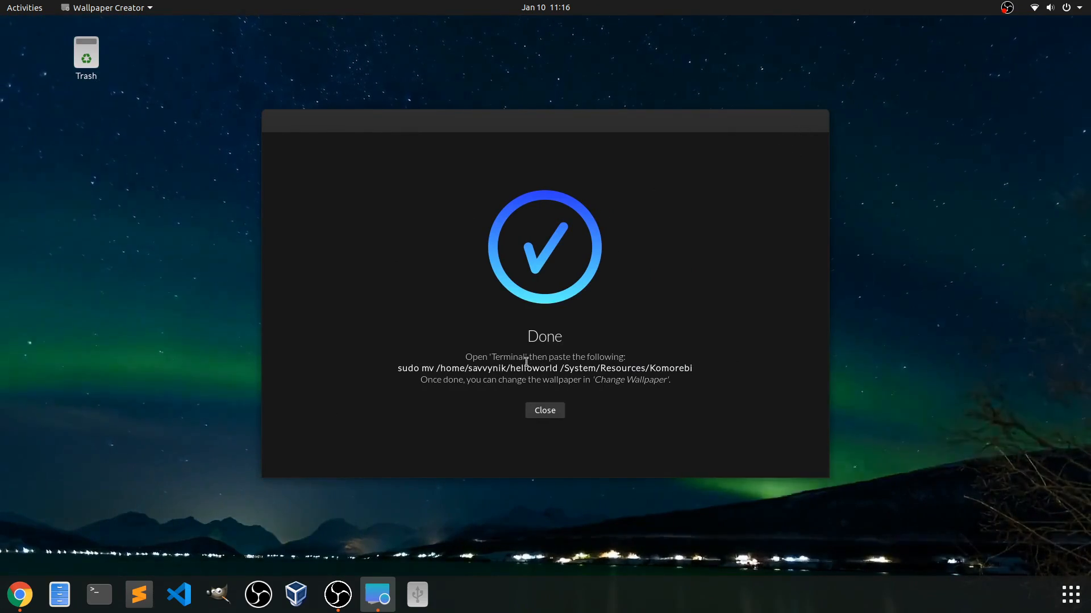
Step: Highlight the Done page's sudo mv instructions, then start a Terminal window
left_click_drag(670, 382, 443, 355)
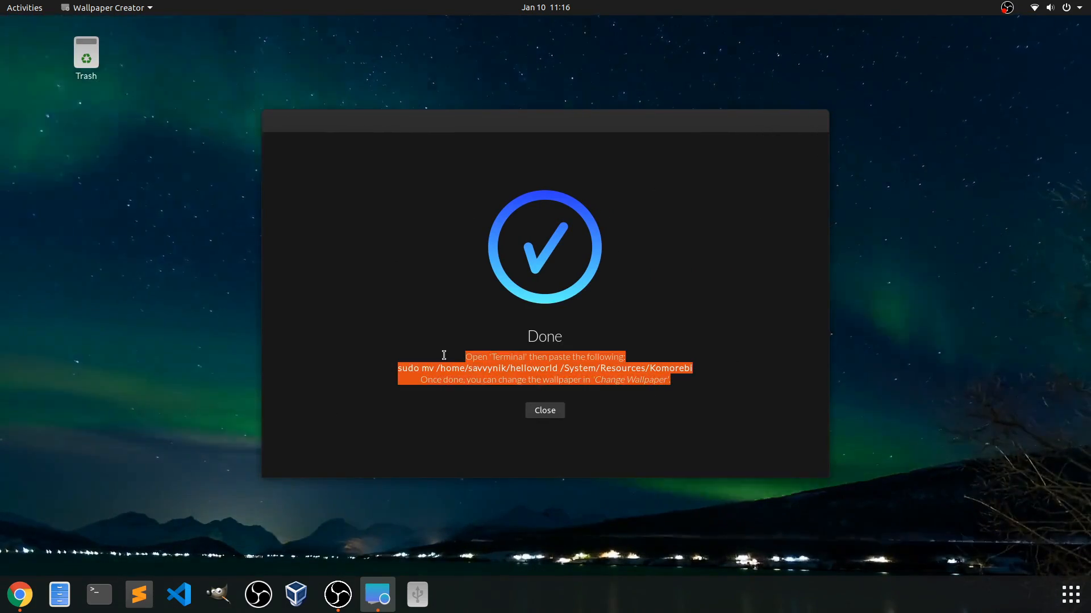
left_click(466, 365)
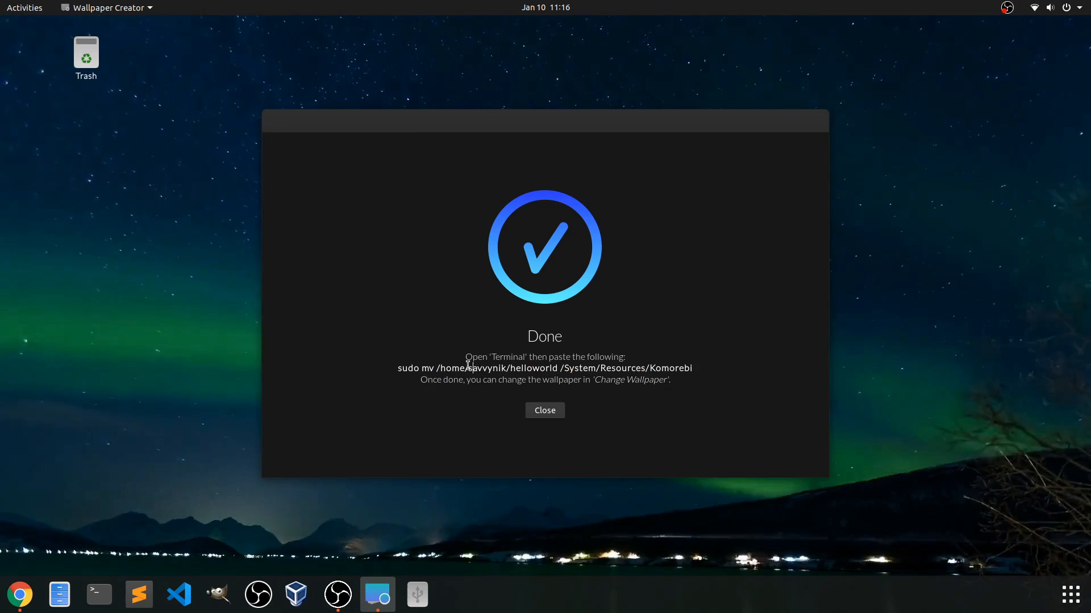
left_click(101, 591)
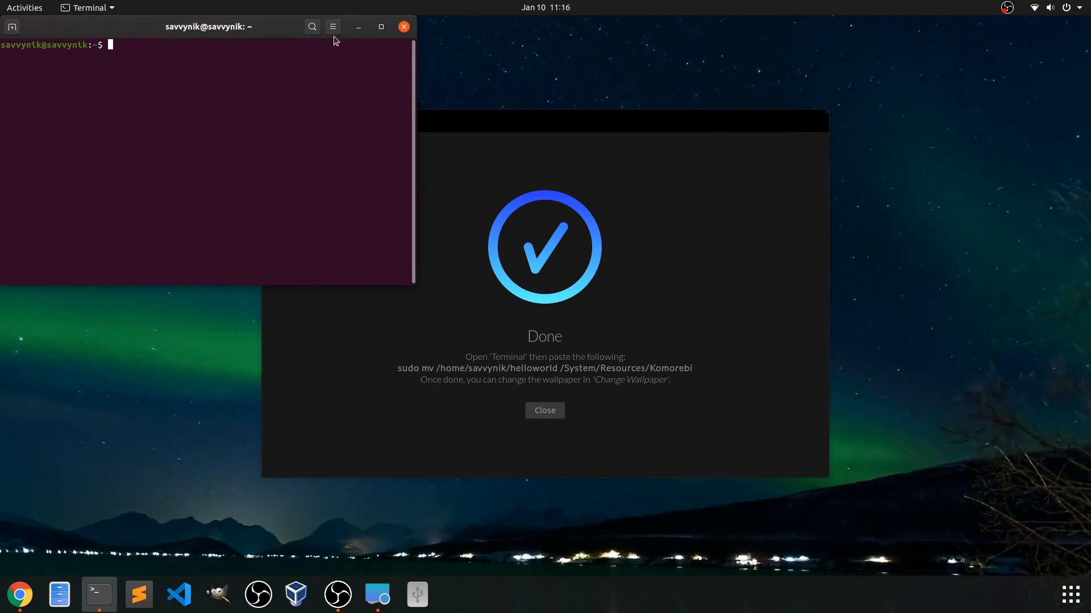
Step: Enlarge the Terminal's text size a few notches
left_click(334, 27)
left_click(358, 51)
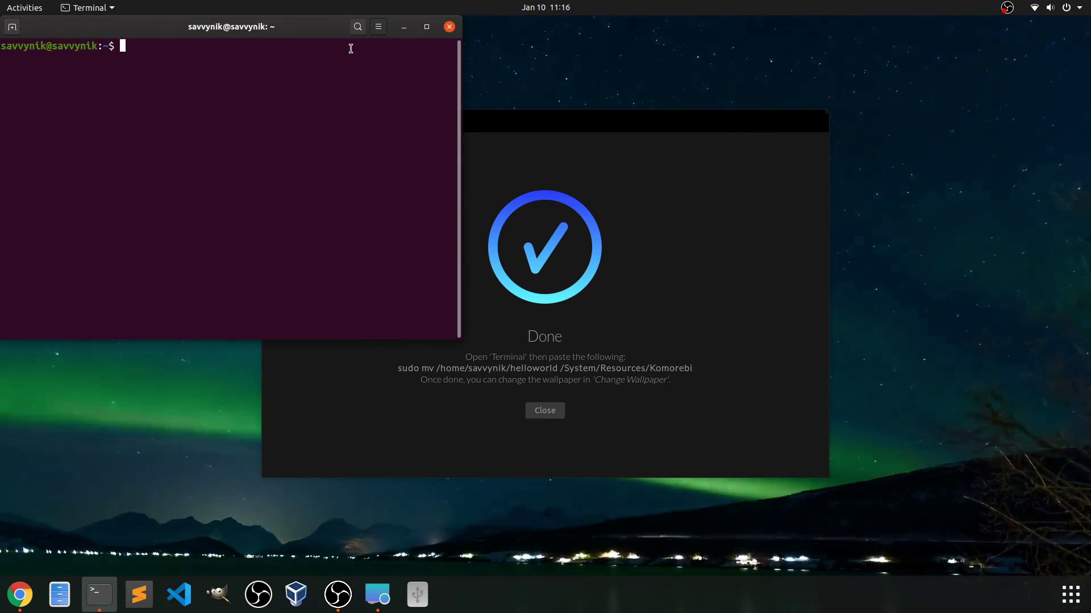
left_click(379, 27)
left_click(401, 49)
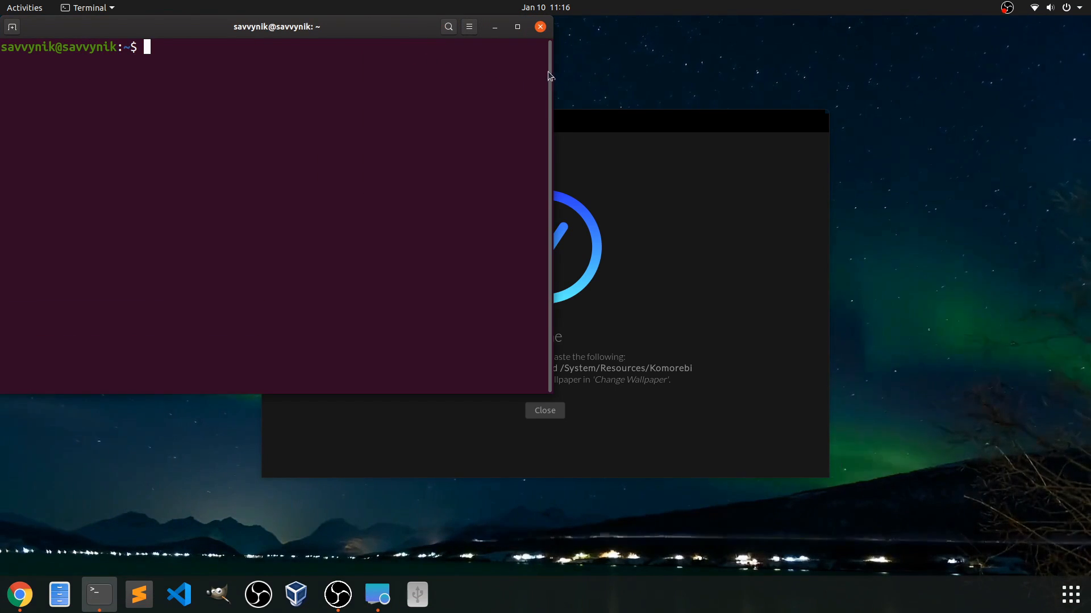
Step: Copy the sudo mv command from the Done page, run it in Terminal, and dismiss the notice
mouse_move(577, 124)
left_mouse_down()
mouse_move(850, 67)
mouse_move(849, 26)
left_mouse_up()
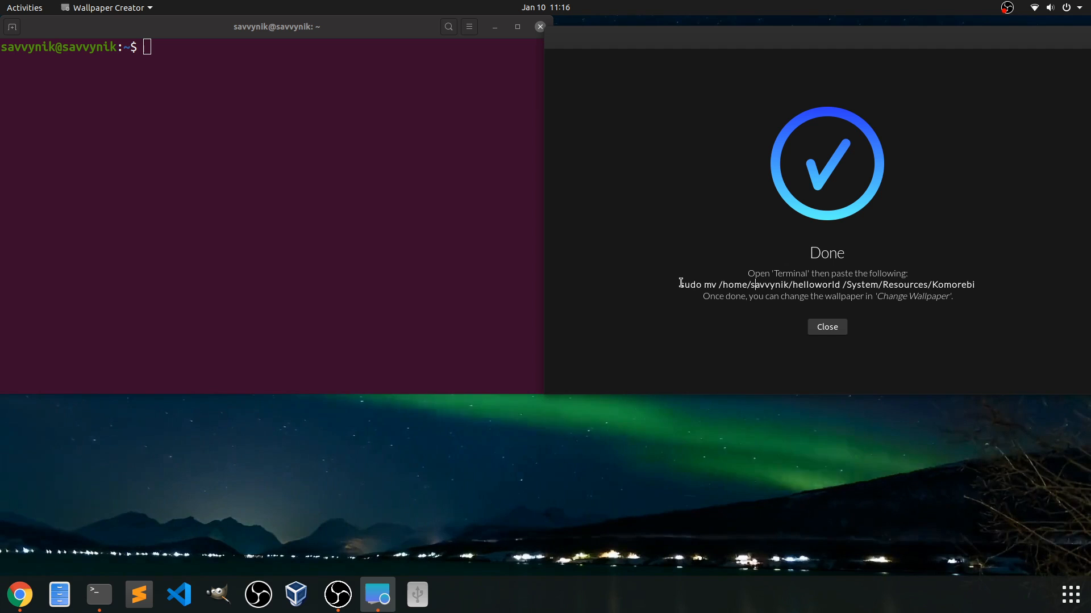
left_click_drag(678, 284, 972, 288)
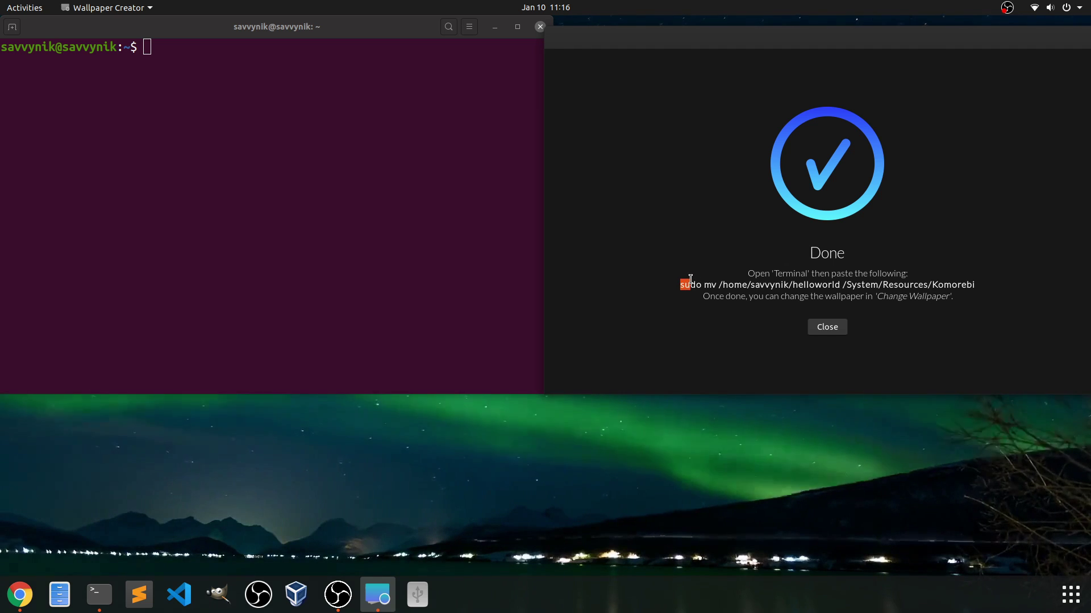
right_click(972, 288)
left_click(1003, 315)
left_click(411, 235)
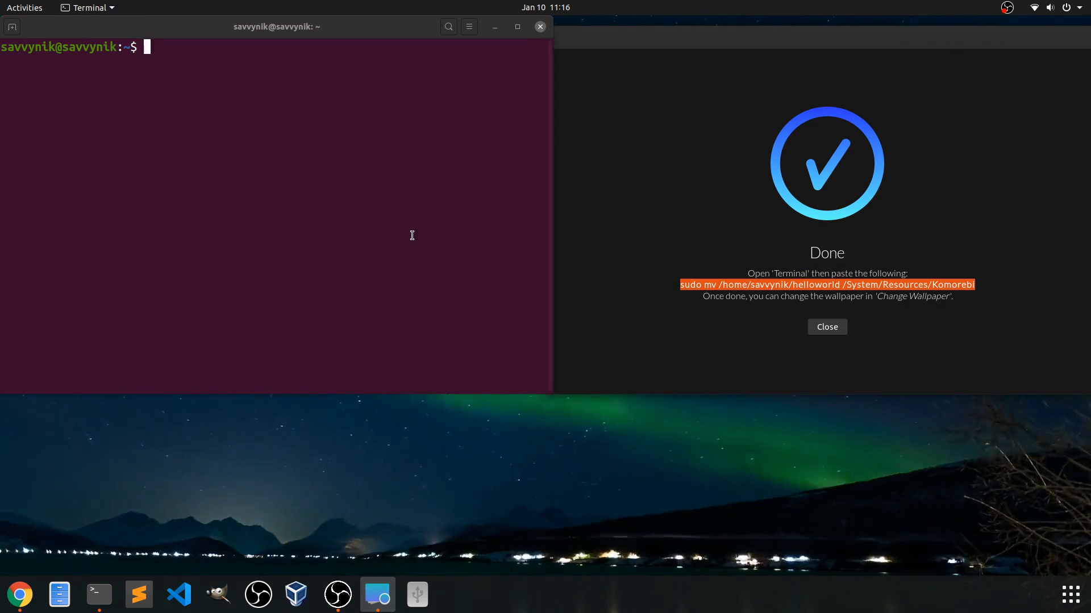
right_click(413, 236)
left_click(469, 276)
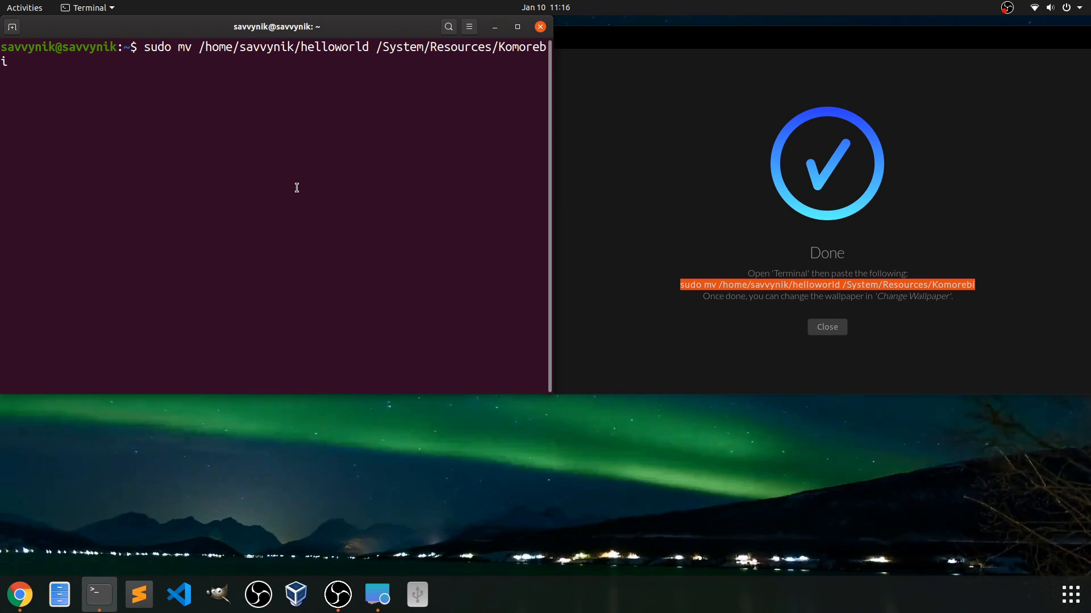
key("Return")
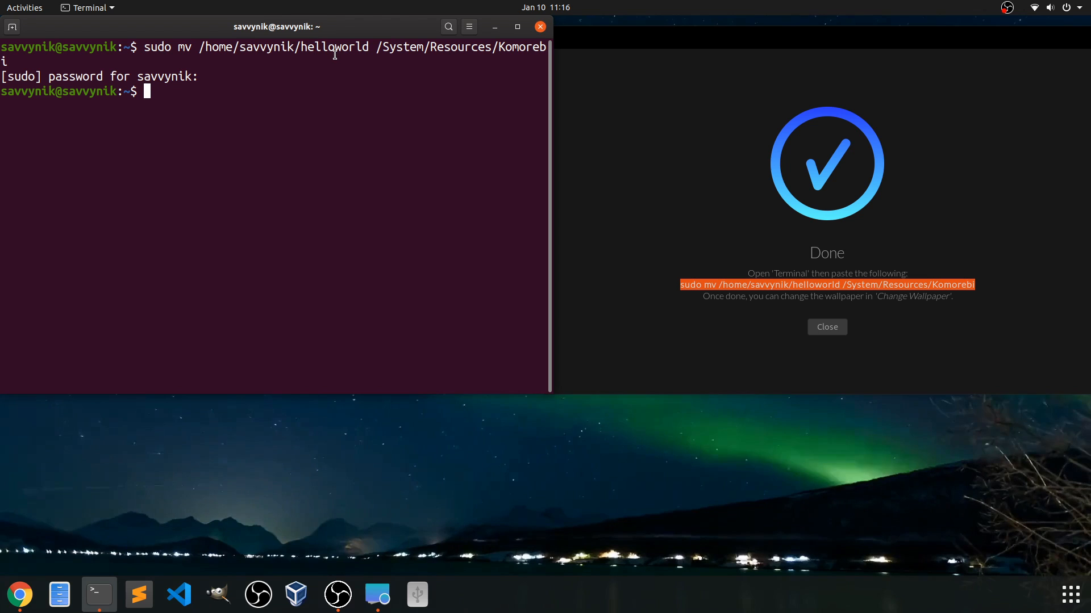
left_click_drag(317, 47, 373, 47)
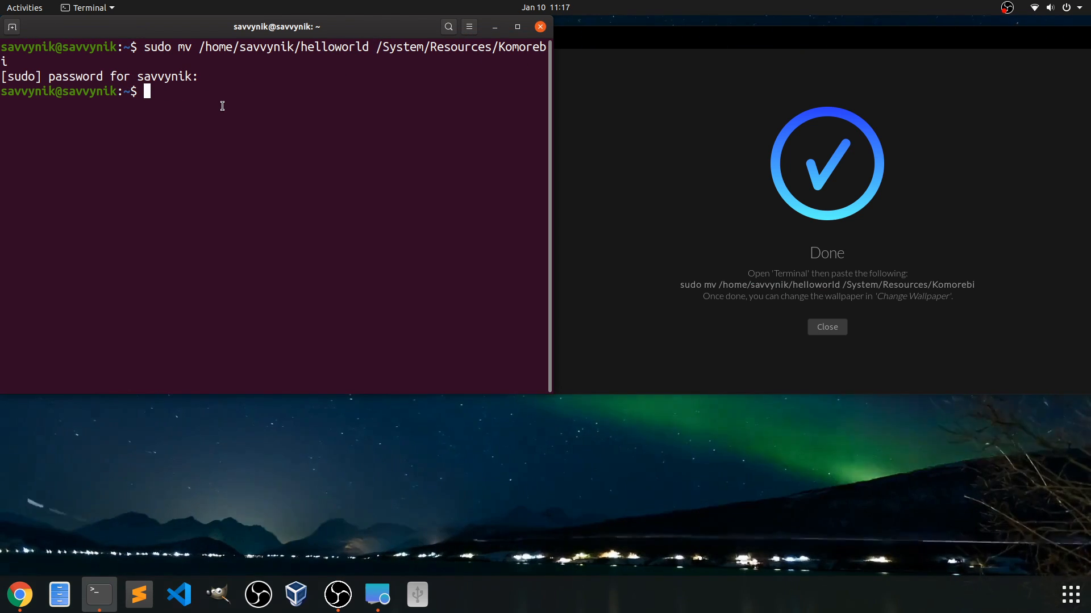
left_click(827, 327)
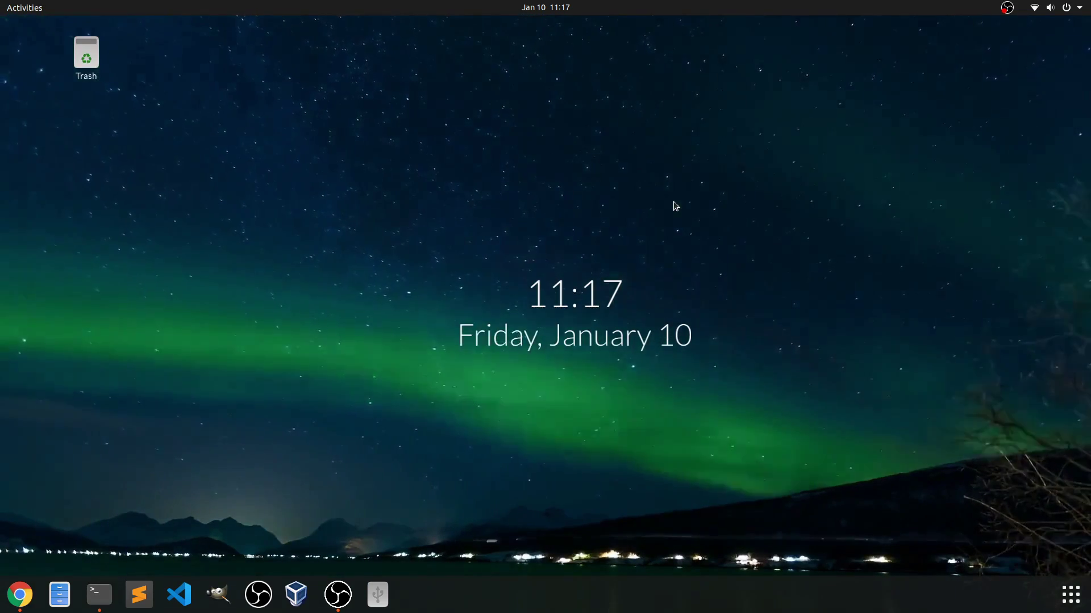
Step: Via the desktop's Change Wallpaper chooser, make Hello World the live wallpaper and hide the chooser
right_click(673, 206)
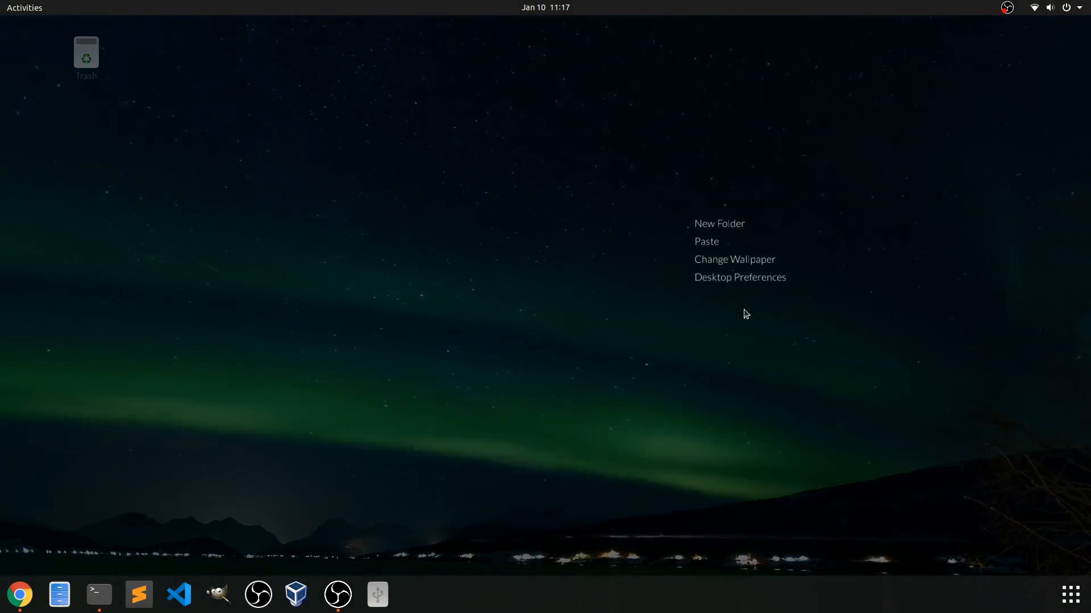
left_click(735, 261)
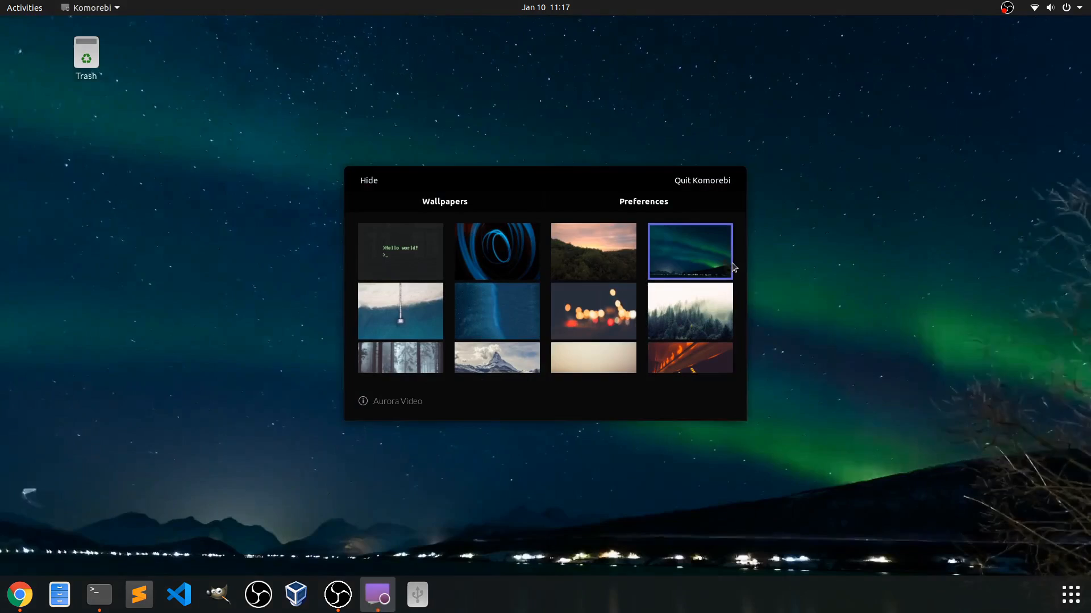
left_click(401, 251)
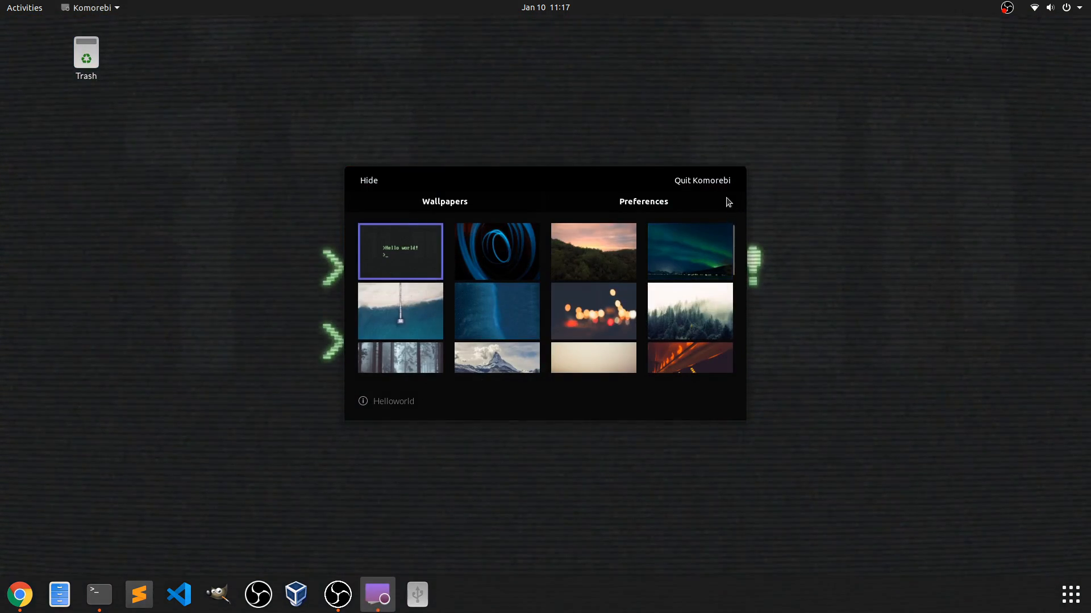
left_click(373, 179)
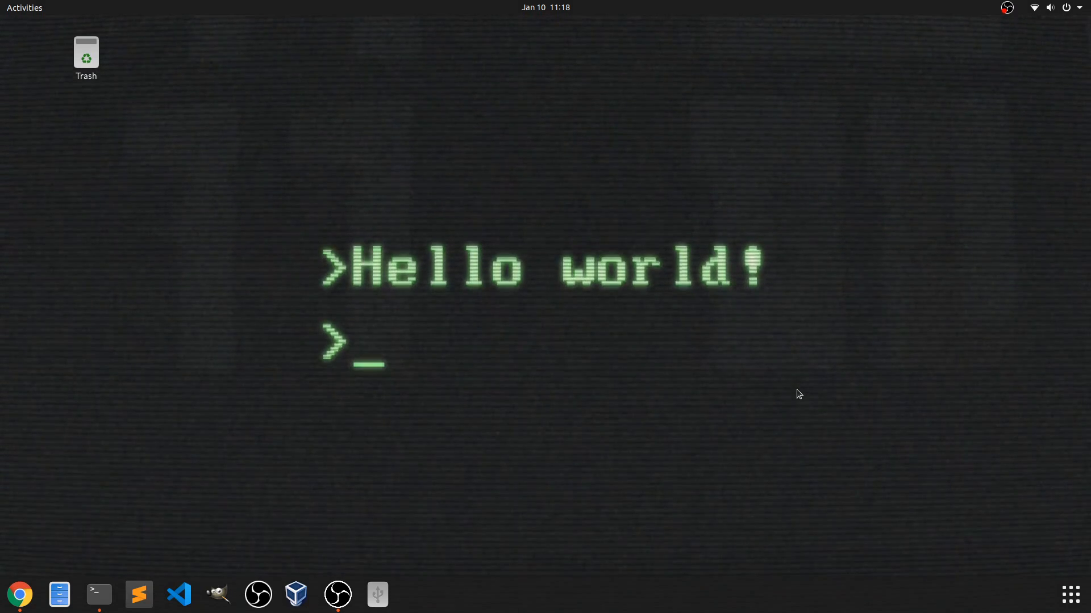
Step: Relaunch Wallpaper Creator from app search, glancing at the Videos folder in Files
key("super+a")
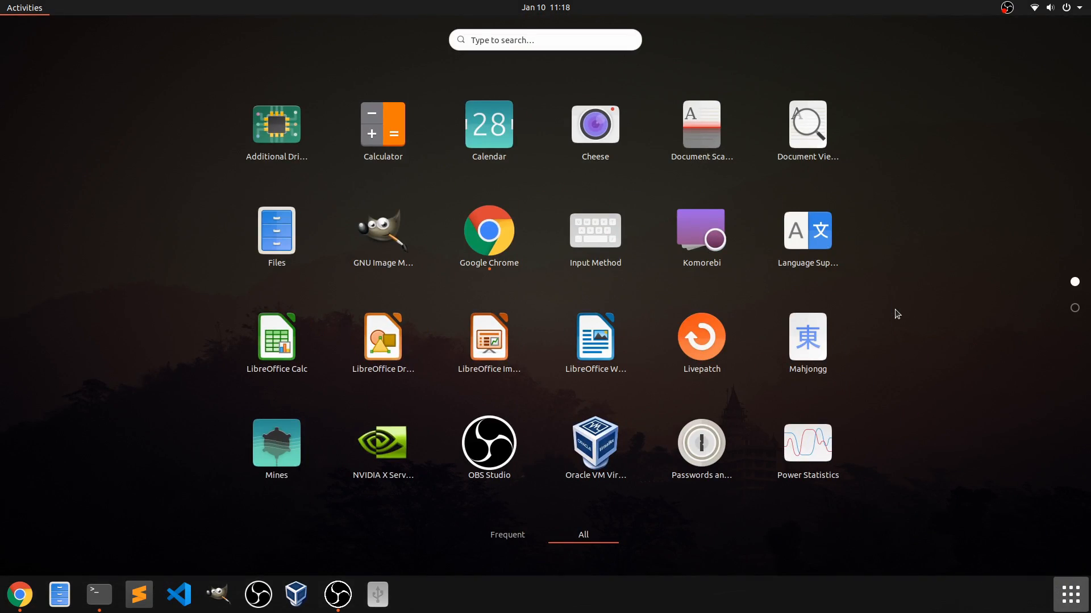
type("all")
key("Return")
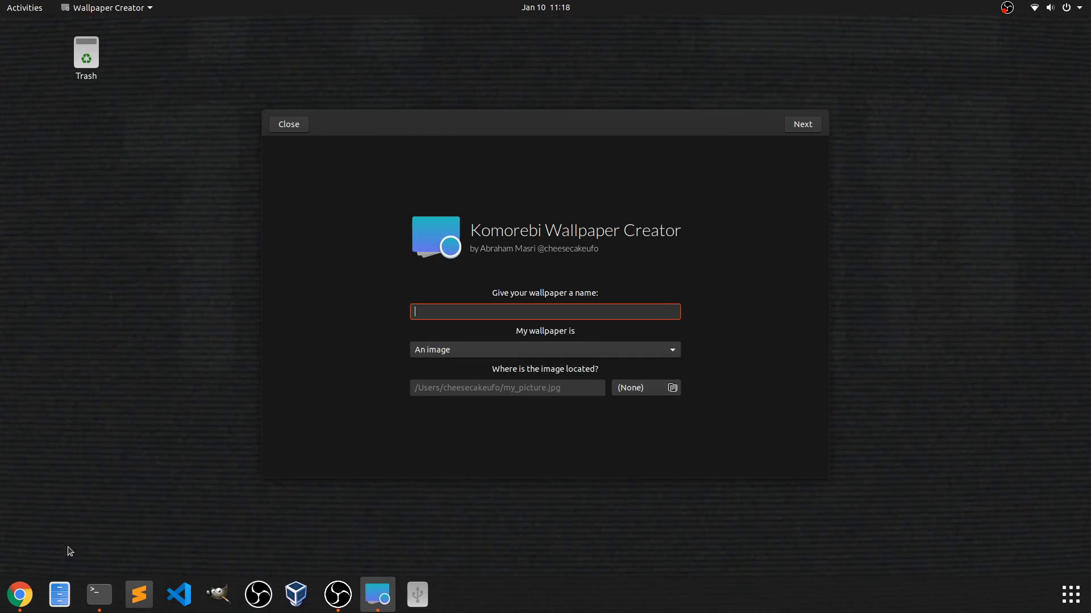
left_click(58, 594)
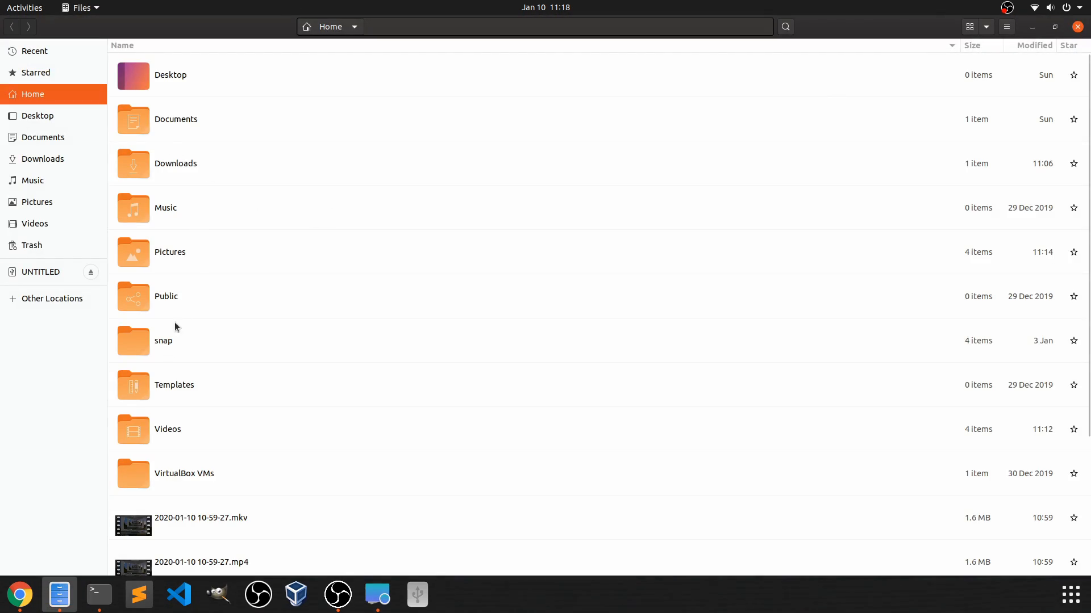
double_click(170, 424)
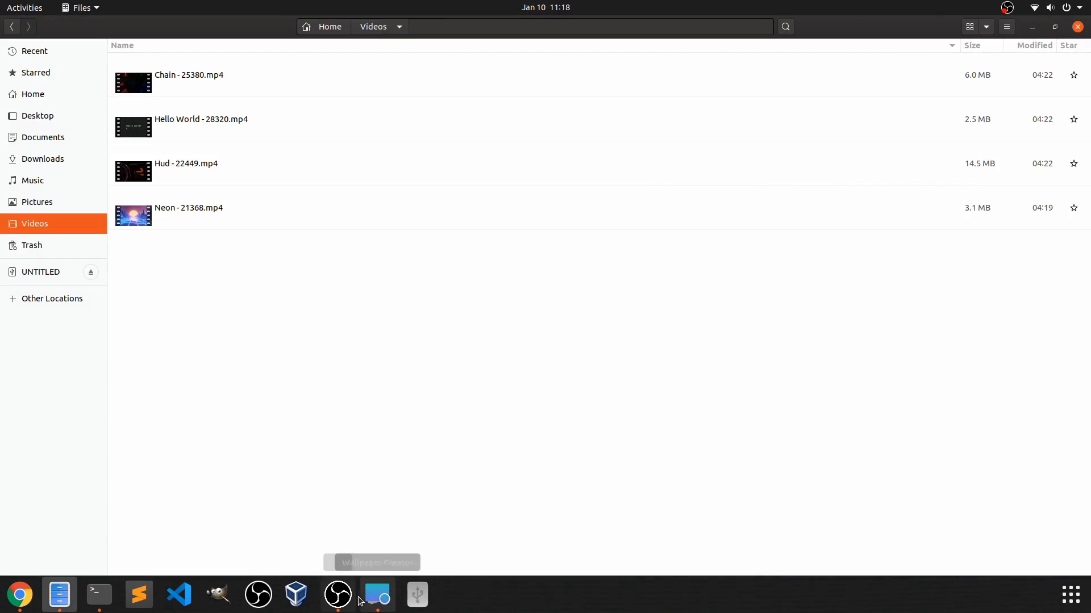
left_click(376, 595)
type("Chain")
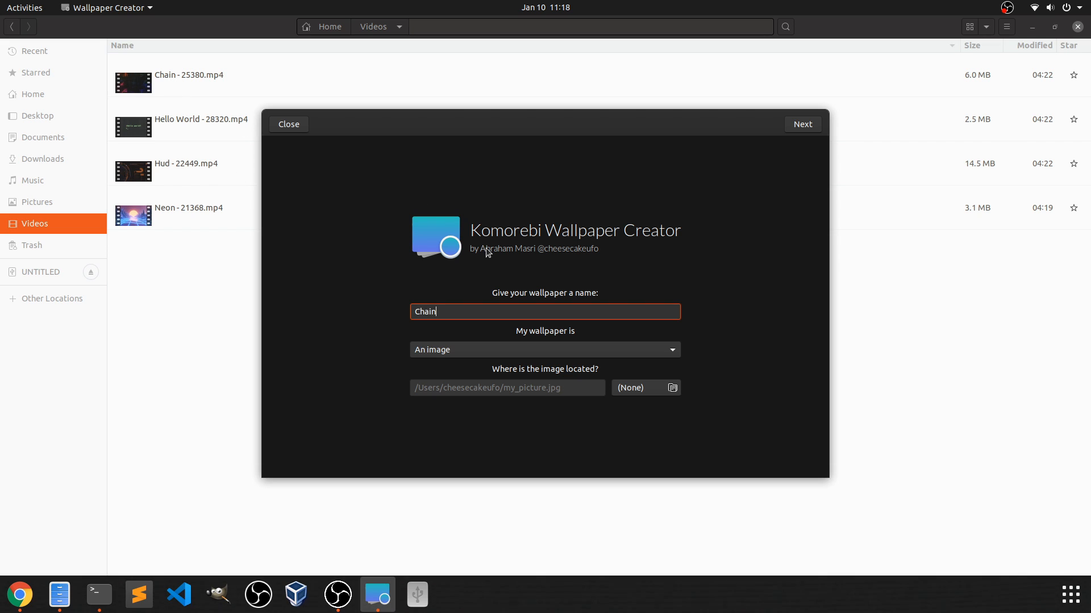
Step: Name the wallpaper Chain, set type A video, and choose Chain - 25380.mp4 as its video
left_click(452, 351)
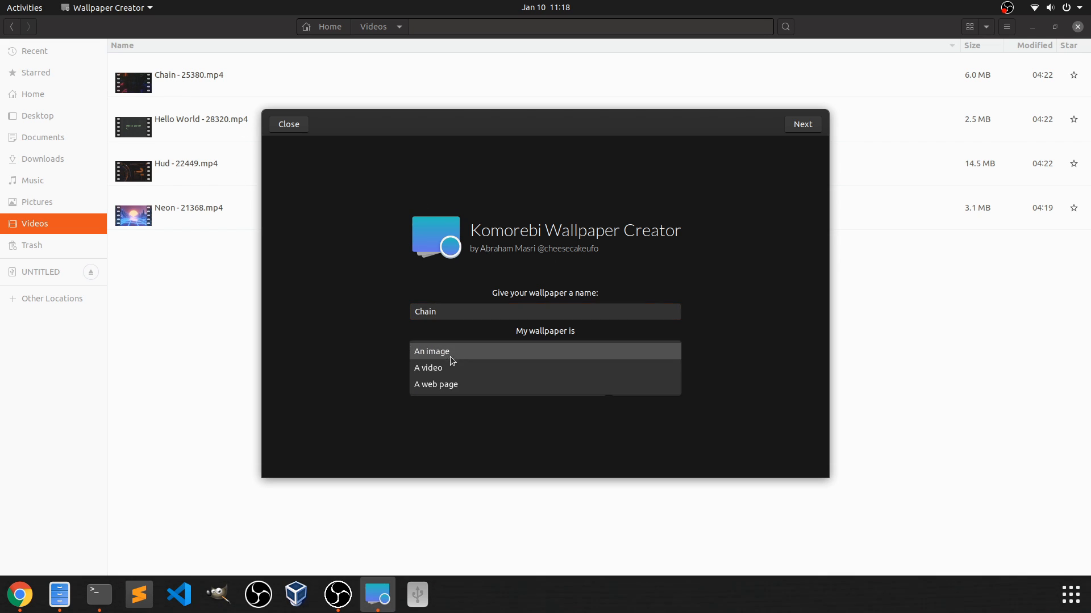
left_click(452, 370)
left_click(659, 375)
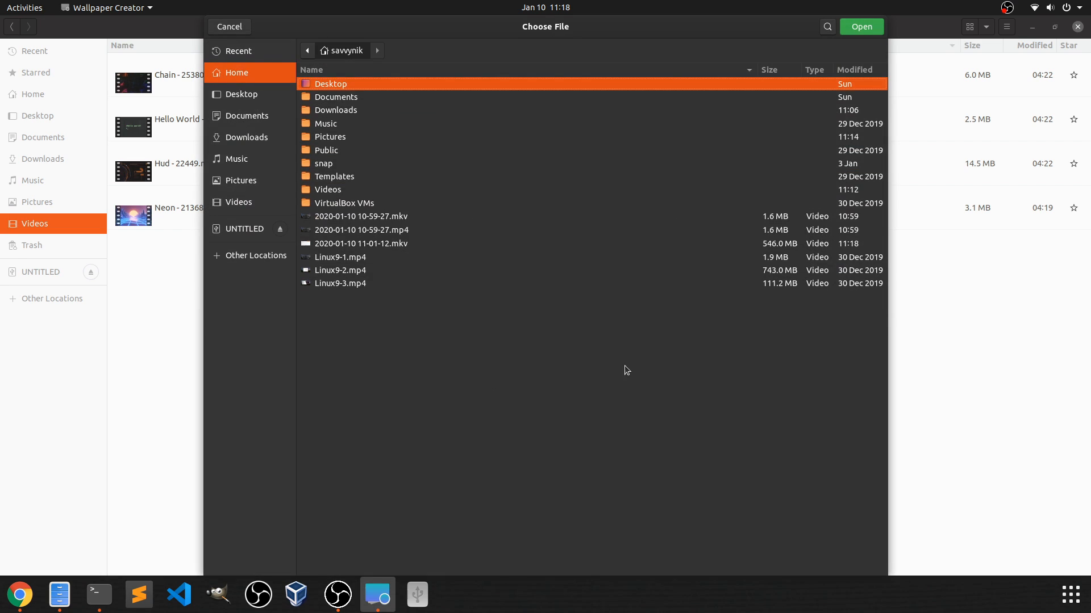
double_click(336, 188)
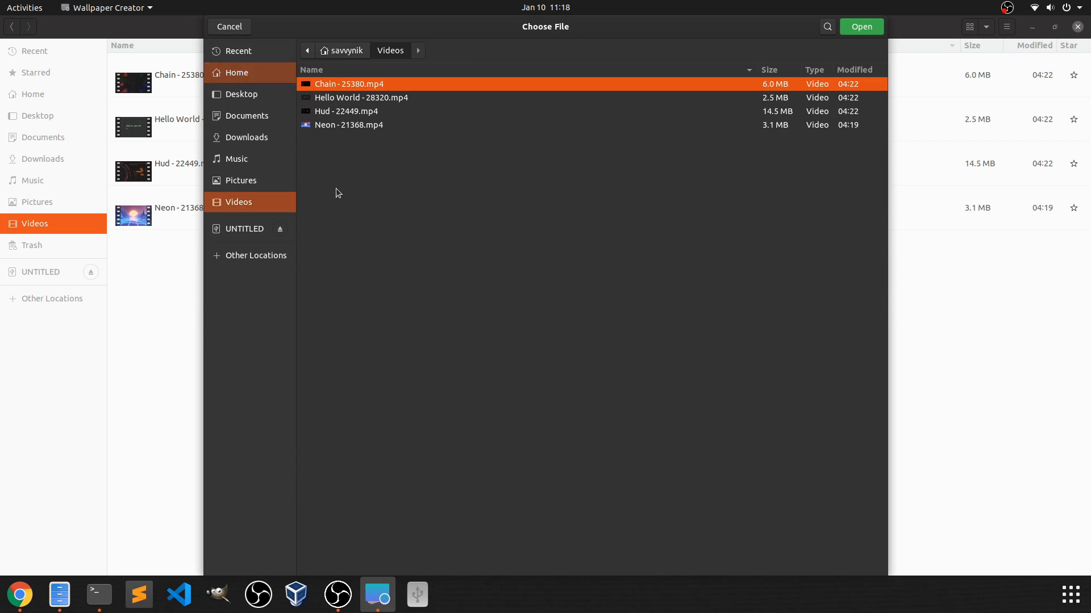
double_click(344, 84)
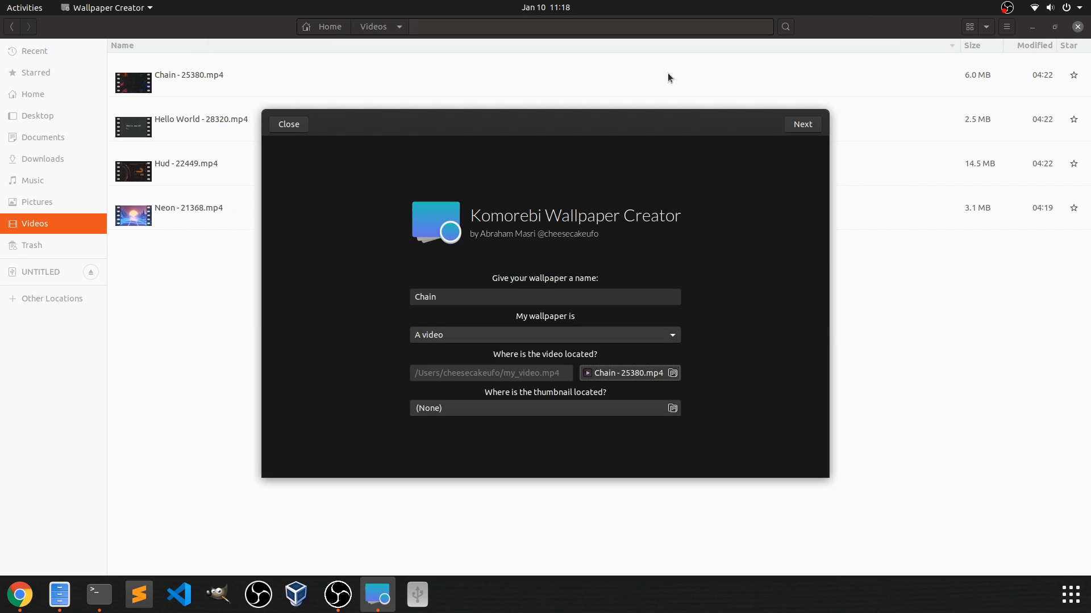
Step: Set chain.png as the thumbnail, hide date & time, and finish creating the Chain wallpaper
left_click(558, 410)
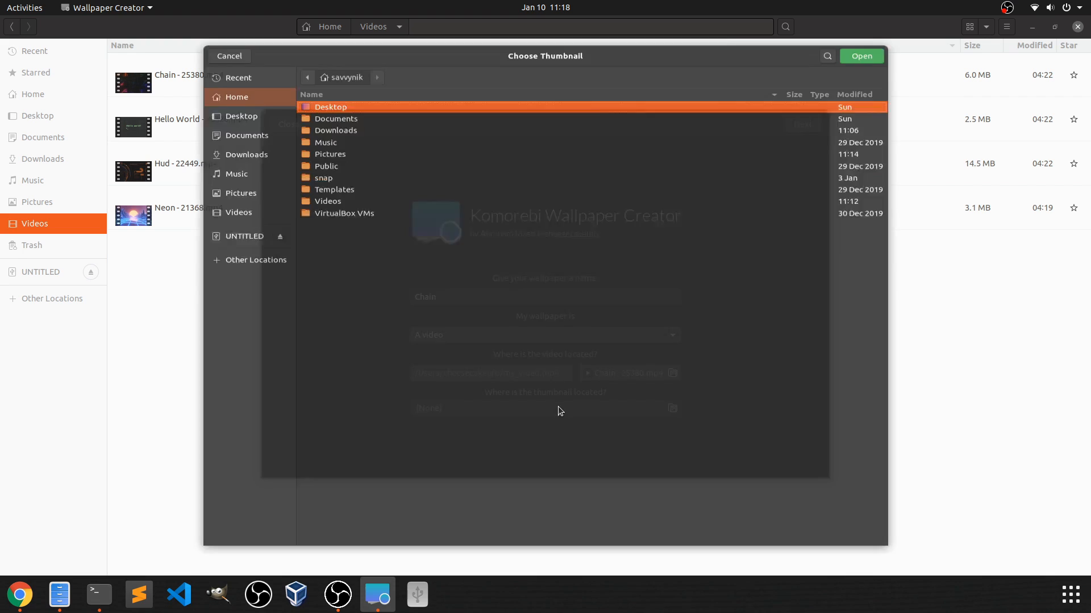
double_click(330, 136)
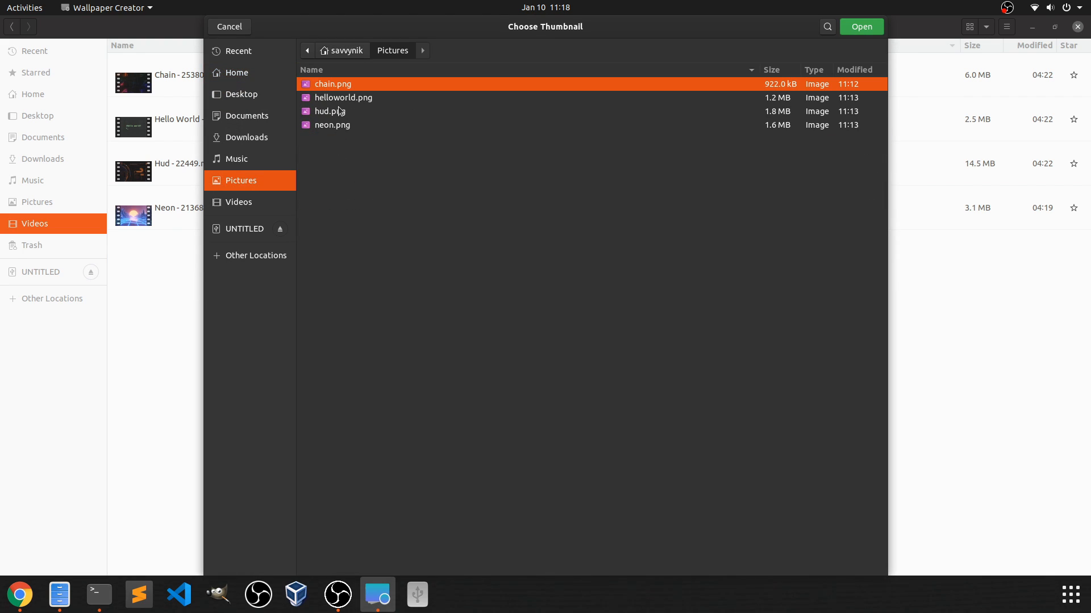
double_click(331, 85)
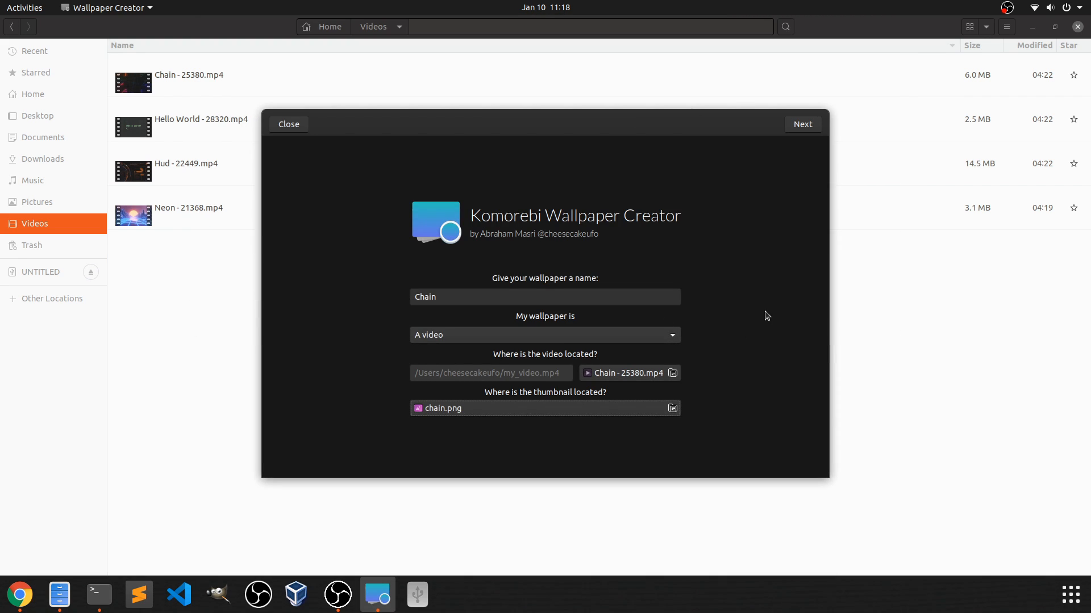
left_click(803, 126)
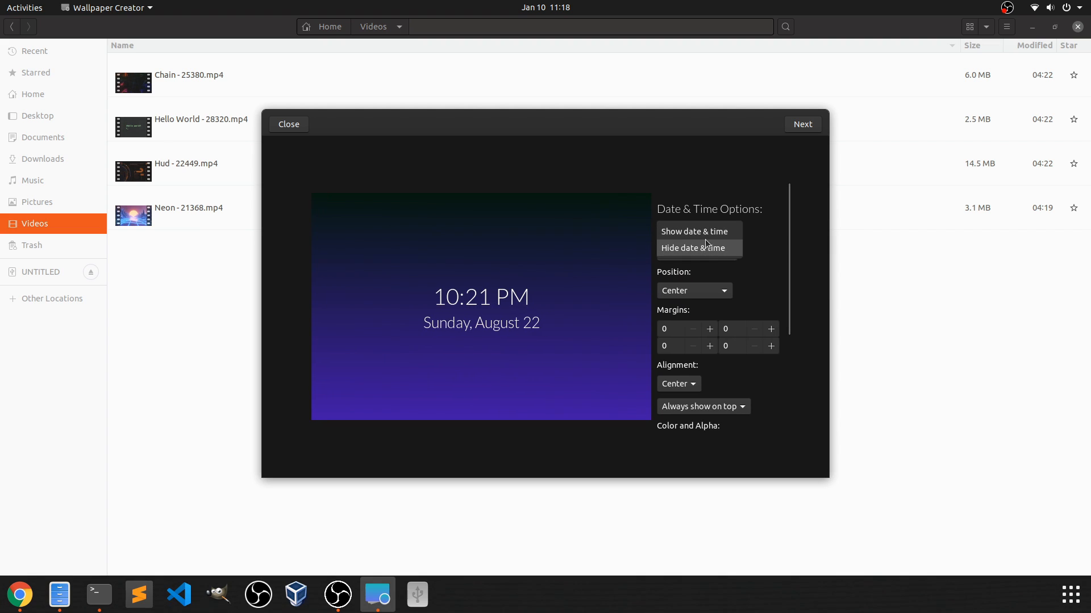
left_click(705, 247)
left_click(803, 125)
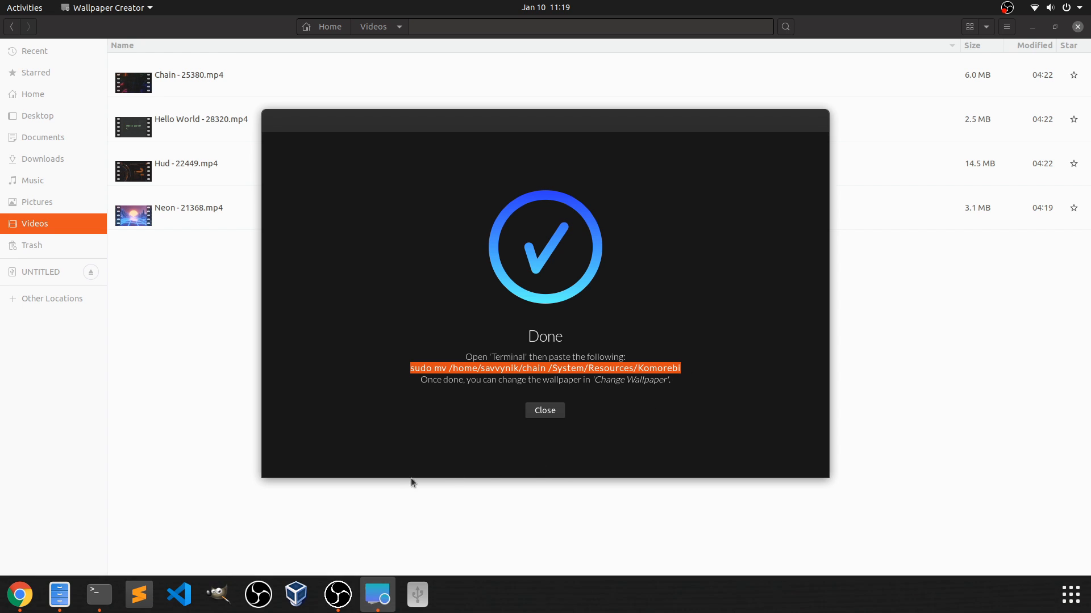
Step: Run sudo mv /home/savvynik/chain /System/Resources/Komorebi in Terminal and close the Done dialog
left_click(100, 594)
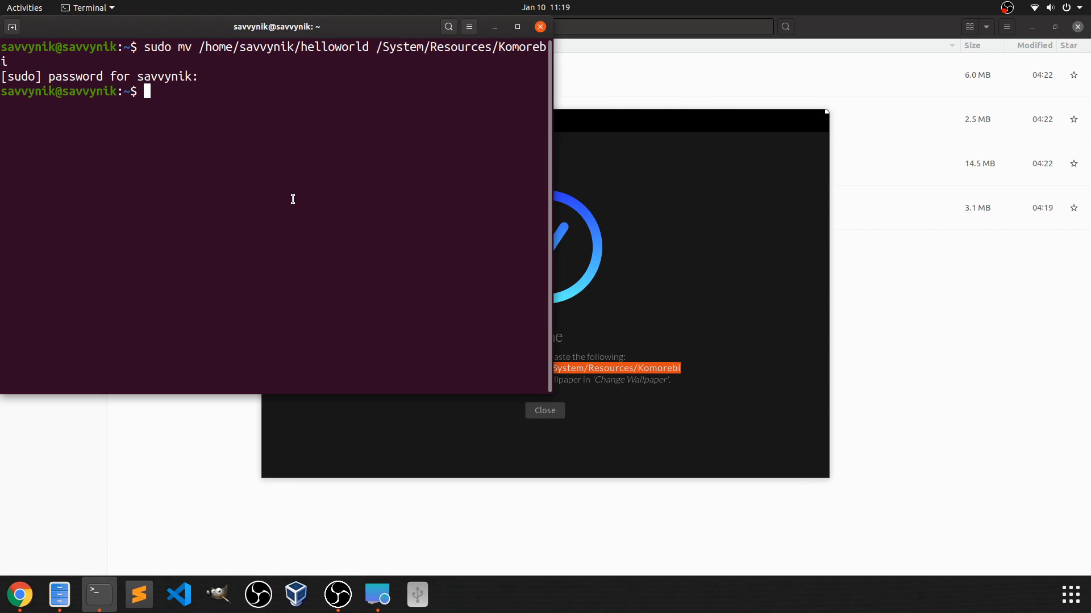
right_click(293, 201)
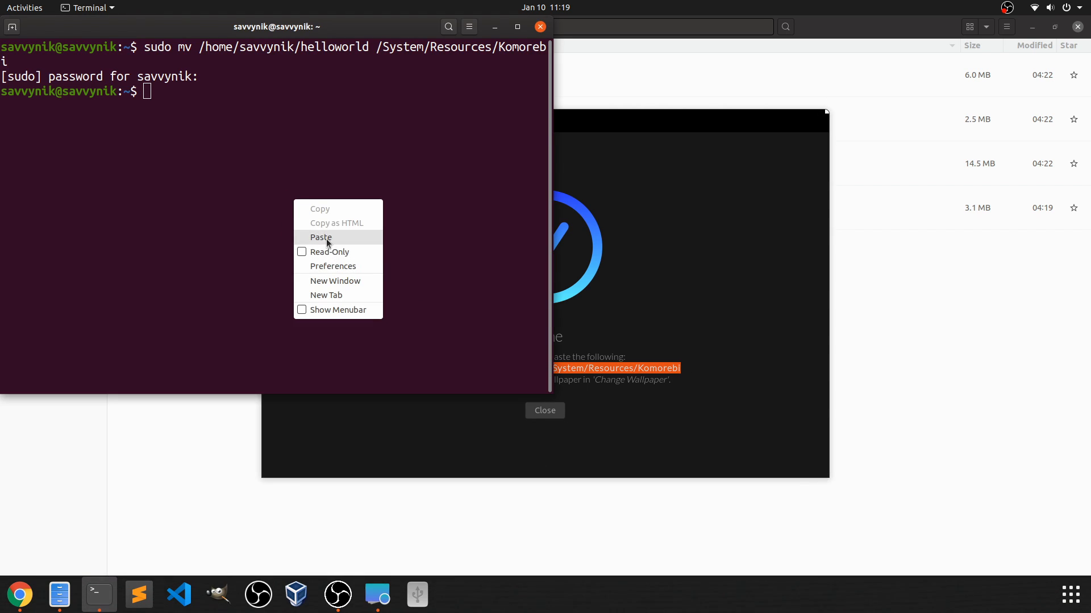
left_click(327, 239)
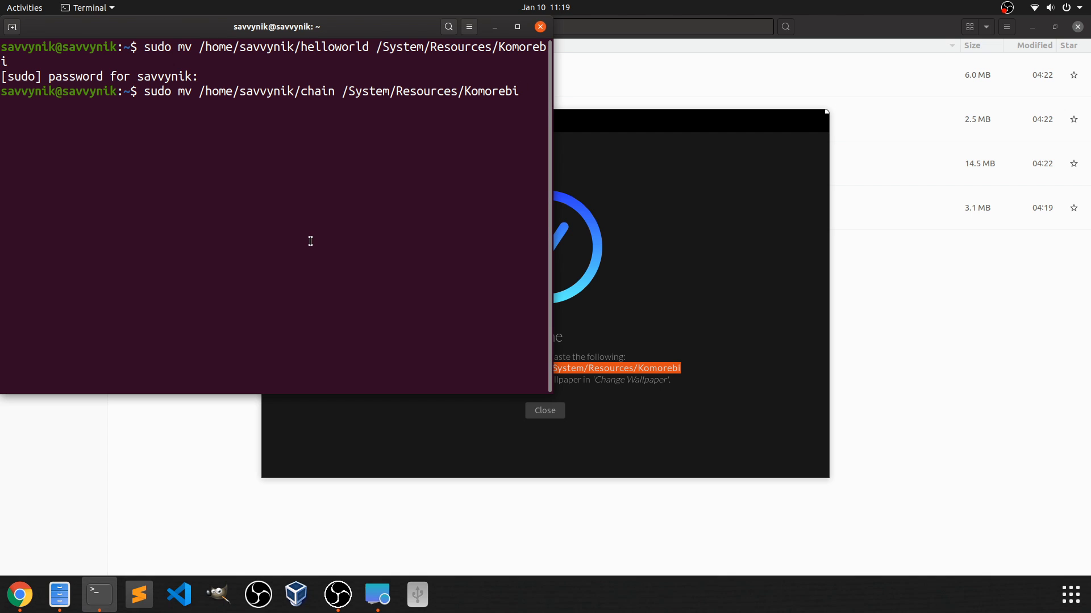
left_click(658, 293)
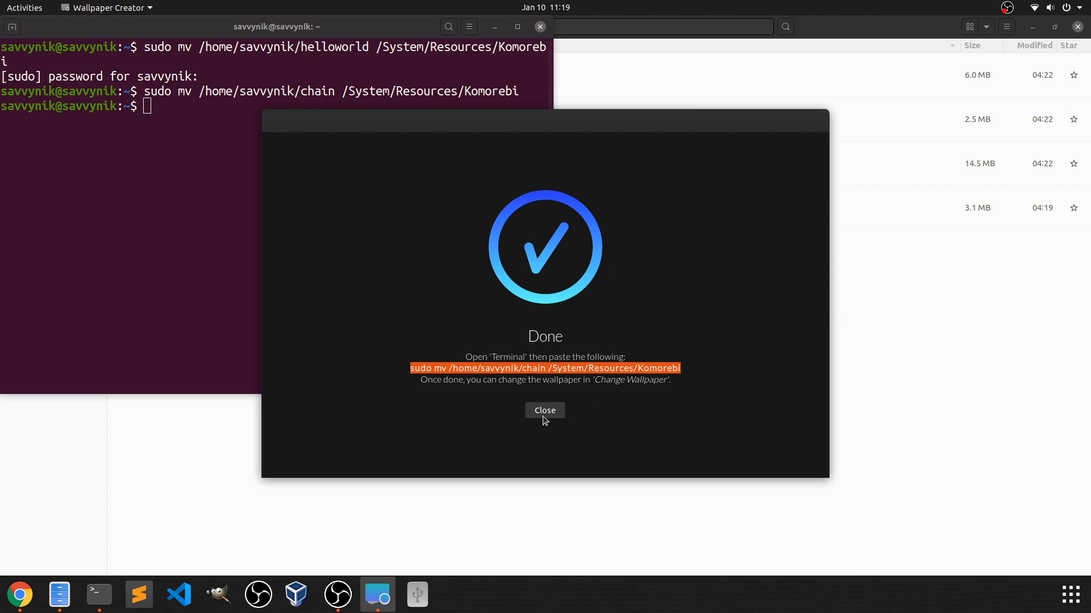
left_click(542, 417)
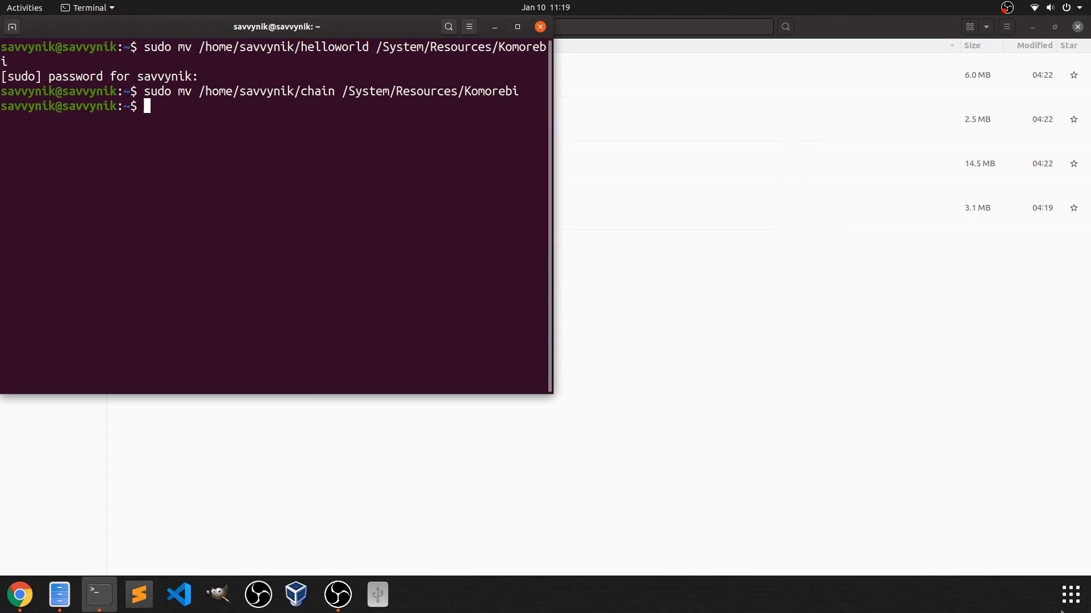
type("w")
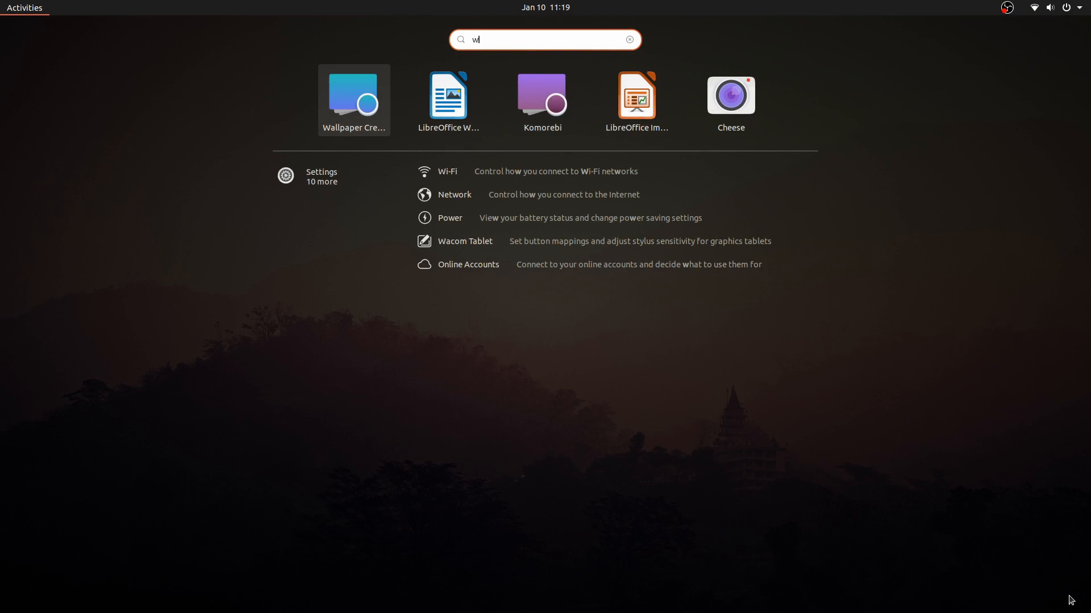
Step: Launch Wallpaper Creator for the hud wallpaper and set its type to A video
key("Return")
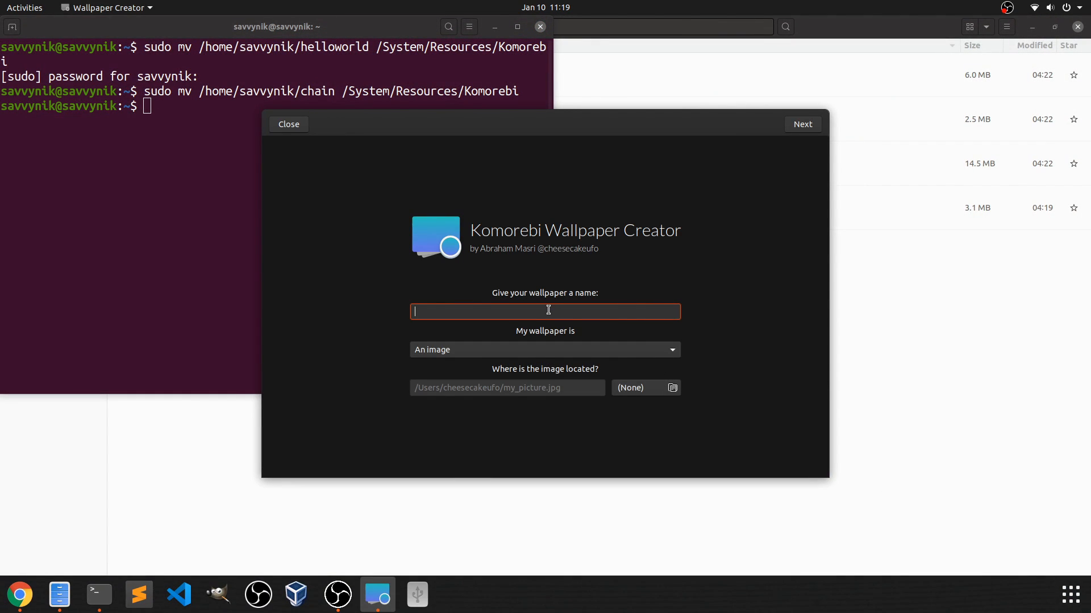
left_click(494, 28)
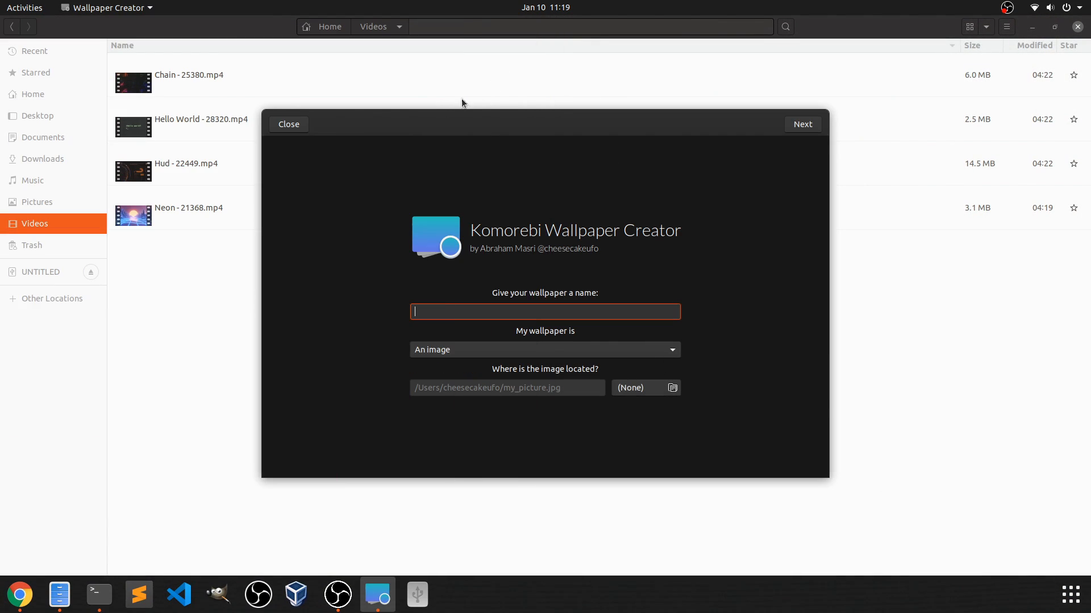
type("h")
type("ud")
left_click(500, 351)
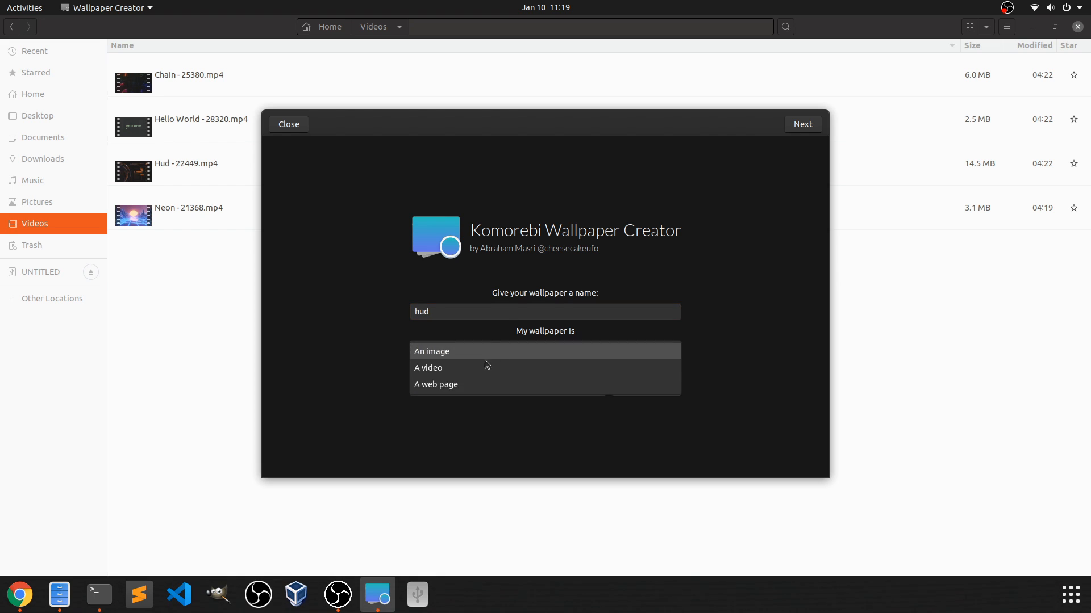
left_click(485, 362)
Step: Choose Hud - 22449.mp4 from Videos as the video and hud.png from Pictures as the thumbnail
left_click(663, 372)
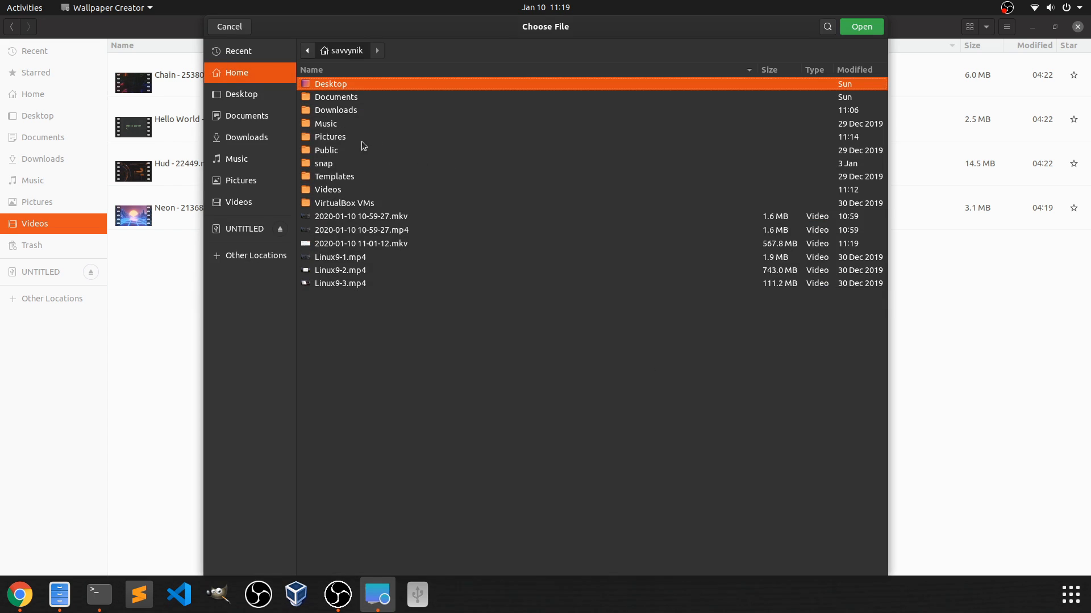
double_click(327, 190)
double_click(338, 112)
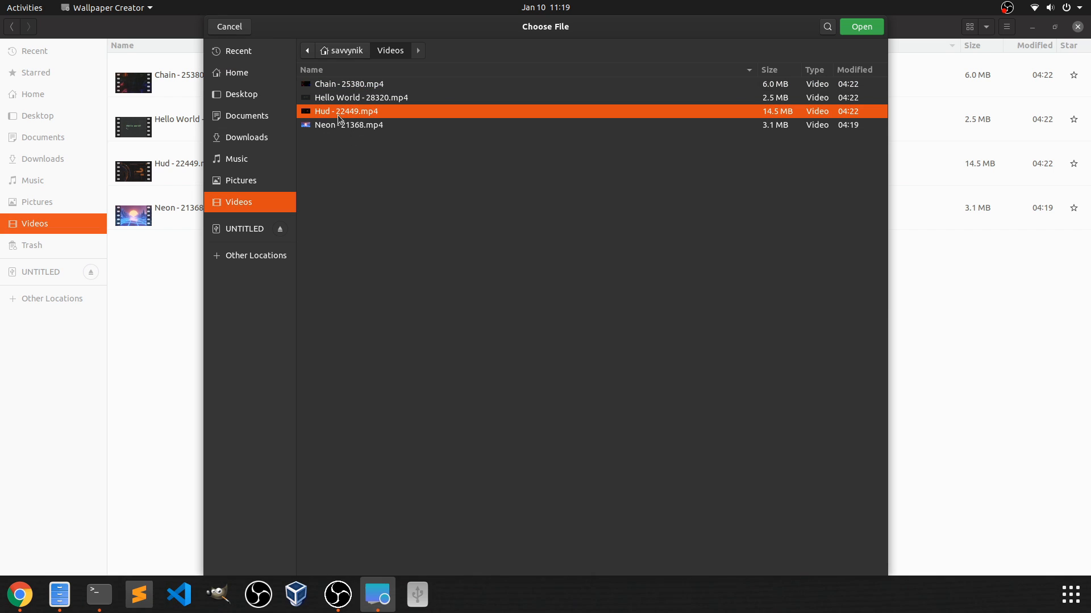
left_click(524, 408)
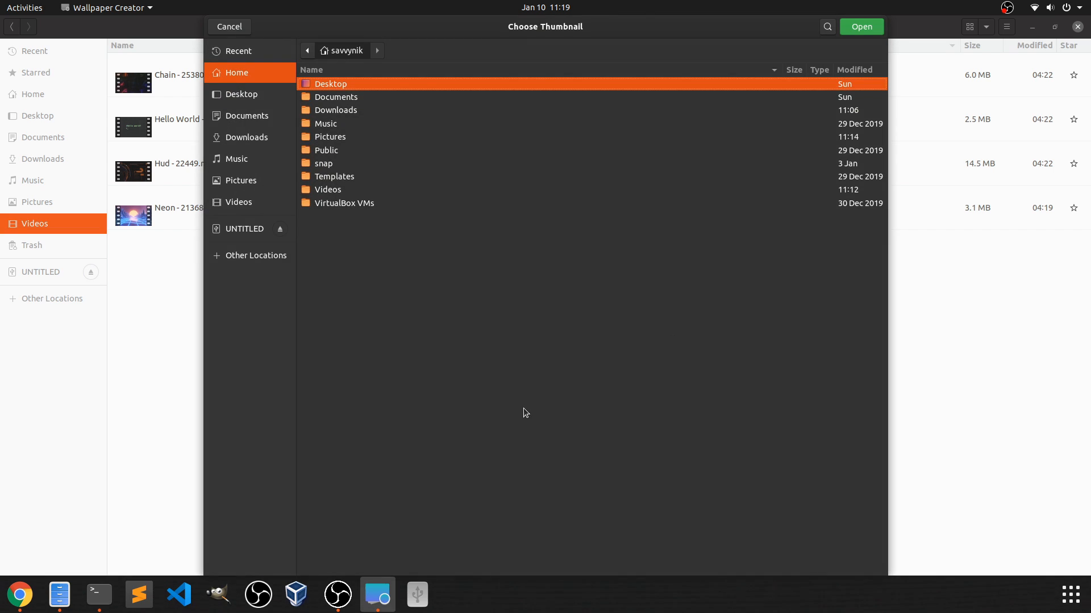
double_click(338, 137)
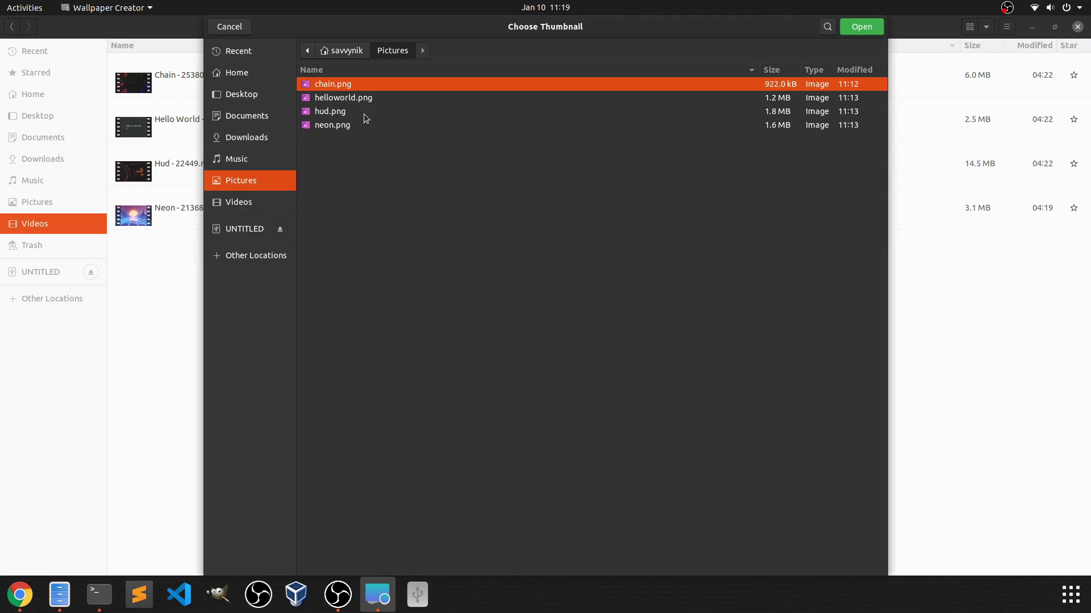
double_click(335, 112)
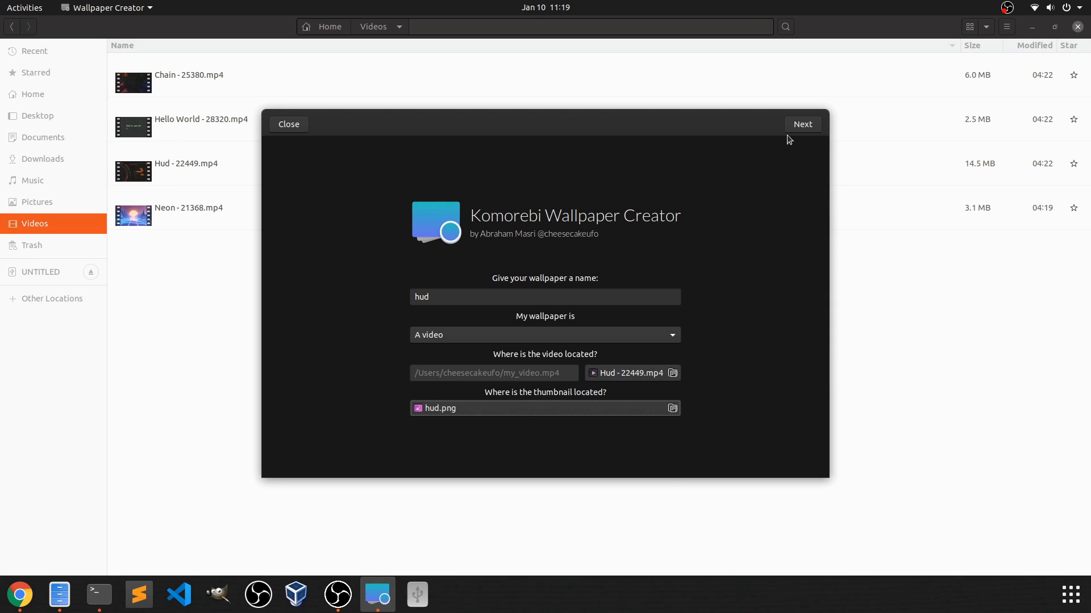
Step: Advance through the date and time options to reach the Done page
left_click(797, 126)
left_click(729, 230)
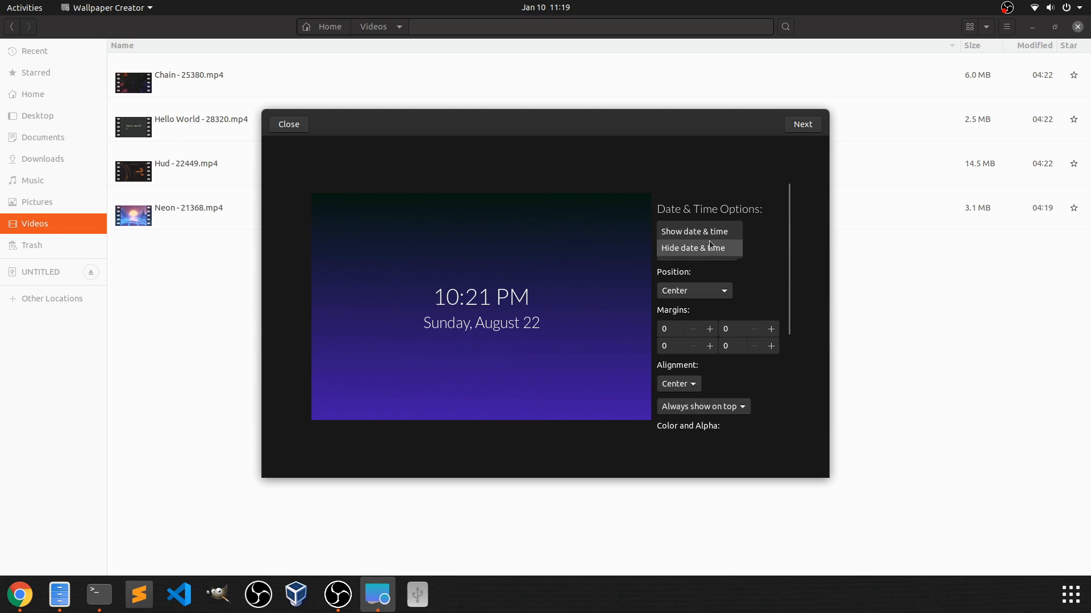
left_click(801, 124)
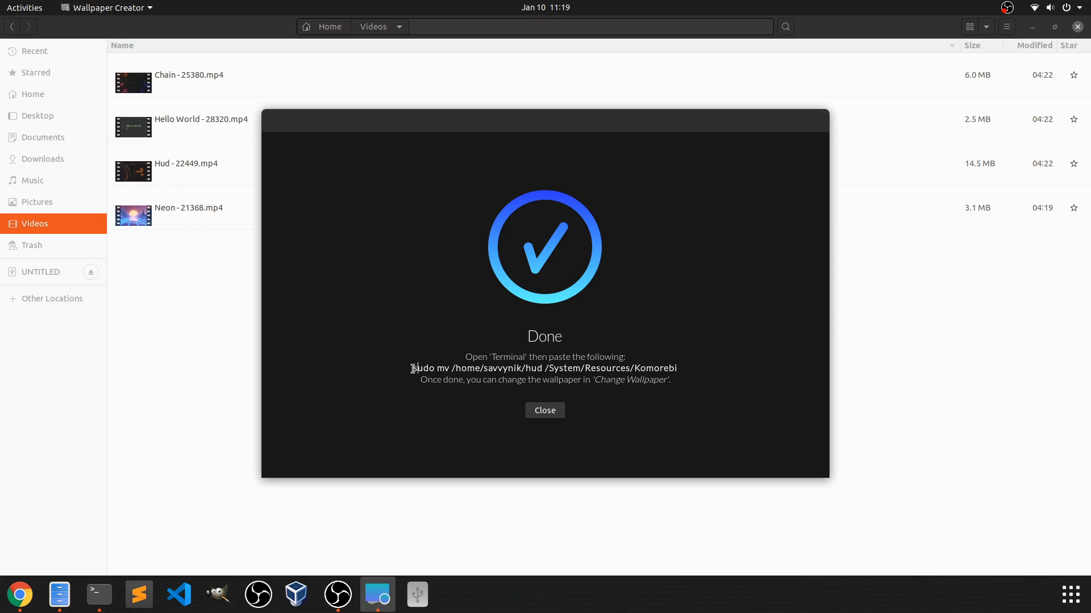
Step: Copy the hud wallpaper's sudo mv command from the Done page
triple_click(680, 368)
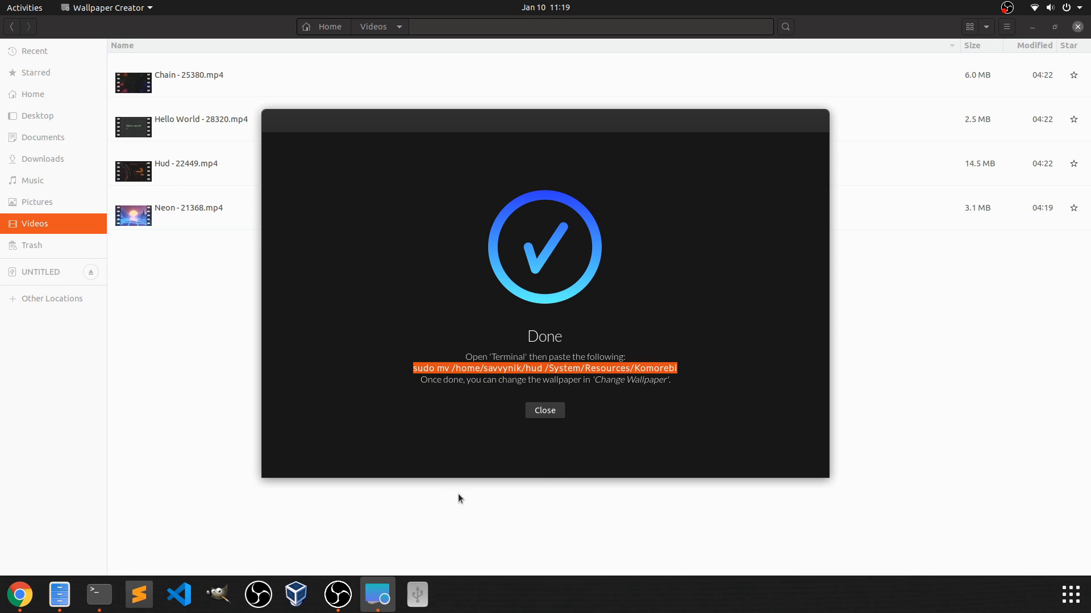
right_click(475, 373)
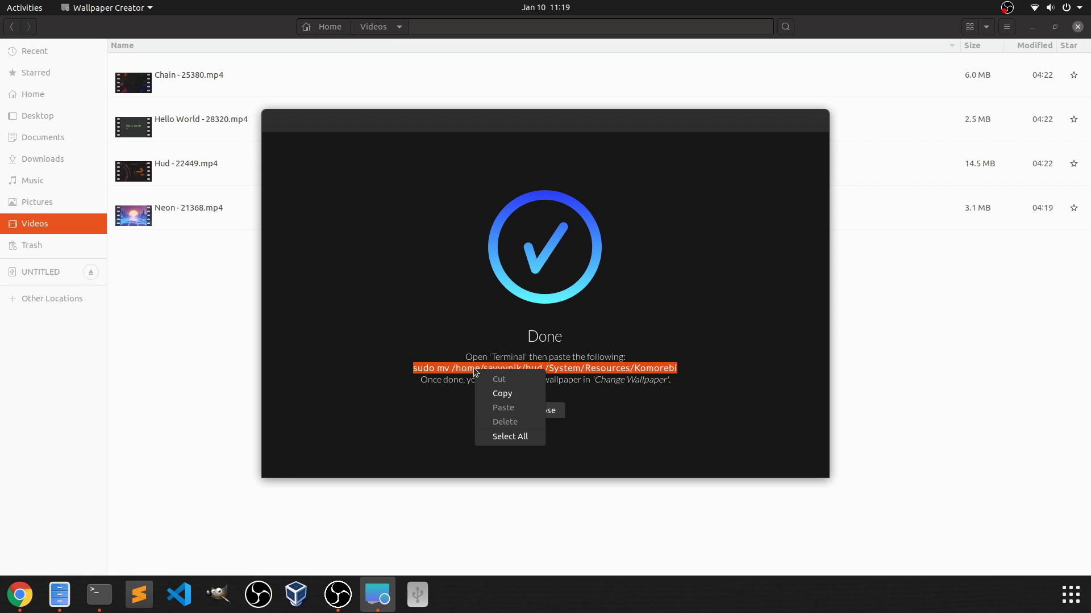
left_click(524, 391)
Step: Paste and run the hud move command in Terminal, then return to the Done page
left_click(101, 594)
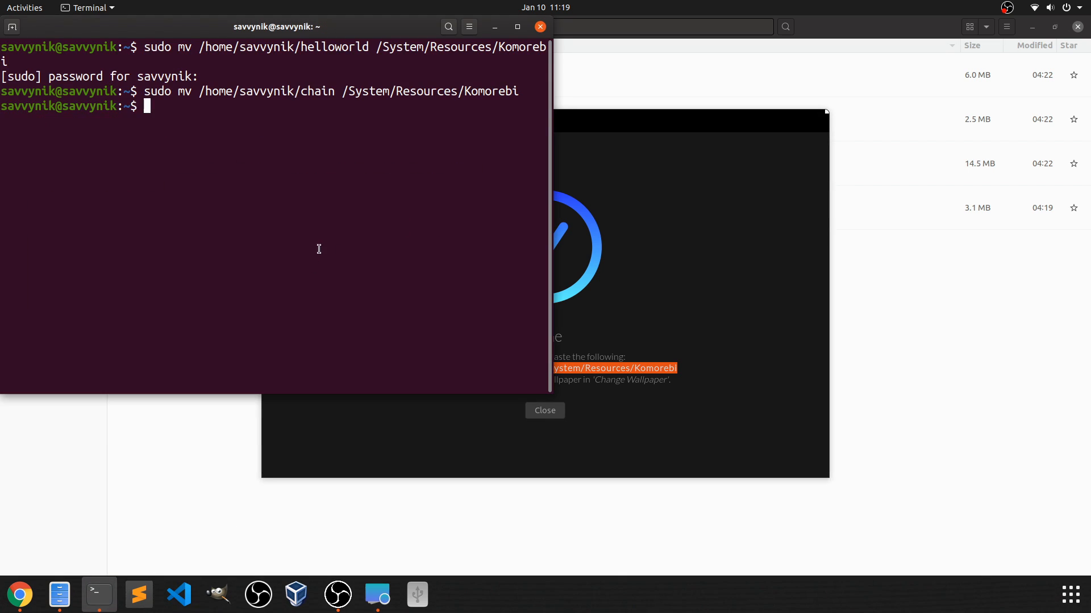
right_click(319, 243)
left_click(372, 281)
type("sudo mv /home/savvynik/hud /System/Resources/Komorebi")
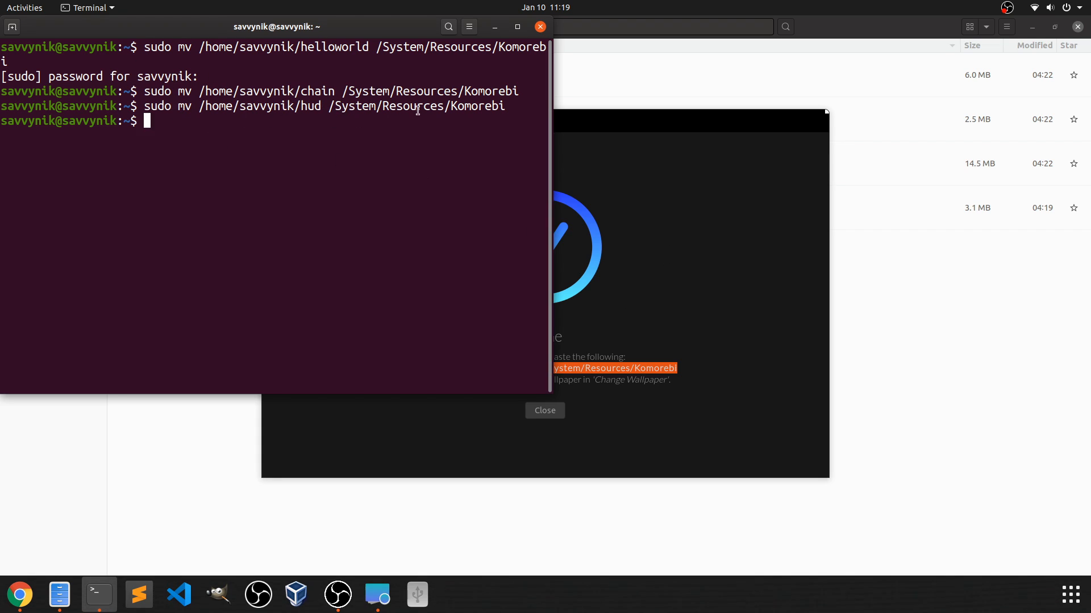
left_click(664, 233)
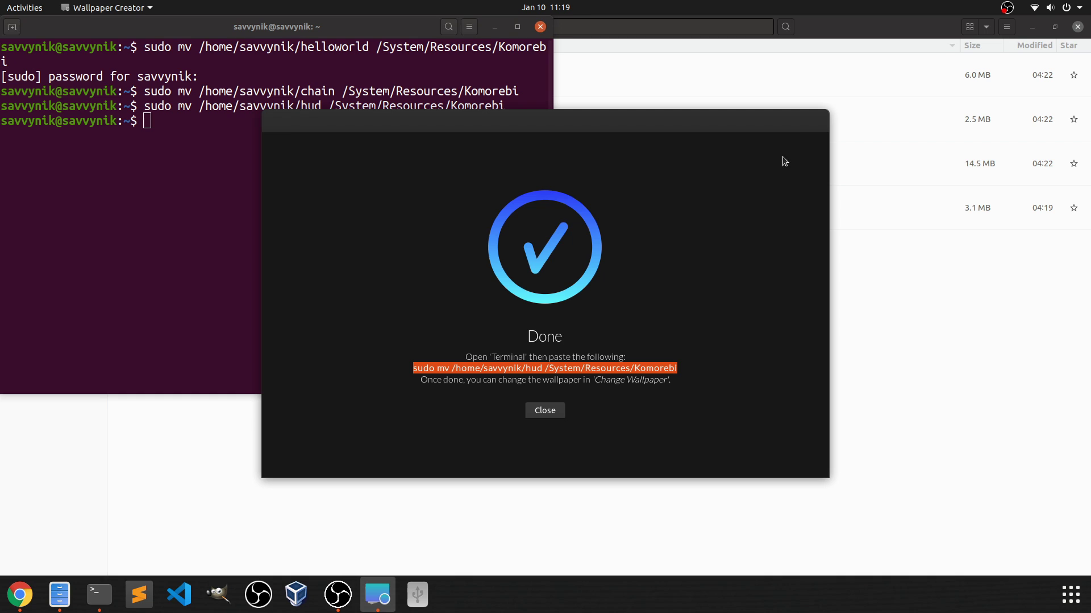
Step: Close the finished creator, relaunch Wallpaper Creator for Neon and set its type to A video
left_click(547, 415)
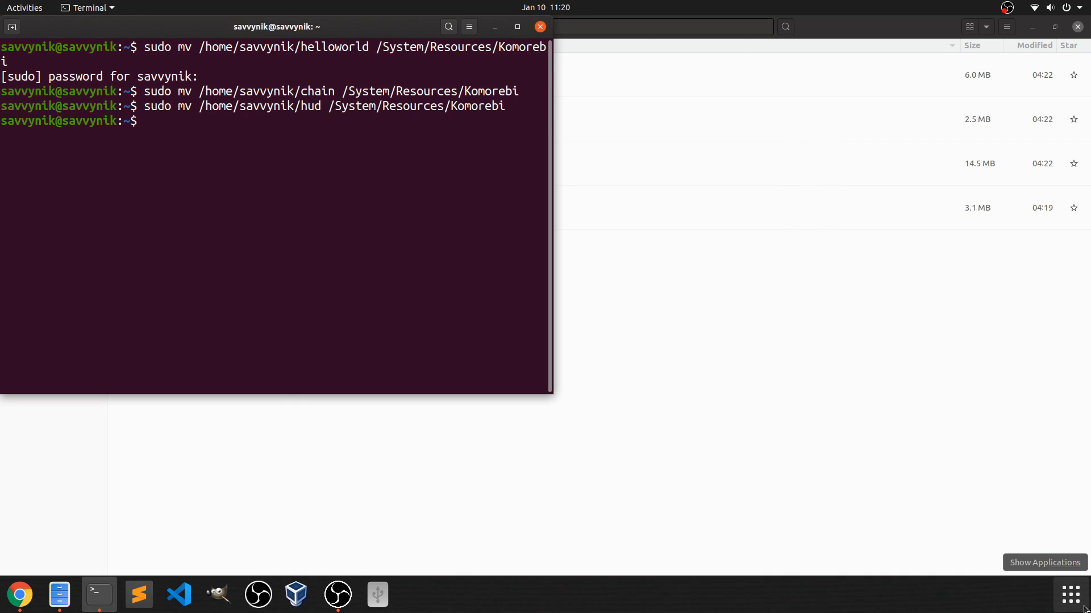
left_click(1071, 595)
type("wall")
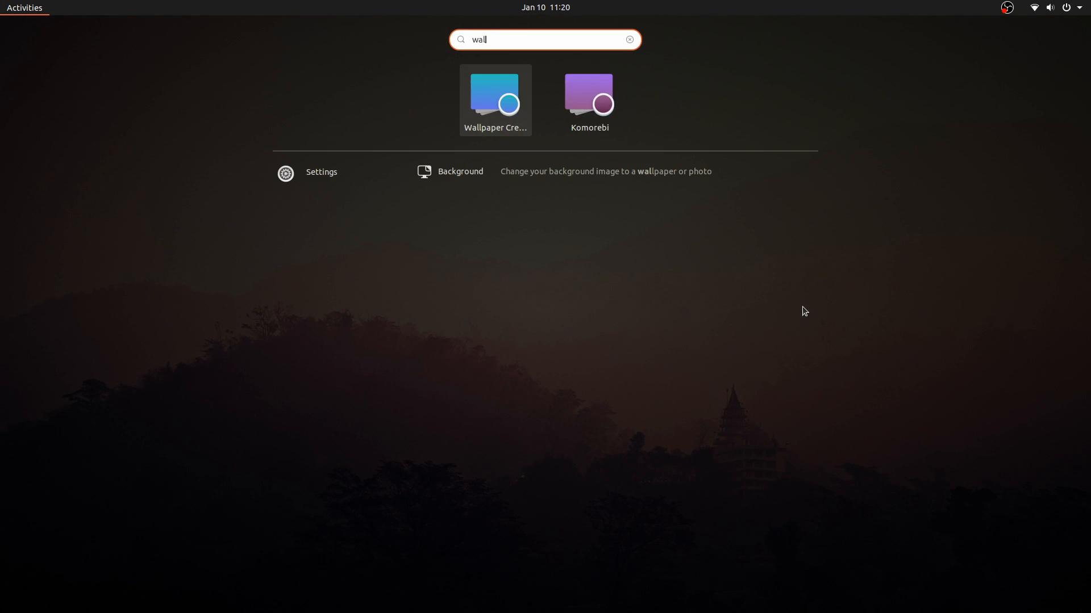
key("Return")
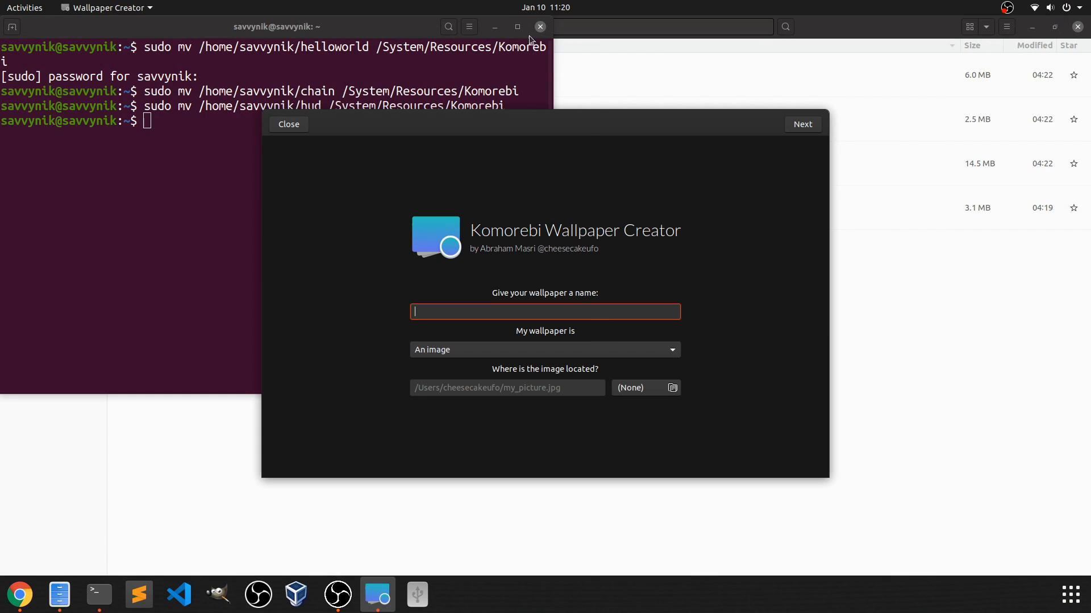
left_click(496, 30)
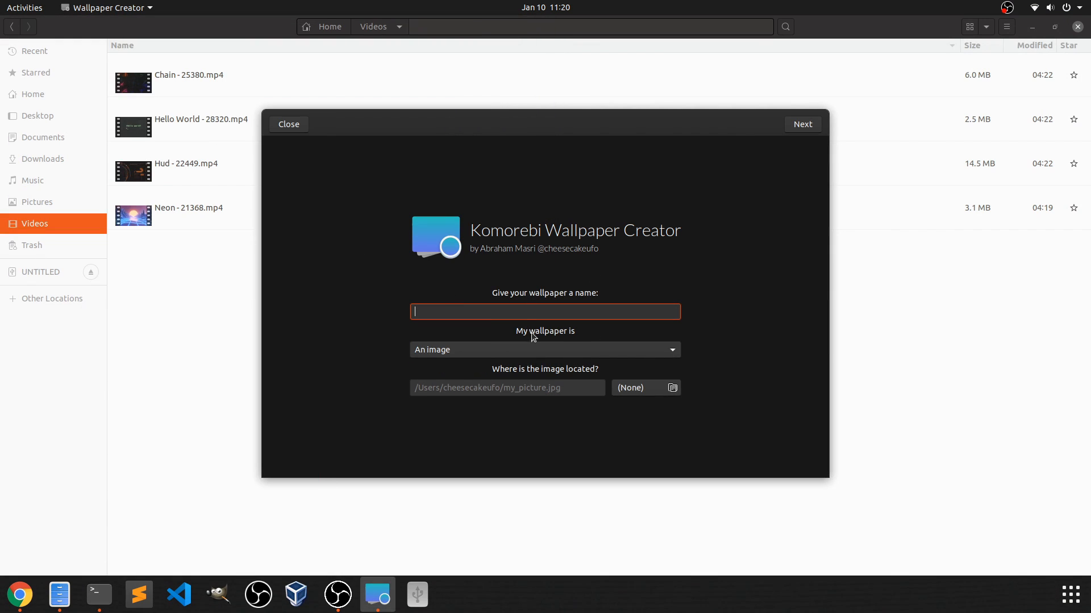
type("Neon")
left_click(441, 350)
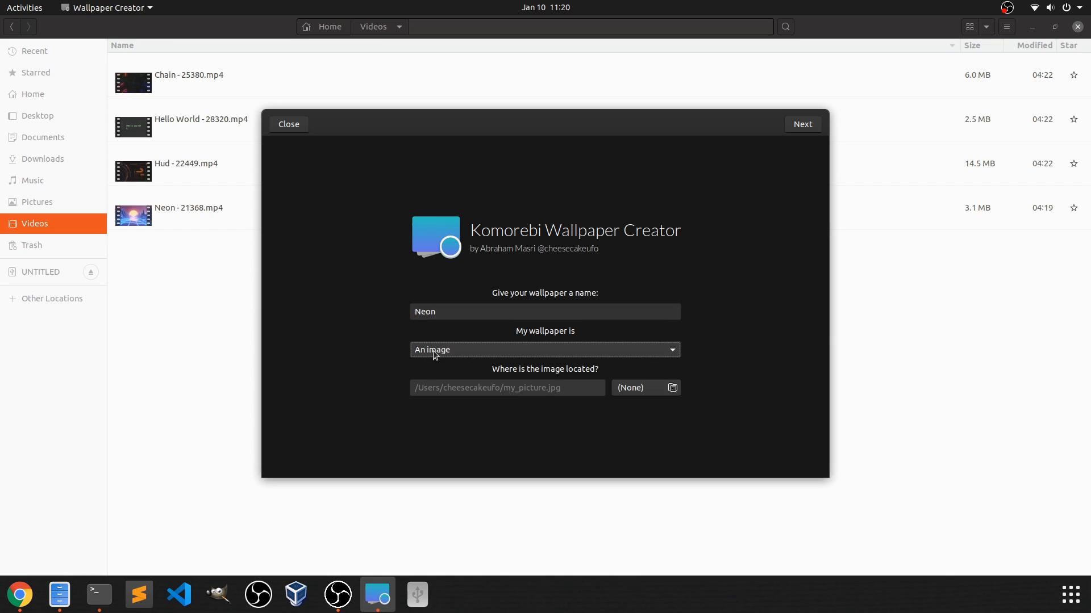
left_click(433, 351)
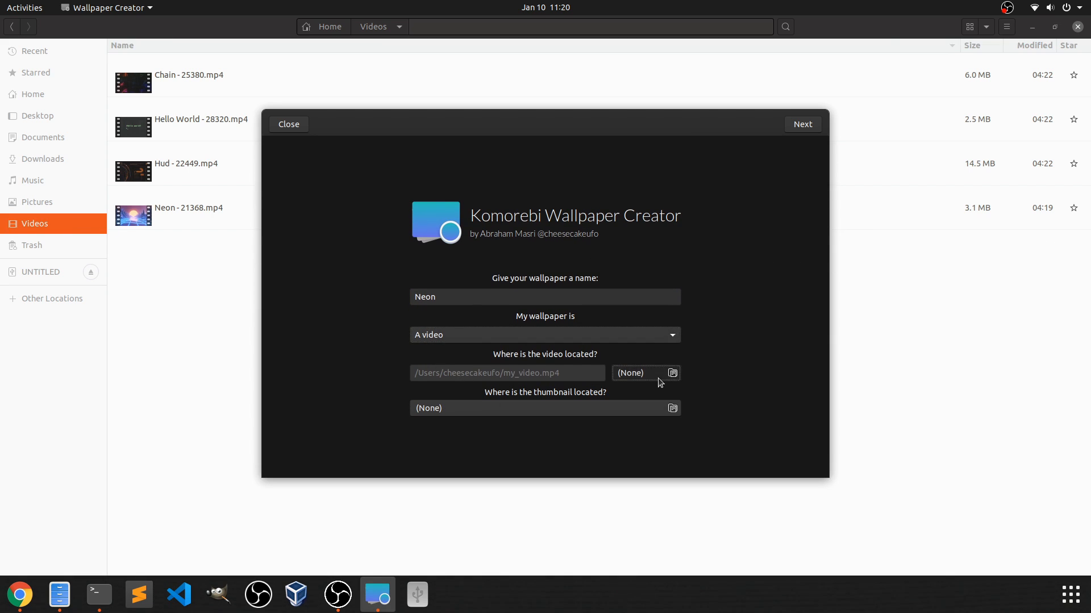
Step: Choose Neon - 21368.mp4 from Videos as the video and neon.png from Pictures as the thumbnail
left_click(659, 377)
double_click(327, 190)
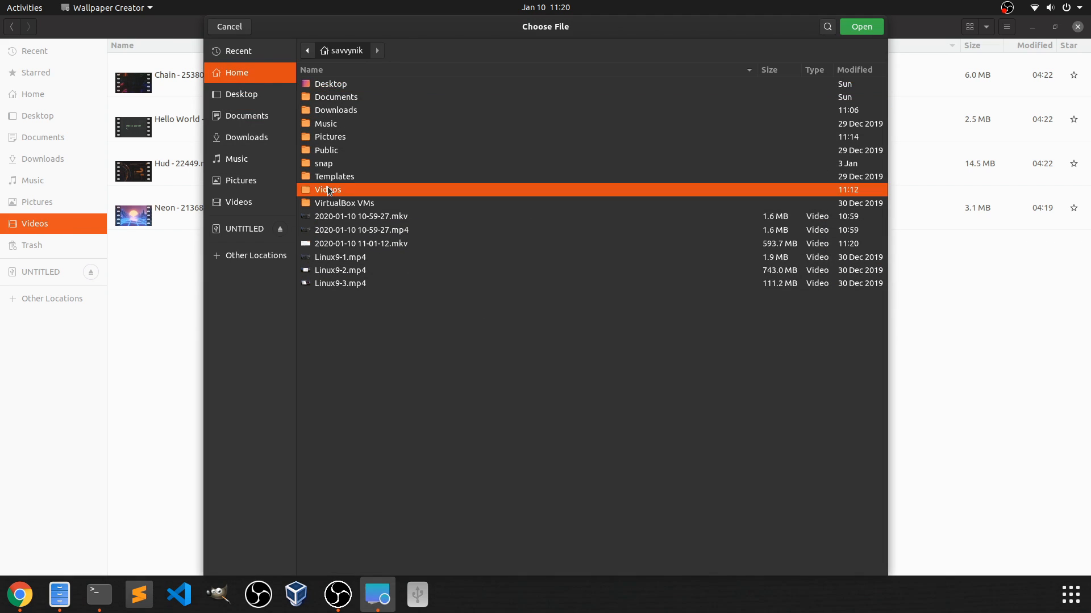
left_click(340, 126)
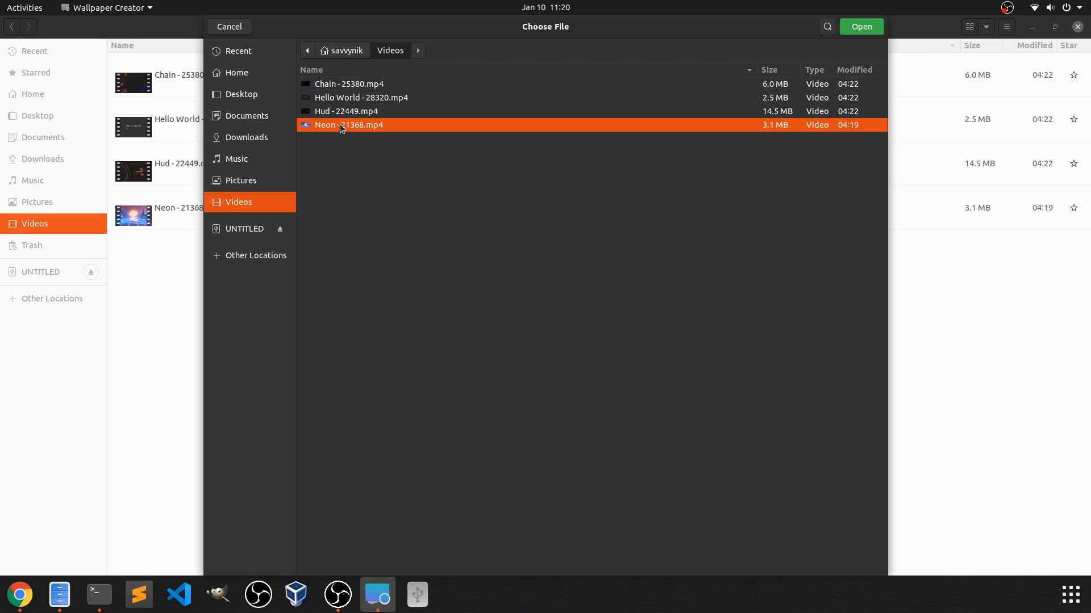
double_click(346, 124)
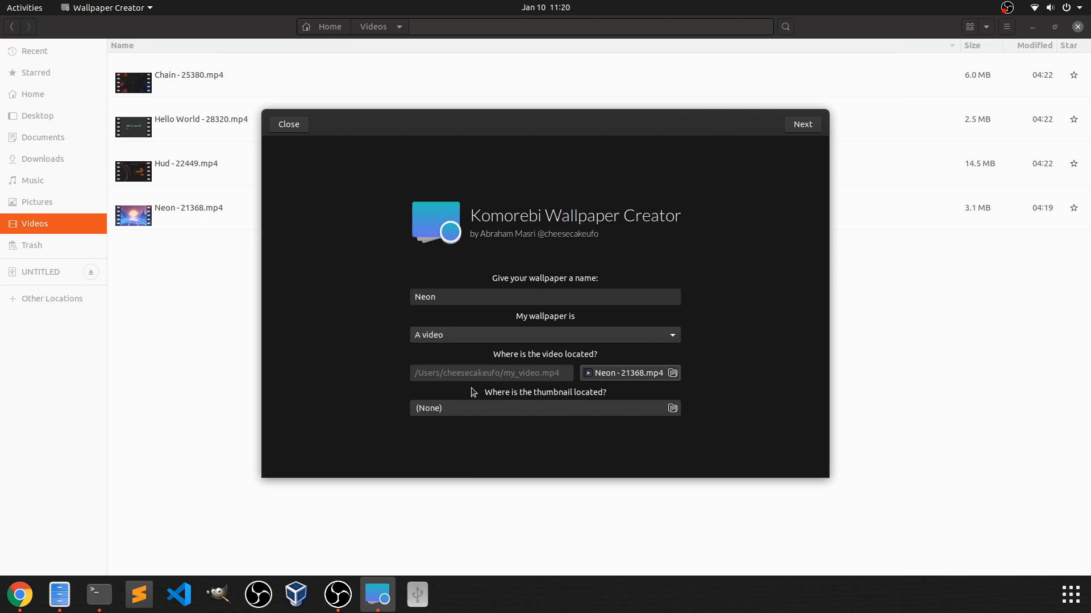
left_click(560, 407)
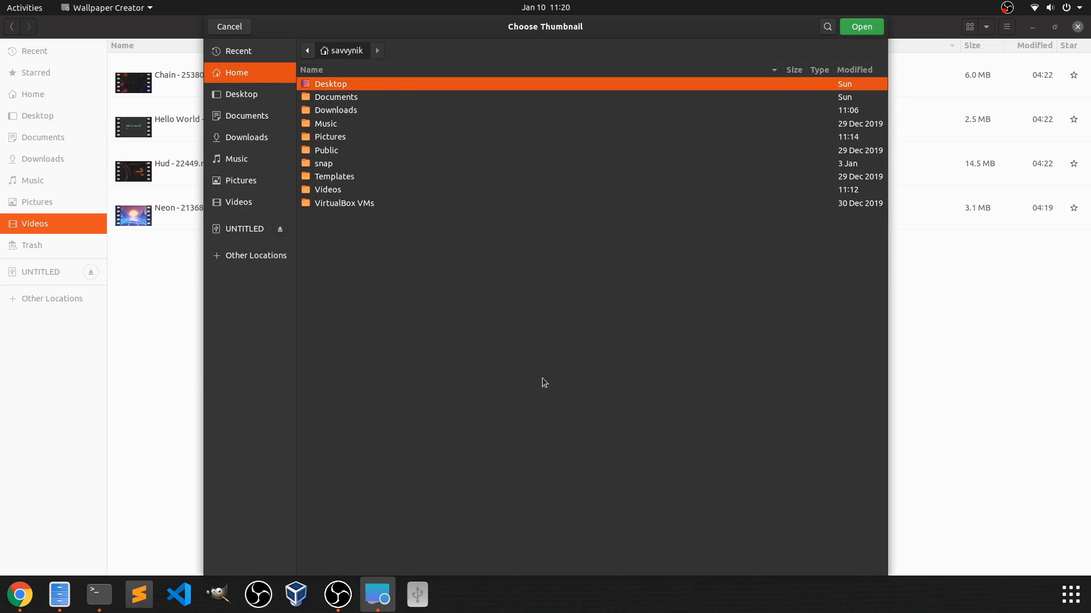
double_click(333, 137)
double_click(336, 127)
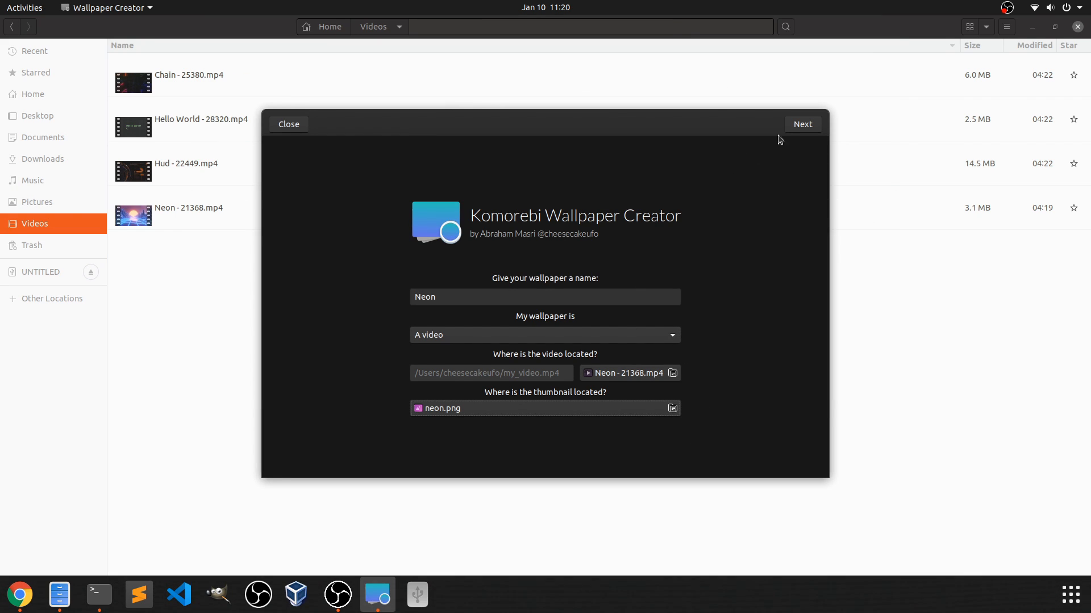
Step: Set Date & Time to 'Hide date & time' and finish to reach the Done page
left_click(803, 124)
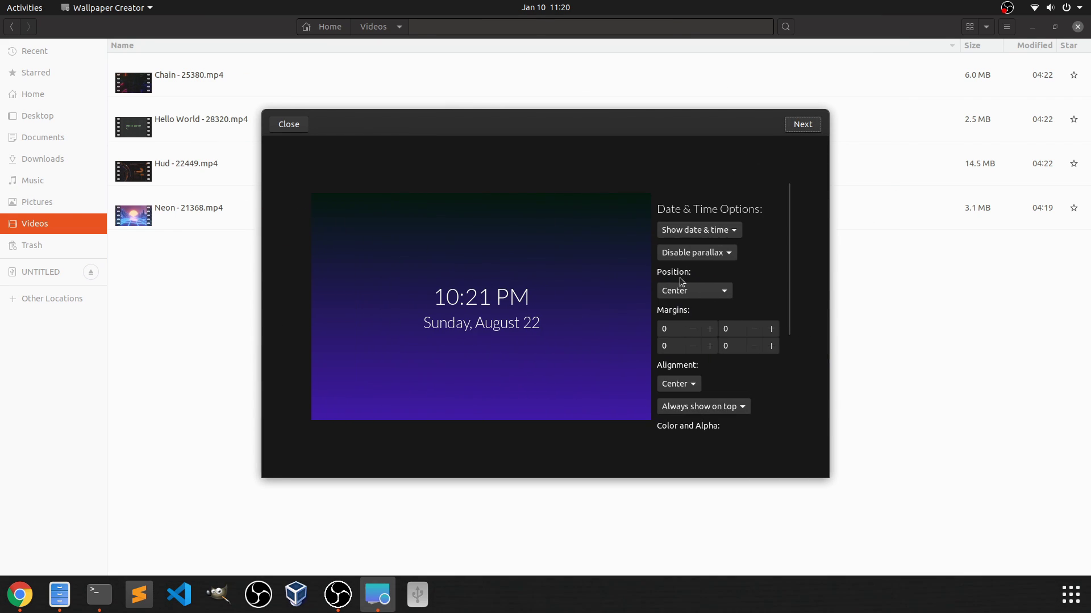
left_click(700, 227)
left_click(697, 251)
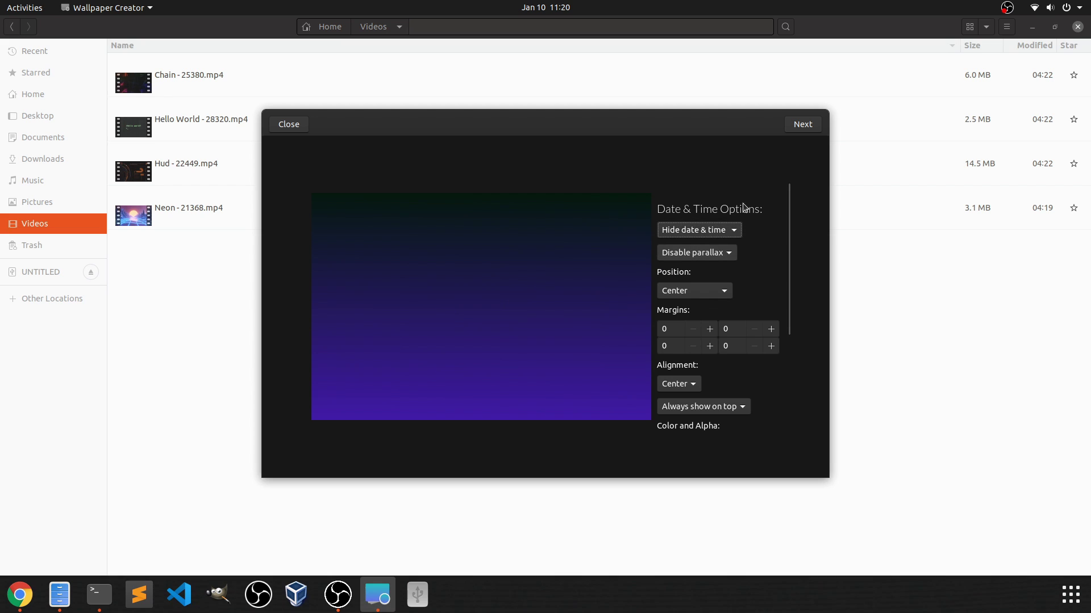
left_click(796, 128)
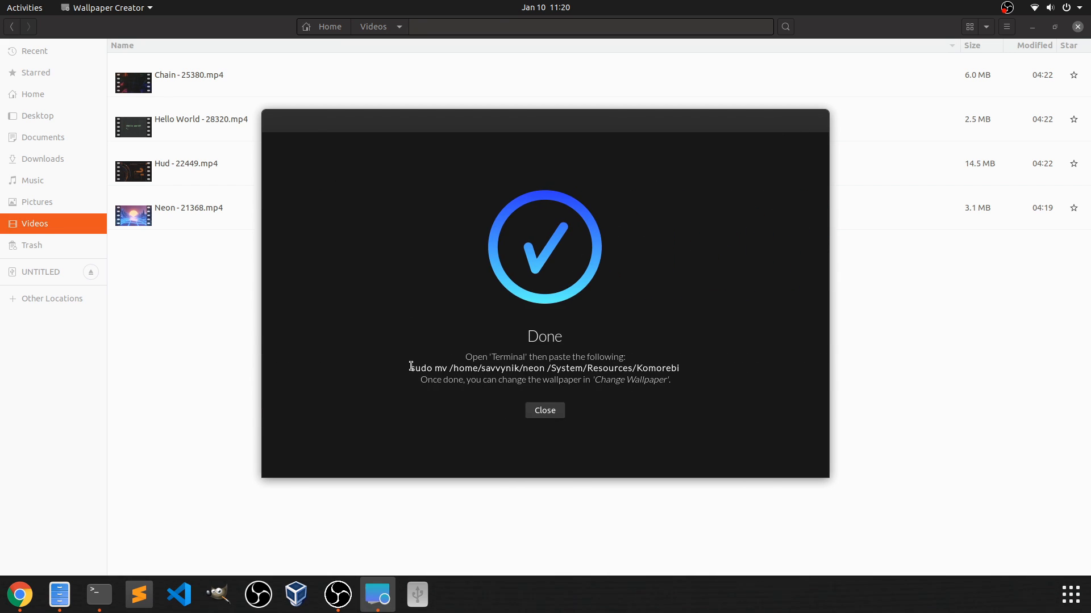
Step: Run the neon wallpaper's sudo mv command in Terminal and close the completion message
left_click_drag(589, 364, 683, 369)
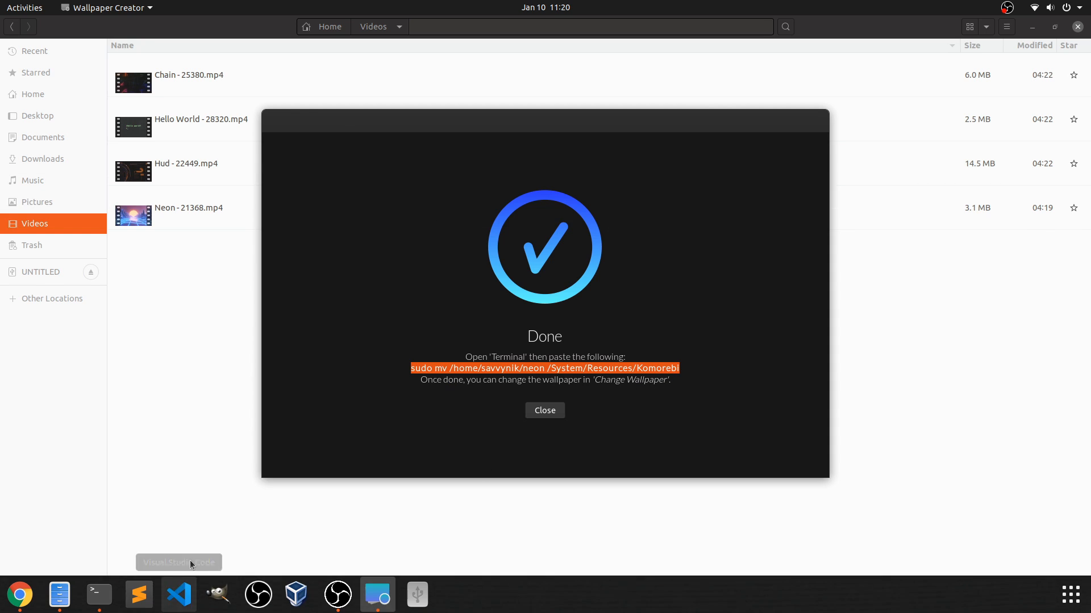
left_click(99, 594)
right_click(197, 231)
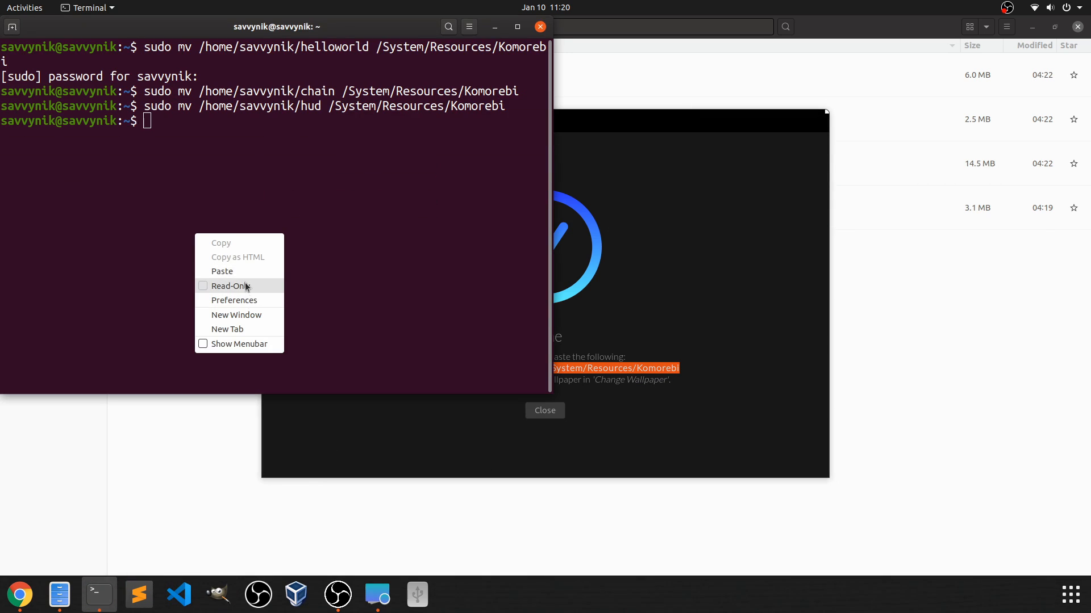
left_click(222, 270)
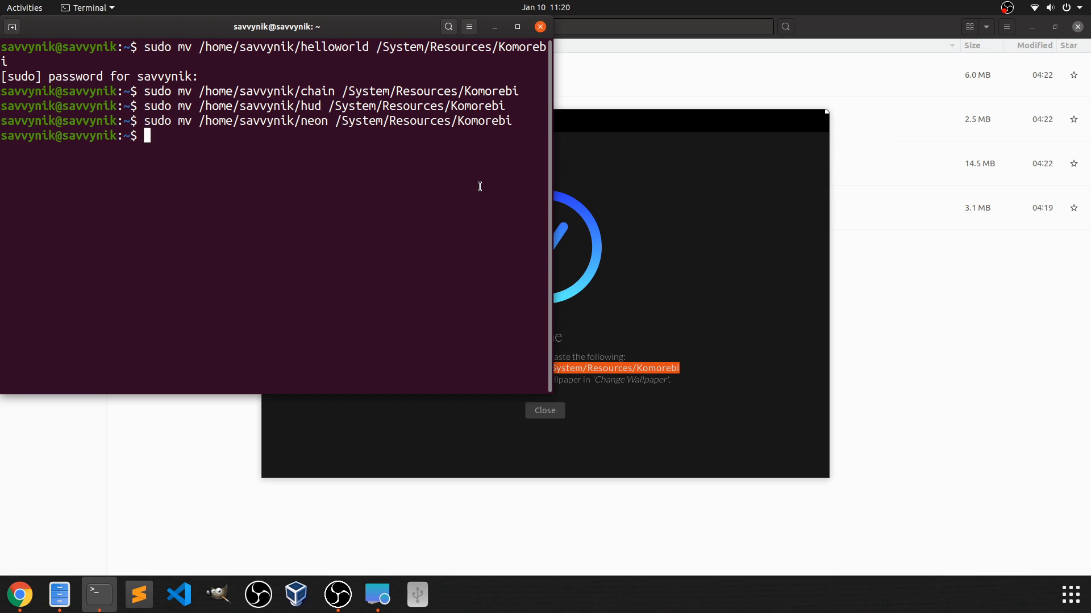
left_click(666, 250)
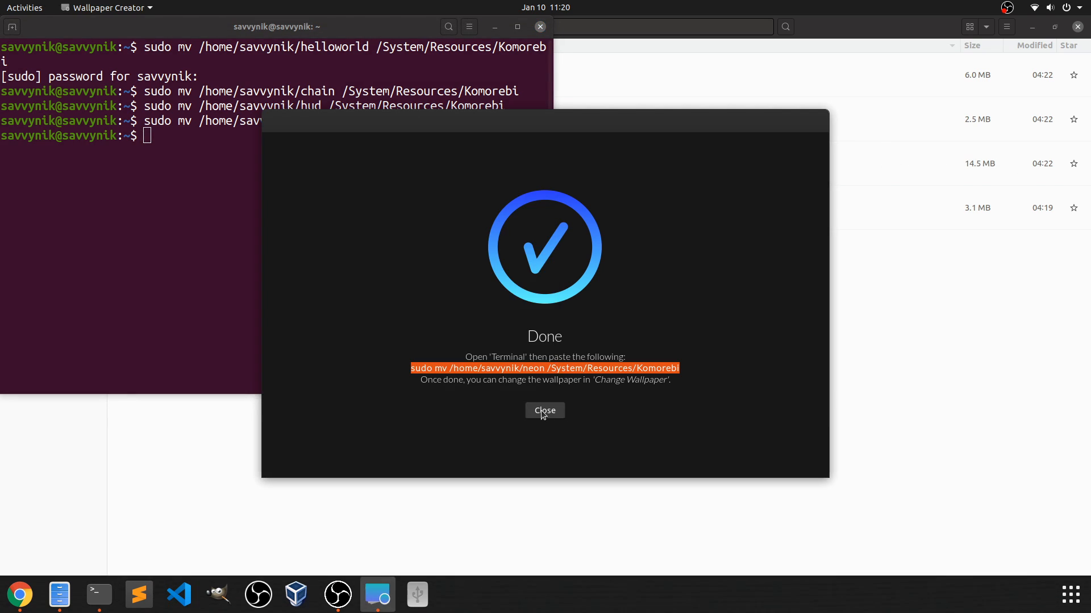
left_click(540, 411)
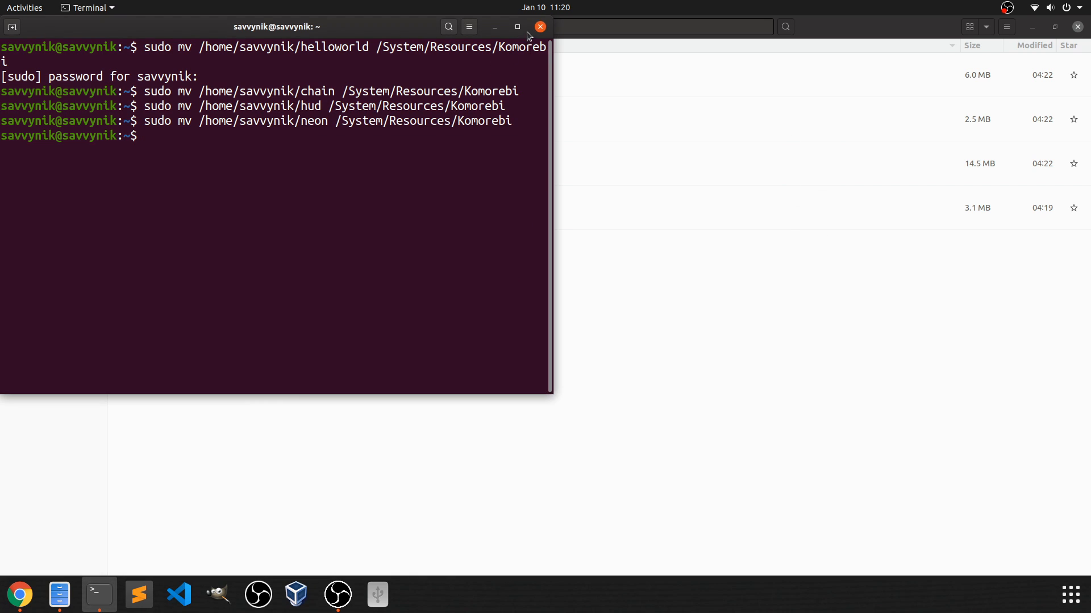
Step: Reveal the desktop and bring up Komorebi's Change Wallpaper chooser
left_click(494, 26)
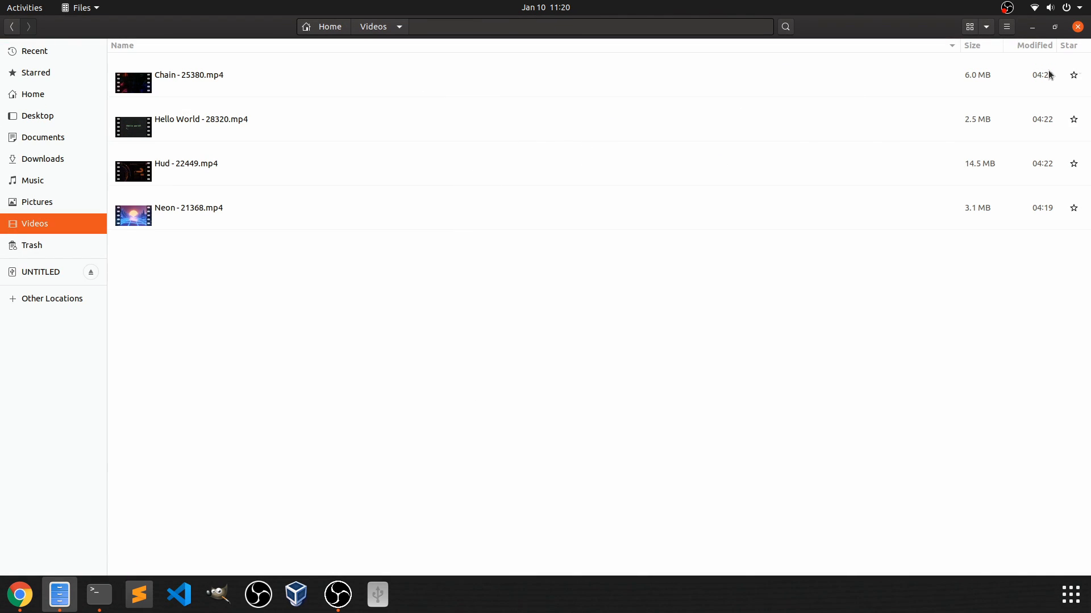
left_click(1076, 27)
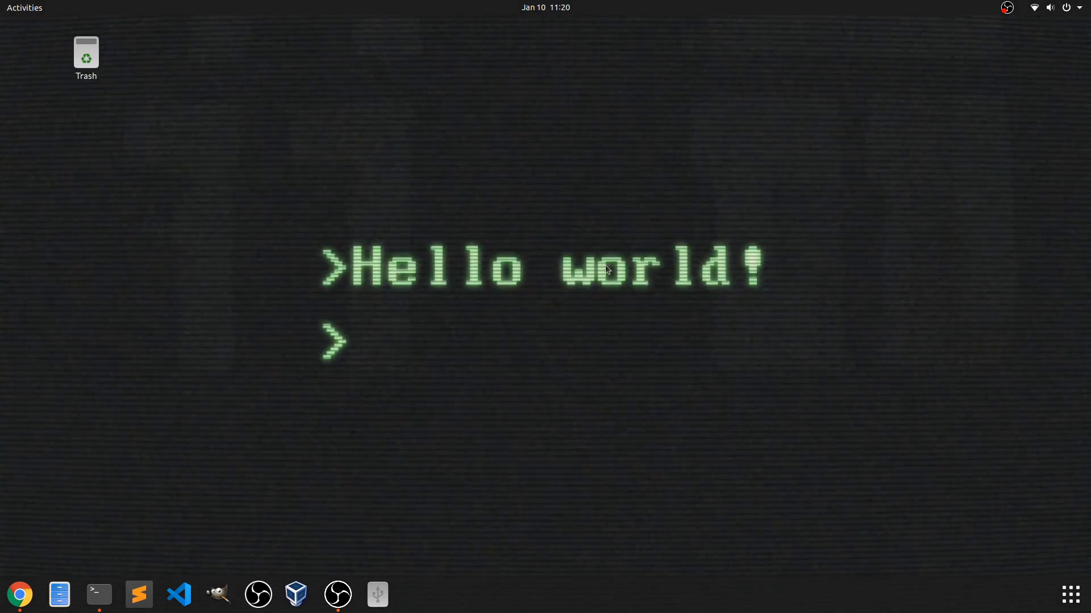
right_click(544, 196)
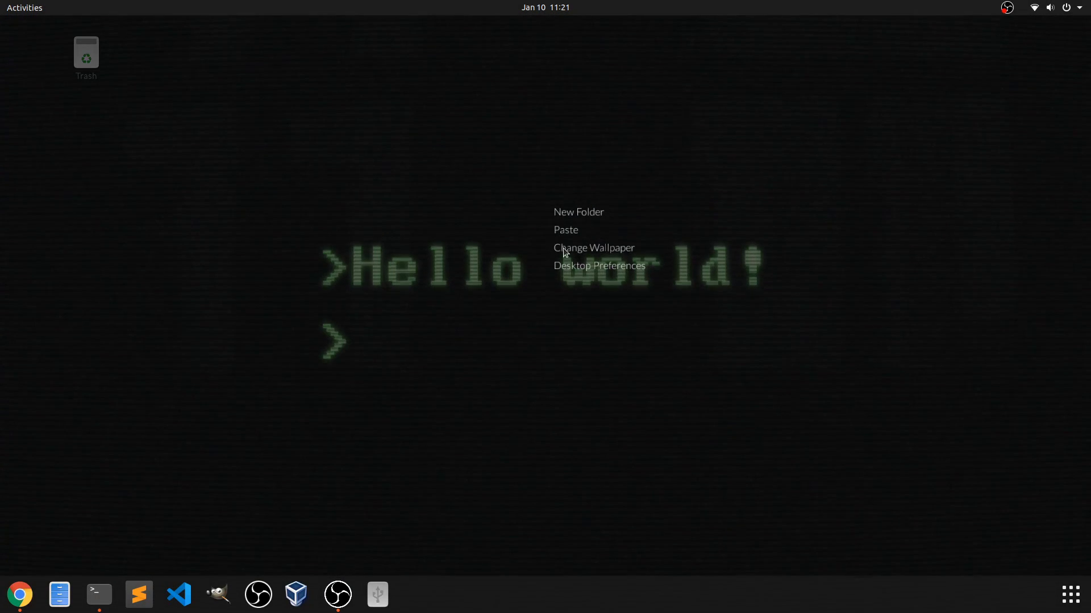
left_click(581, 249)
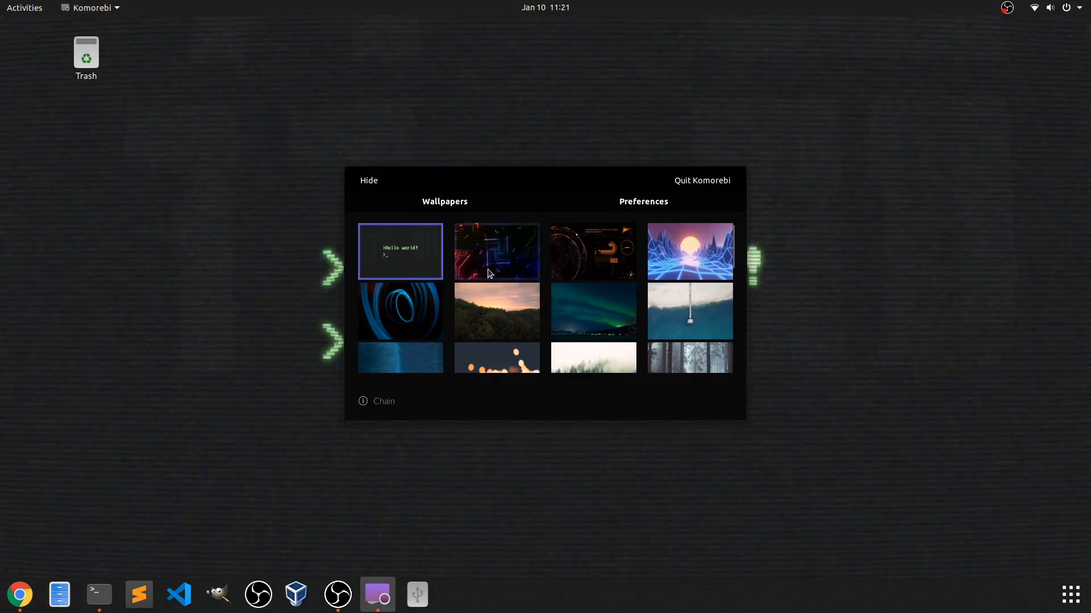
Step: Apply the Chain and then Hud wallpapers, moving the chooser aside to view each
left_click(488, 273)
mouse_move(654, 189)
left_mouse_down()
mouse_move(896, 218)
mouse_move(1033, 38)
left_mouse_up()
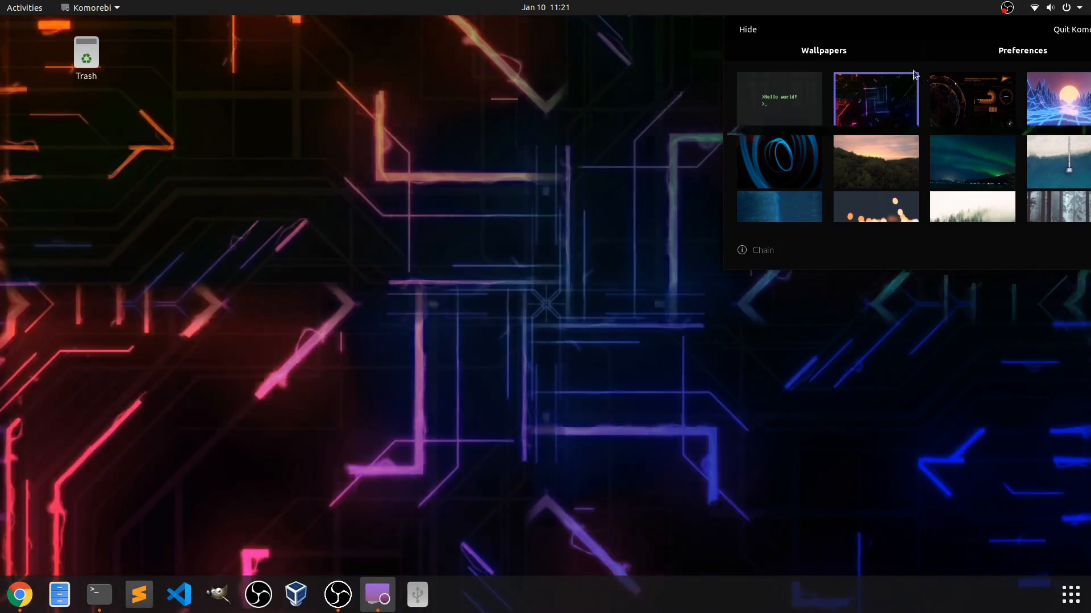
left_click_drag(846, 26, 811, 31)
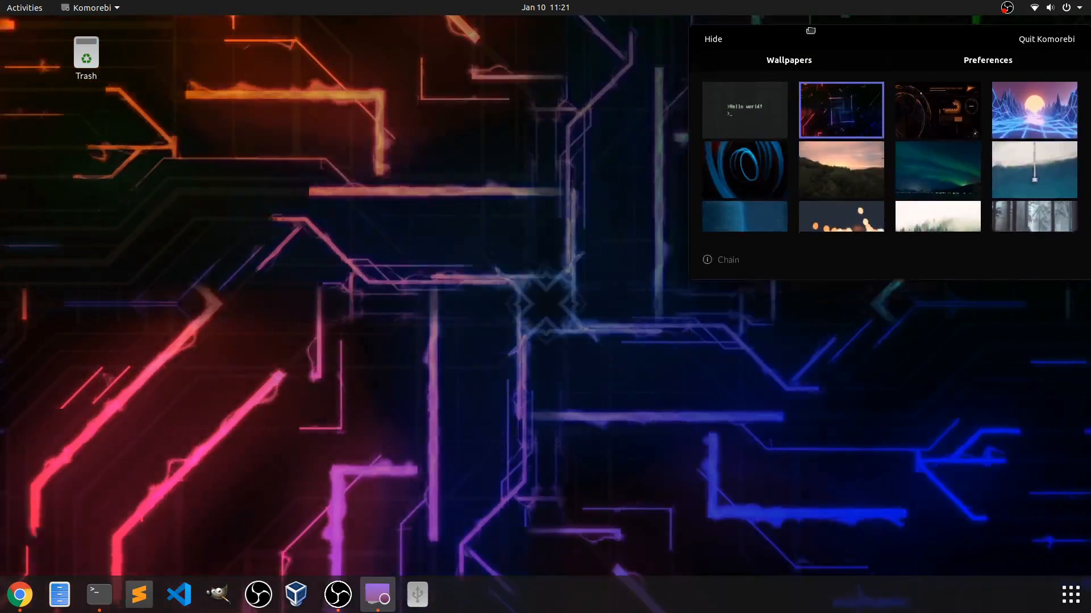
left_click(938, 104)
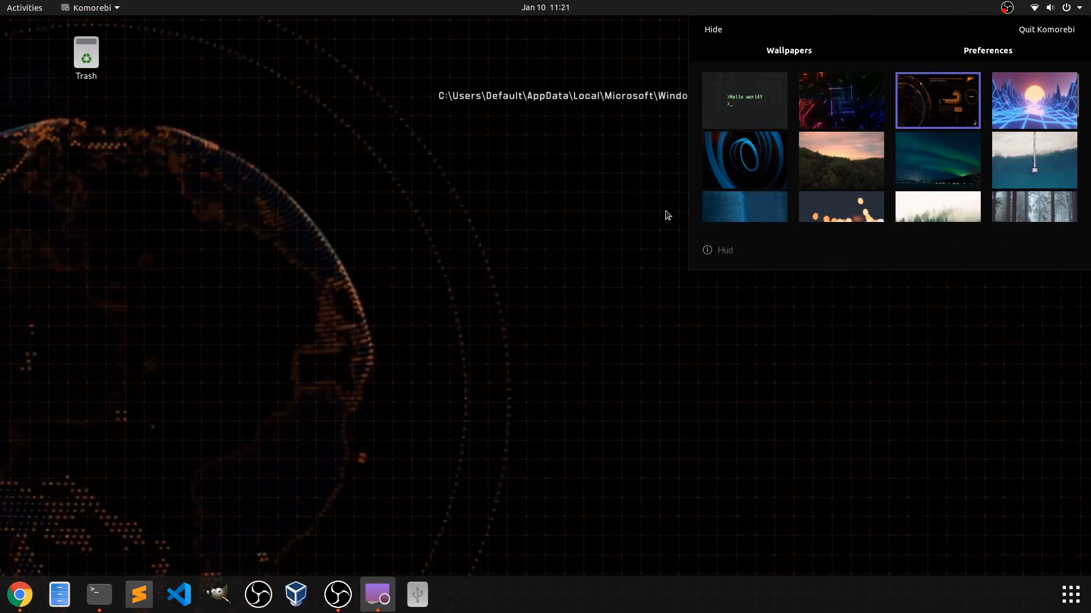
mouse_move(814, 34)
left_mouse_down()
mouse_move(752, 461)
mouse_move(759, 402)
left_mouse_up()
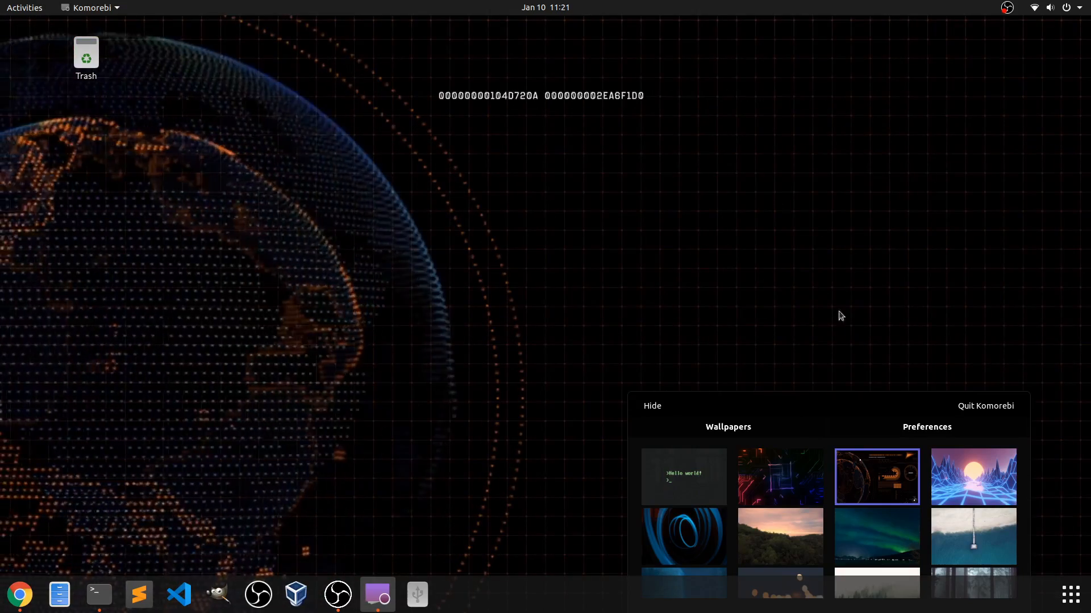
mouse_move(778, 404)
left_mouse_down()
mouse_move(490, 493)
mouse_move(1029, 167)
left_mouse_up()
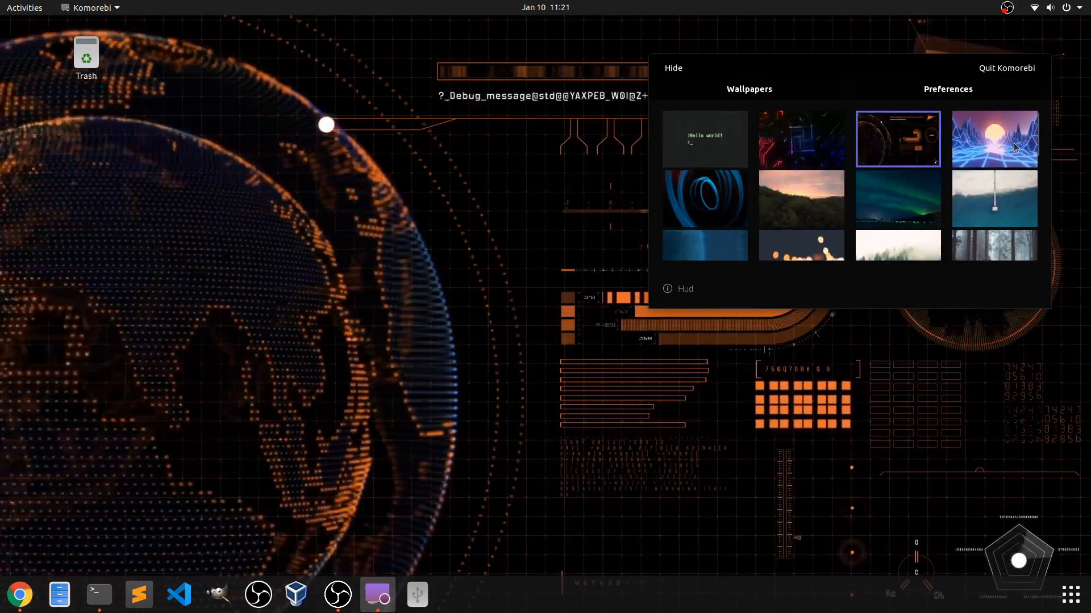
Step: Apply the Neon wallpaper and hide the chooser, leaving the synthwave scene playing
left_click(995, 140)
mouse_move(850, 74)
left_mouse_down()
mouse_move(889, 474)
mouse_move(812, 329)
left_mouse_up()
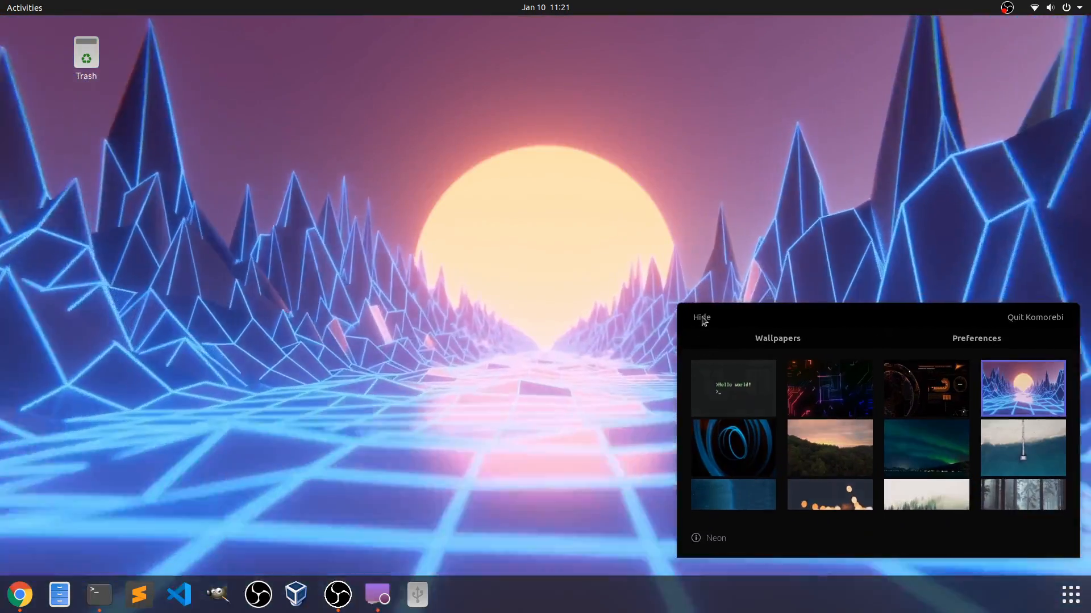
left_click(701, 317)
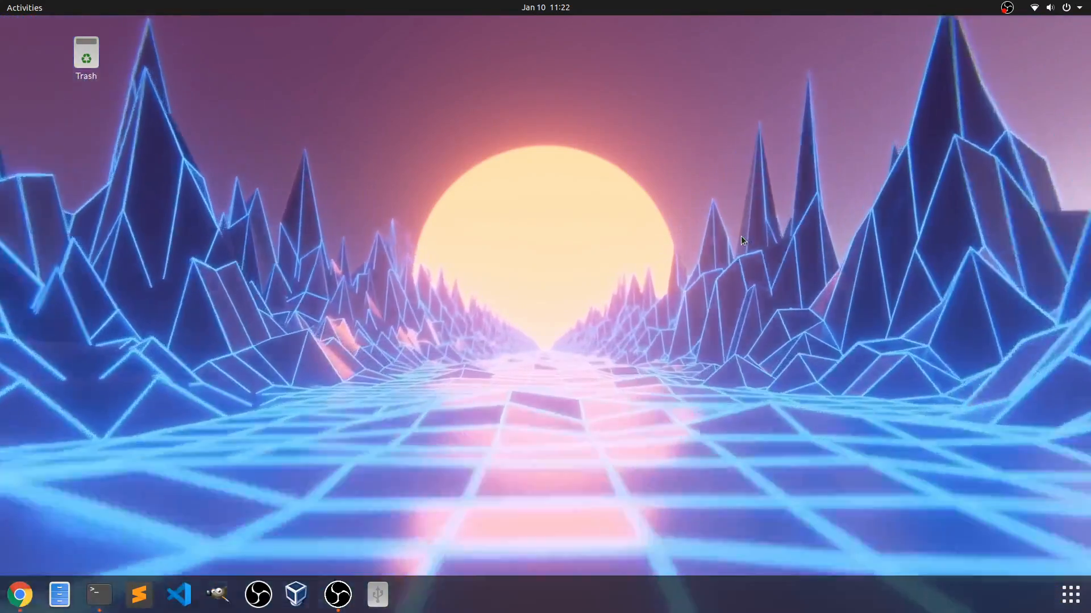
Step: Switch the wallpaper to Chain via Change Wallpaper, then quit Komorebi
right_click(758, 256)
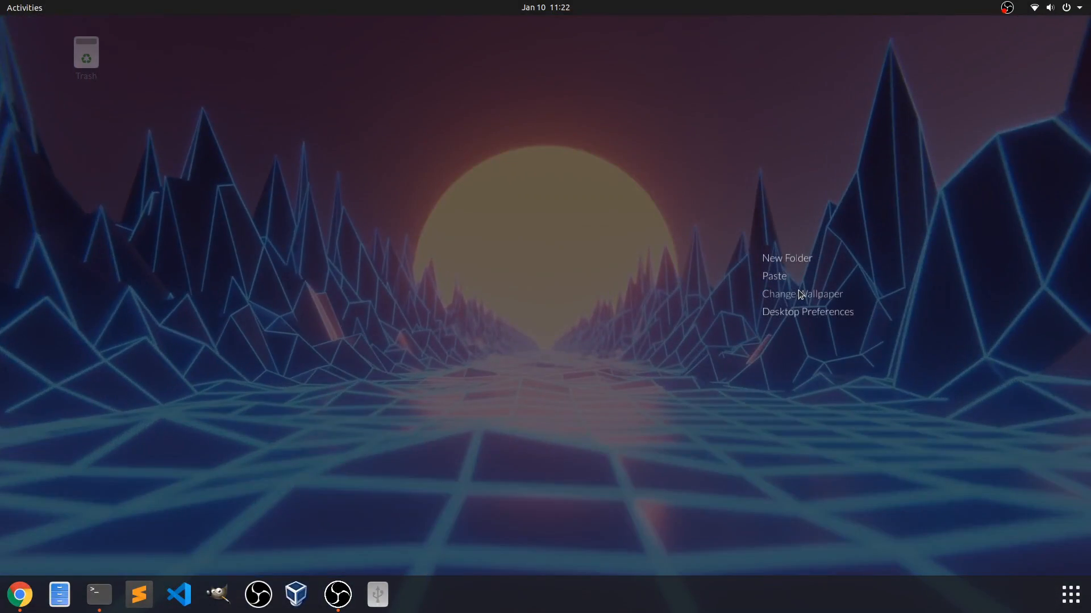
left_click(802, 295)
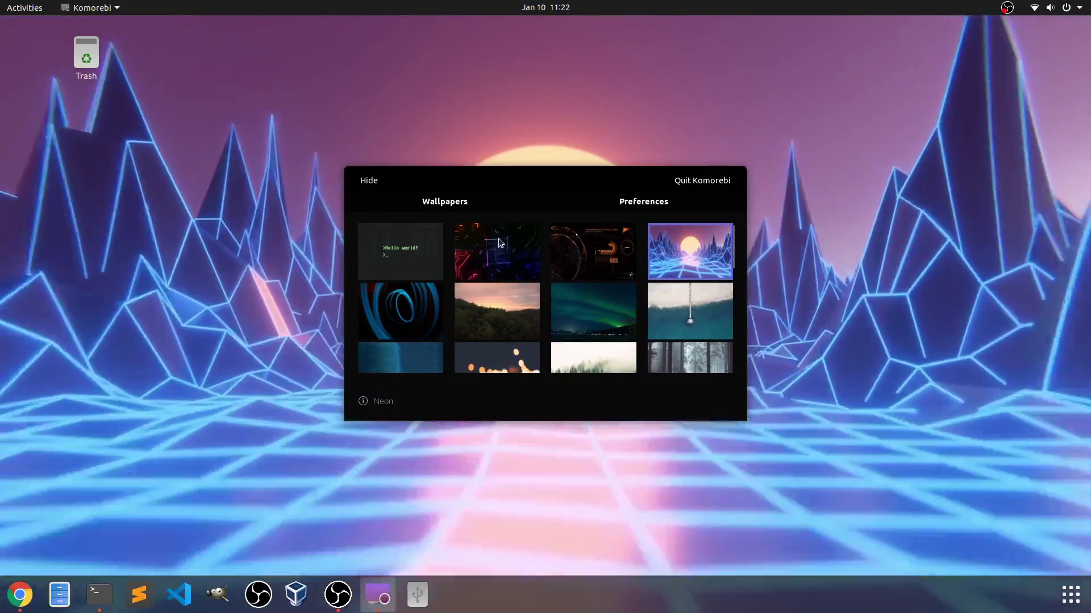
left_click(497, 251)
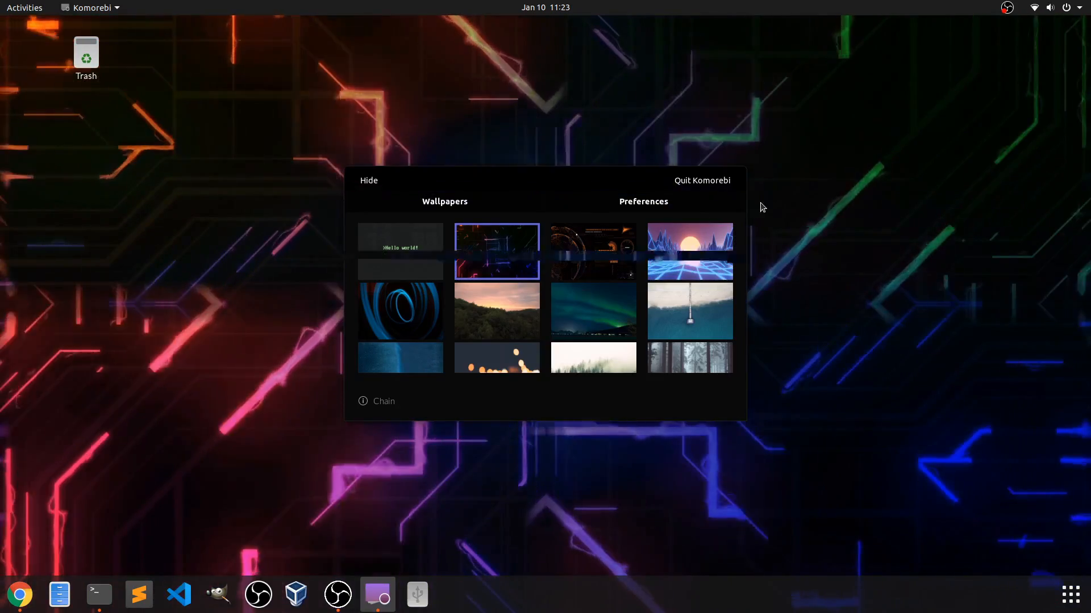
left_click(699, 181)
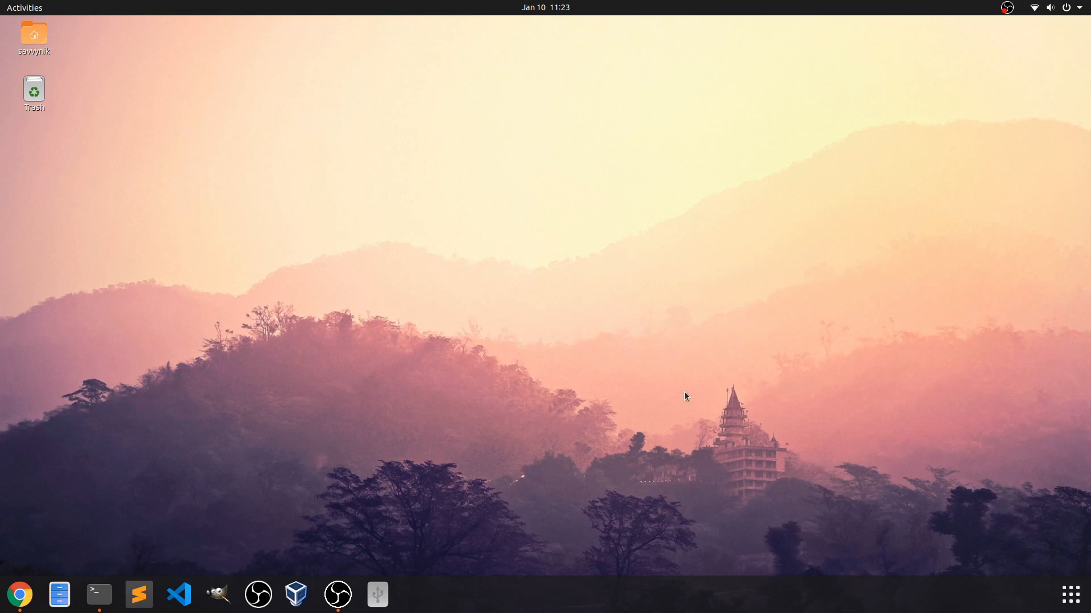
Step: Relaunch Komorebi from the Activities search so the Chain wallpaper plays again
left_click(1071, 594)
key("Escape")
left_click(1070, 594)
type("kom")
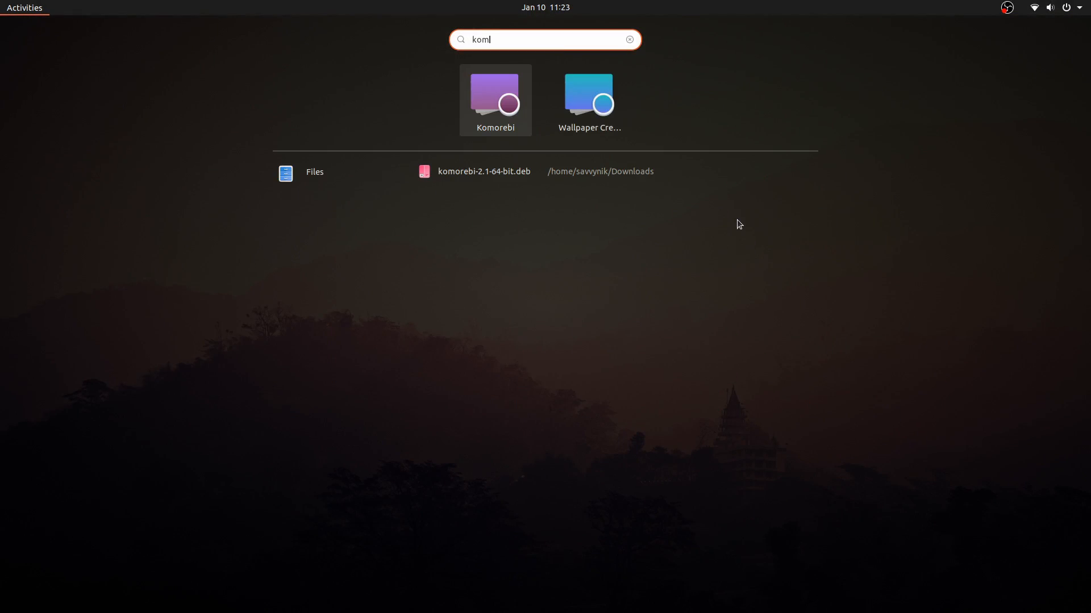
key("Return")
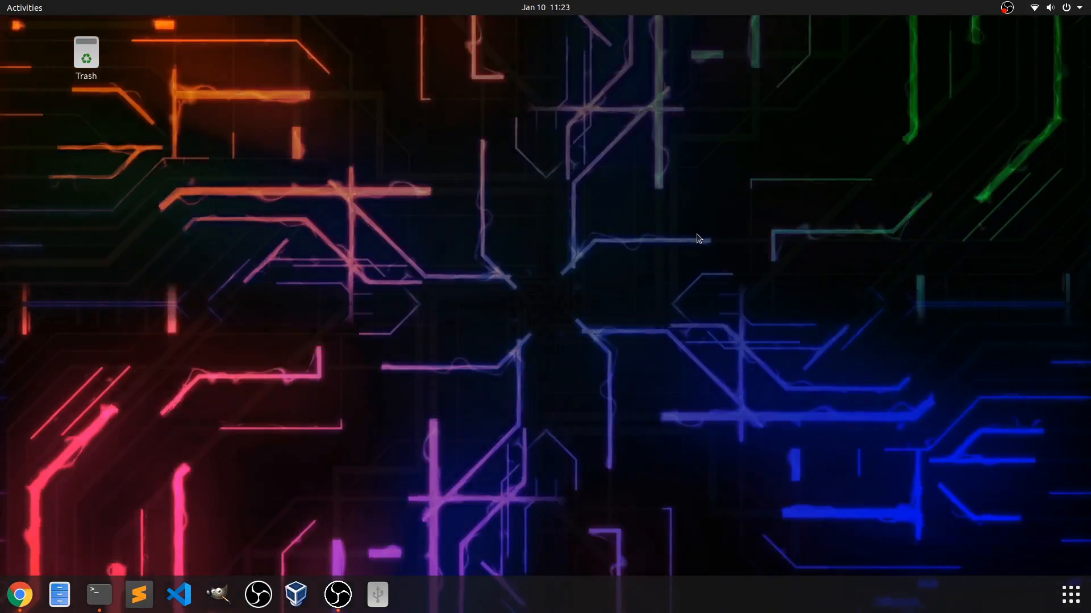